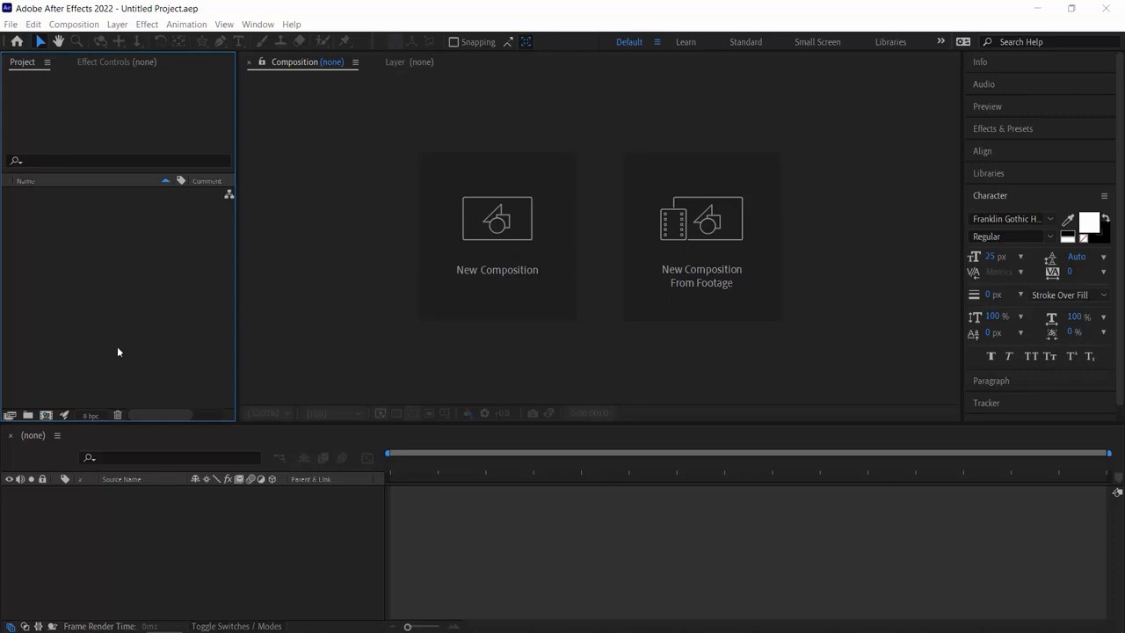
Step: Open the APP PROMO.aep project from the template folder and accept the font substitution
{"action": "key", "text": "ctrl+o"}
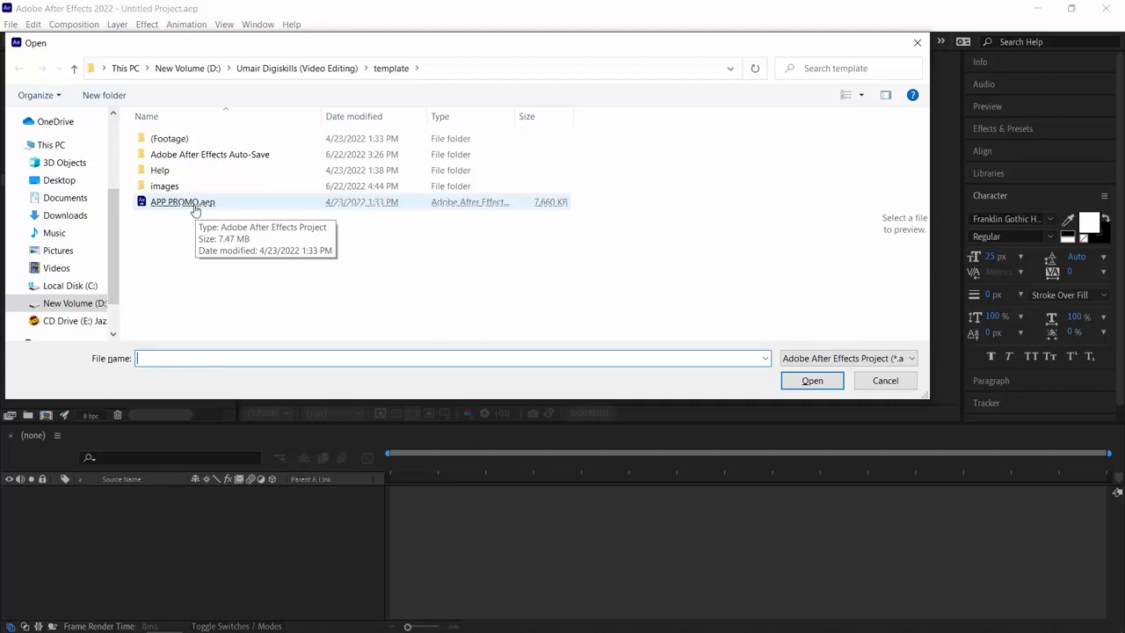
{"action": "double_click", "coordinate": [180, 204]}
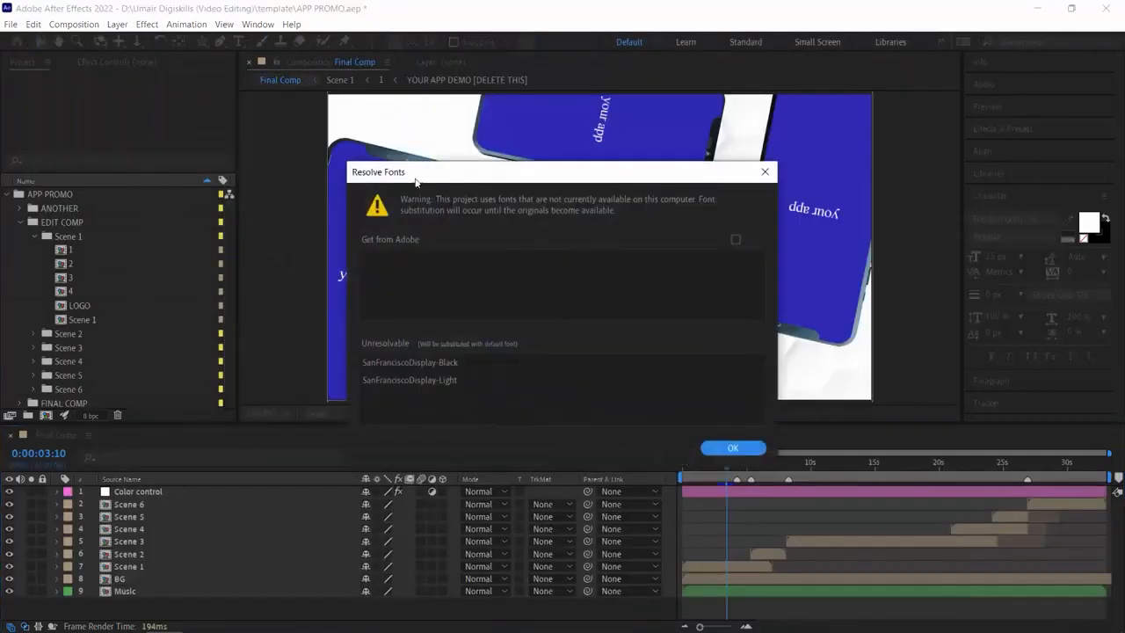
{"action": "left_click_drag", "start_coordinate": [440, 178], "coordinate": [434, 133]}
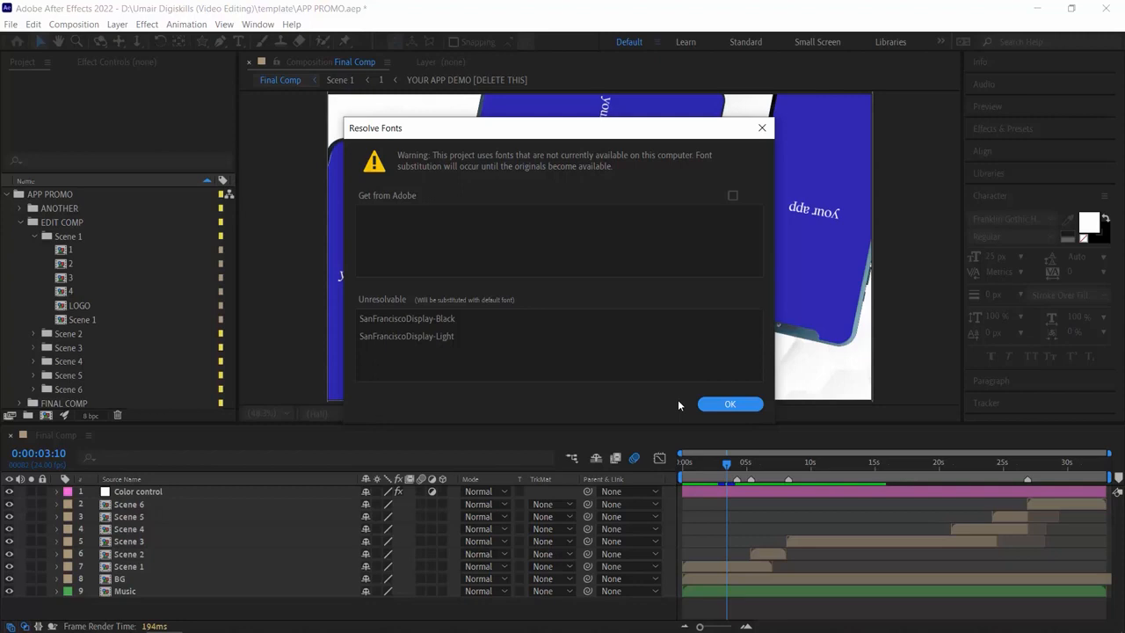
{"action": "left_click", "coordinate": [731, 405]}
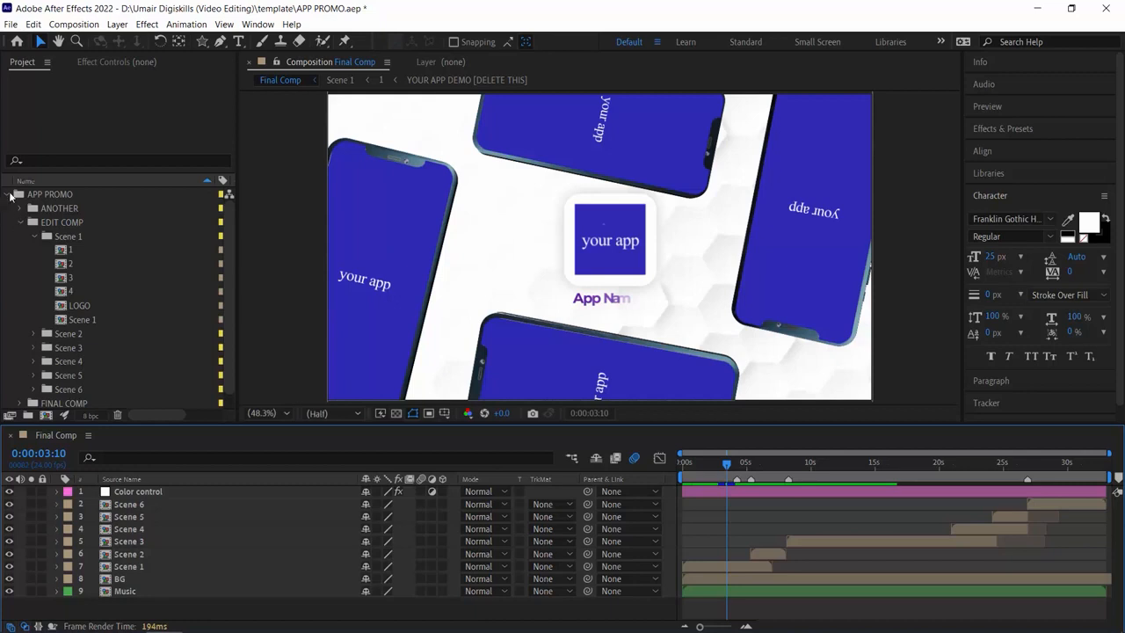
Step: Examine the APP PROMO folder structure, leaving EDIT COMP expanded and its Scene 1 folder collapsed
{"action": "left_click", "coordinate": [10, 194]}
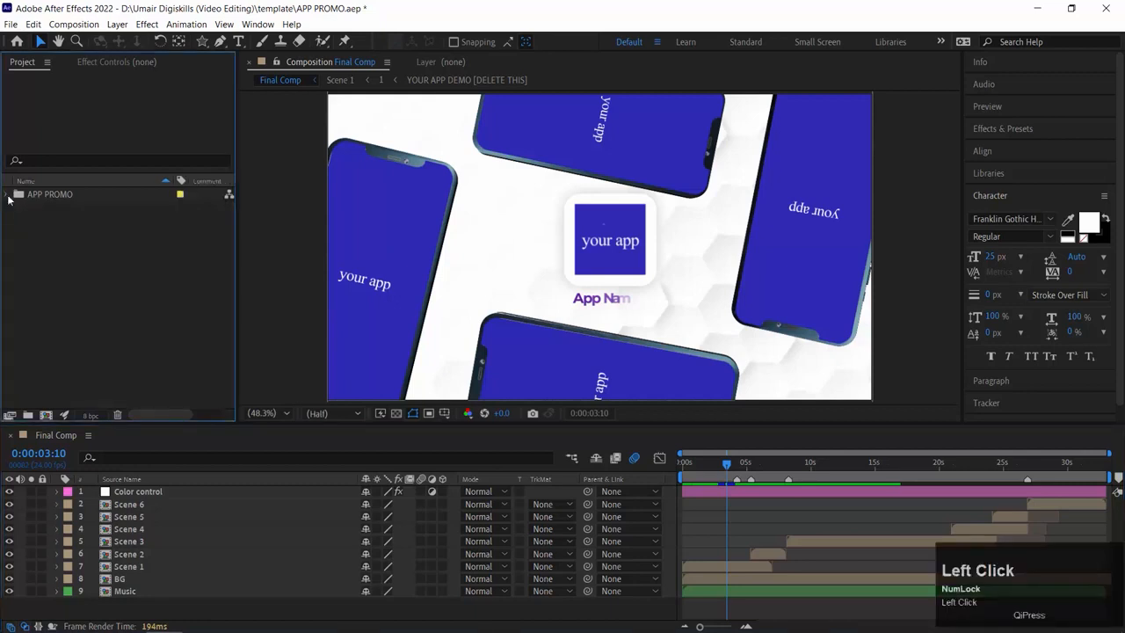
{"action": "left_click", "coordinate": [9, 194]}
{"action": "left_click", "coordinate": [18, 222]}
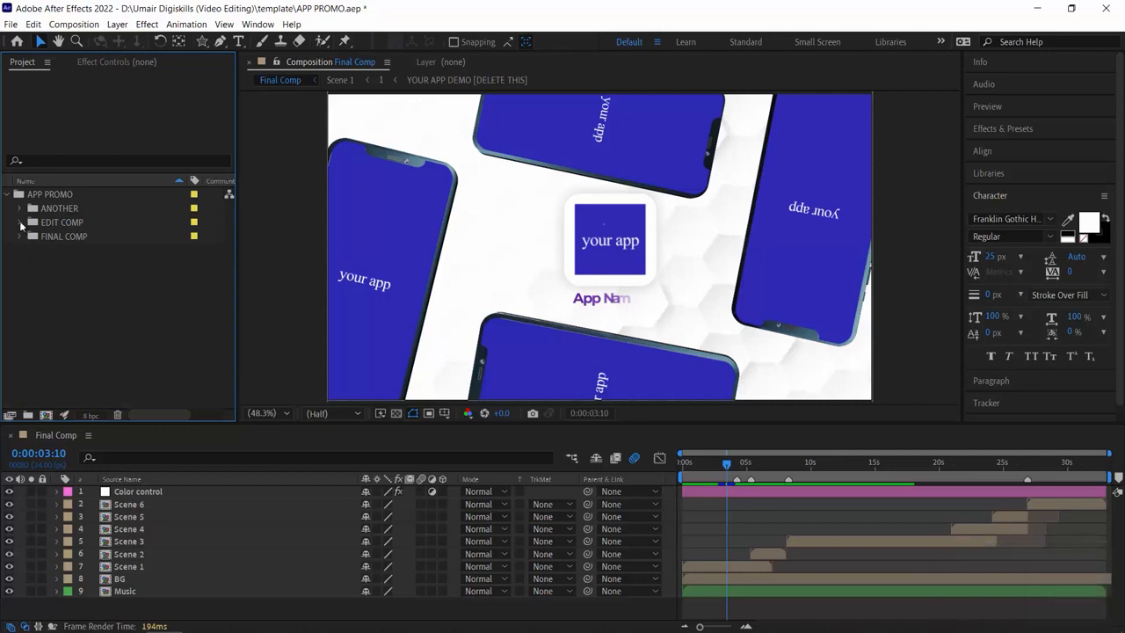
{"action": "left_click", "coordinate": [19, 223]}
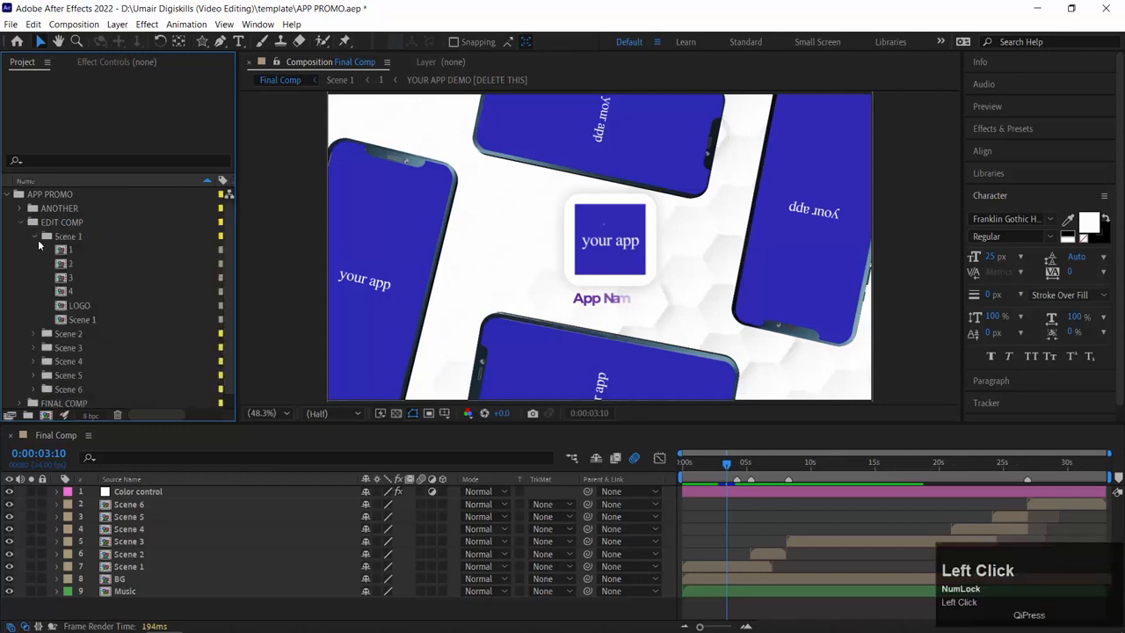
{"action": "left_click", "coordinate": [36, 237]}
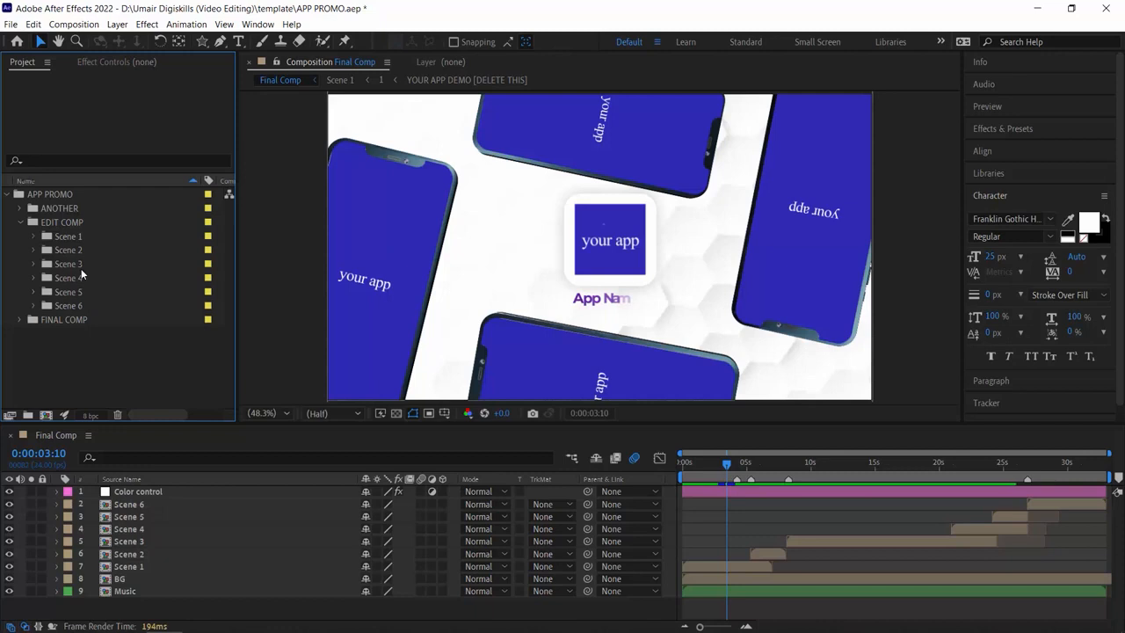
Step: Preview the Final Comp animation from its first frame and return the playhead to 0:00:00:00
{"action": "left_click_drag", "start_coordinate": [726, 464], "coordinate": [648, 465]}
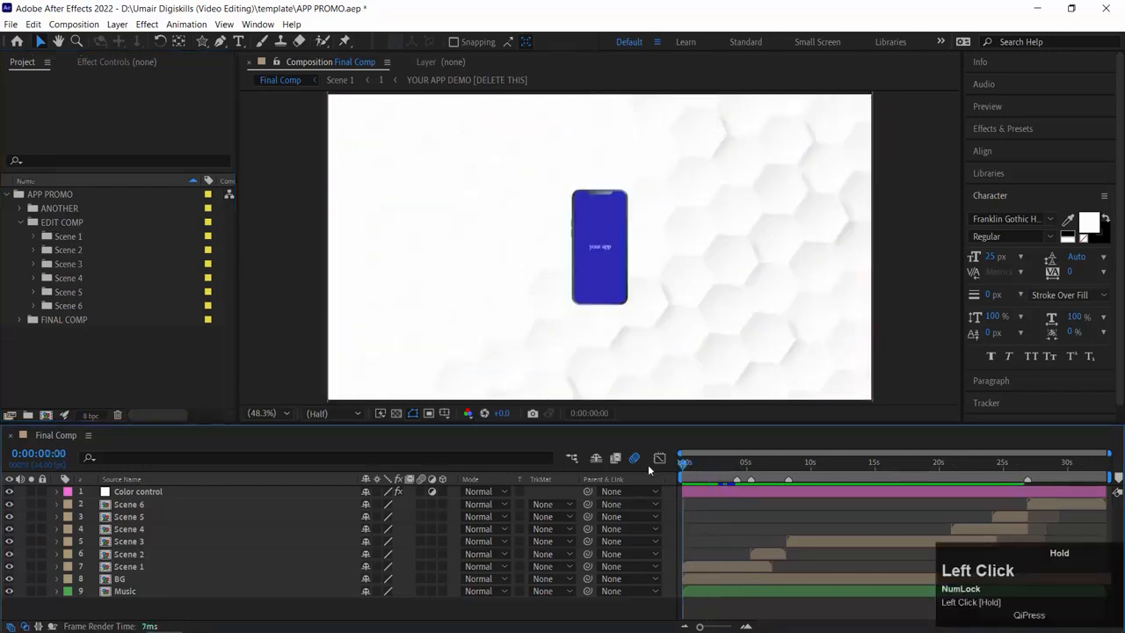
{"action": "key", "text": "space"}
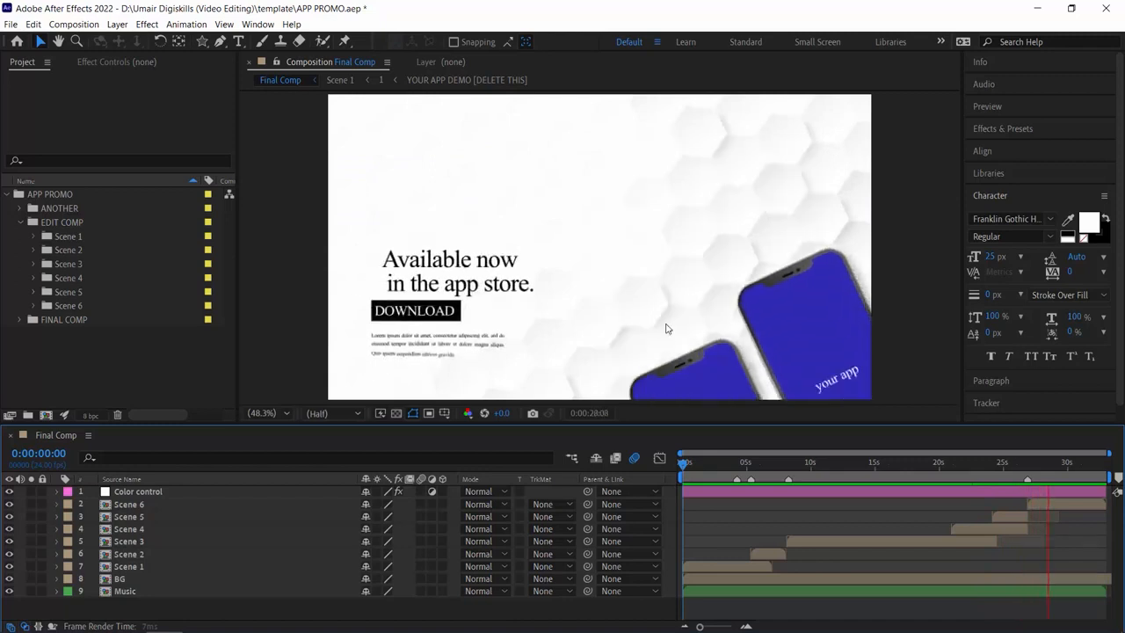
{"action": "key", "text": "space"}
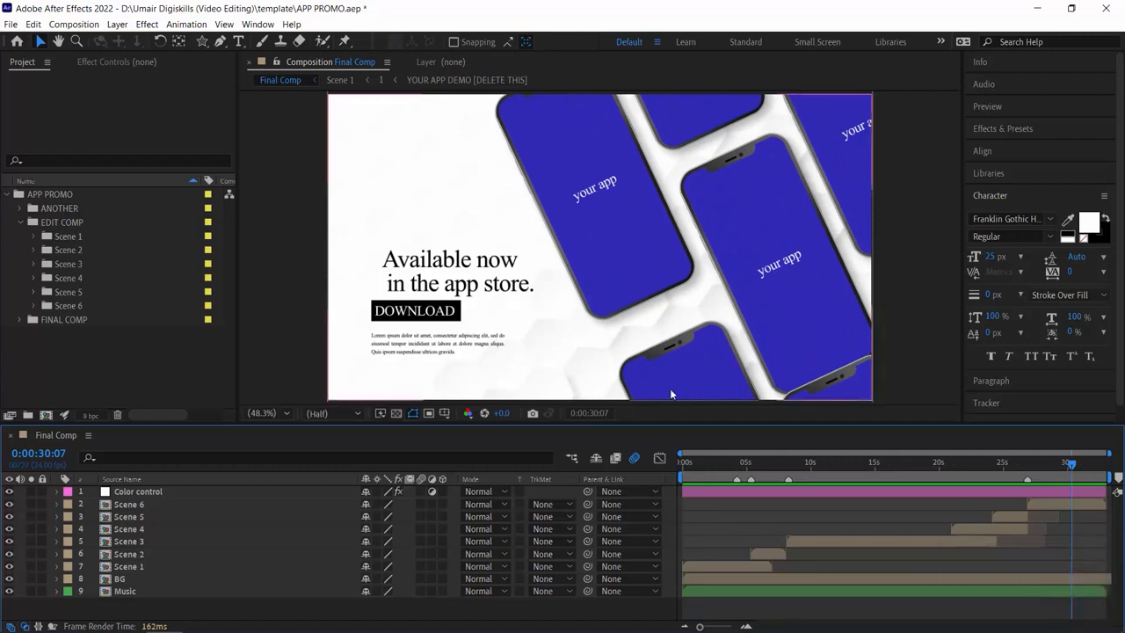
{"action": "key", "text": "space"}
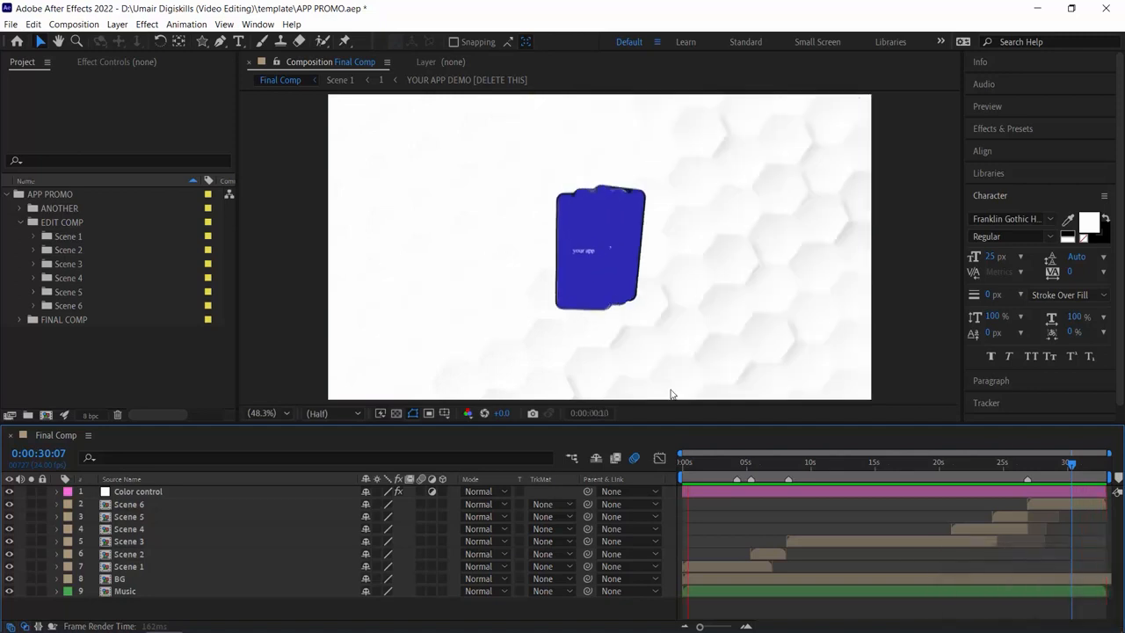
{"action": "key", "text": "space"}
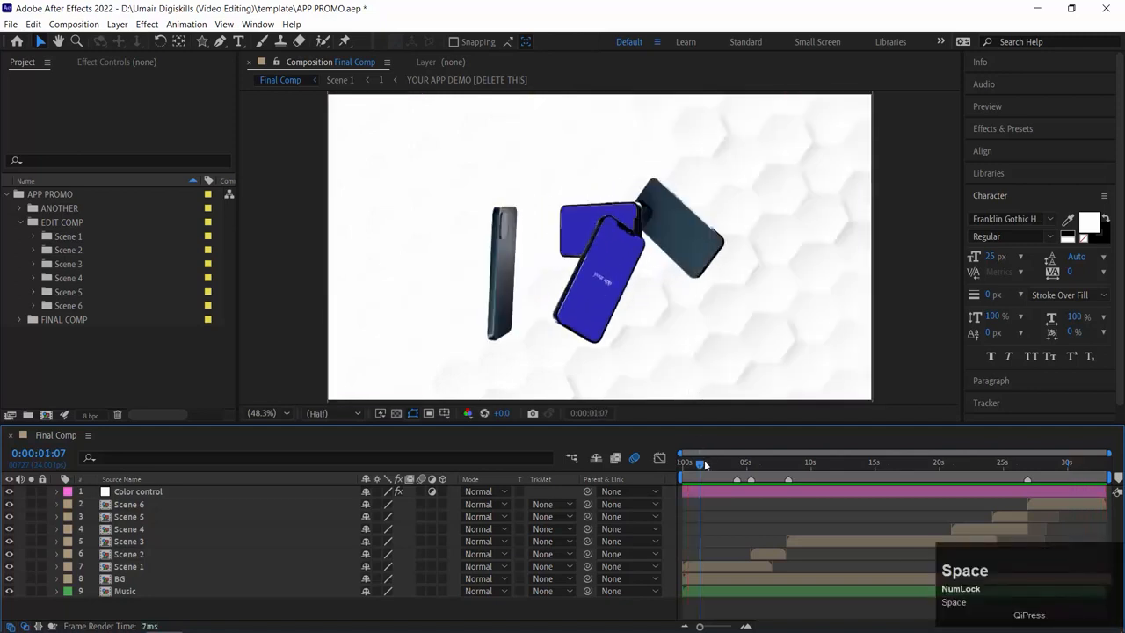
{"action": "left_click_drag", "start_coordinate": [706, 461], "coordinate": [632, 463]}
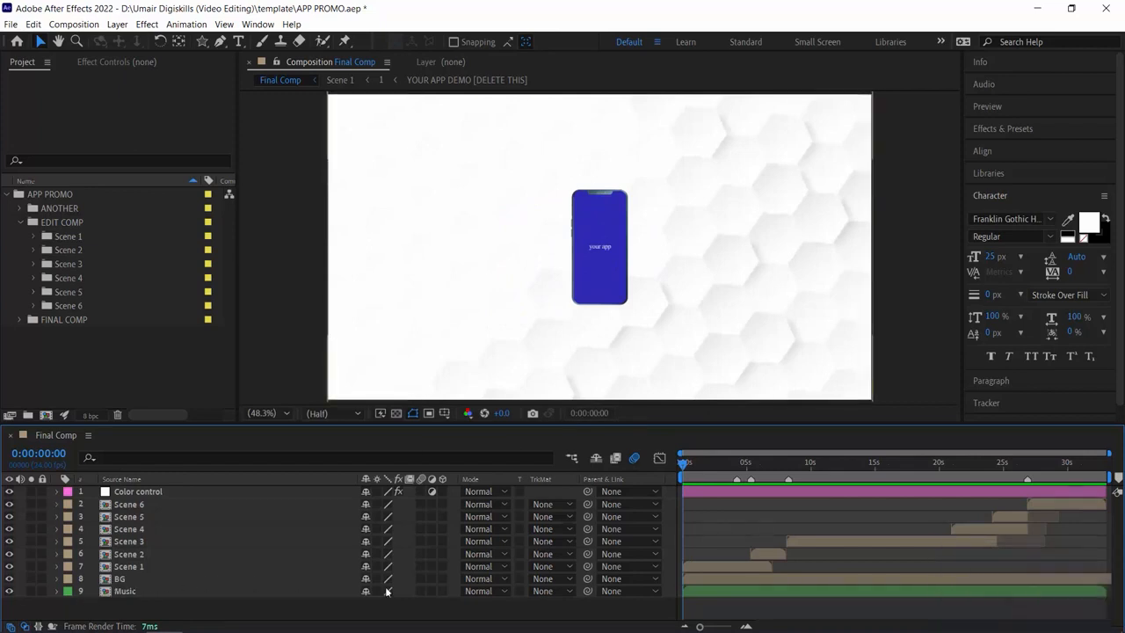
Step: Inspect the BG and Scene 1 layers by toggling their visibility, and scrub Final Comp to 0:00:03:06
{"action": "left_click", "coordinate": [9, 580]}
{"action": "left_click", "coordinate": [9, 579]}
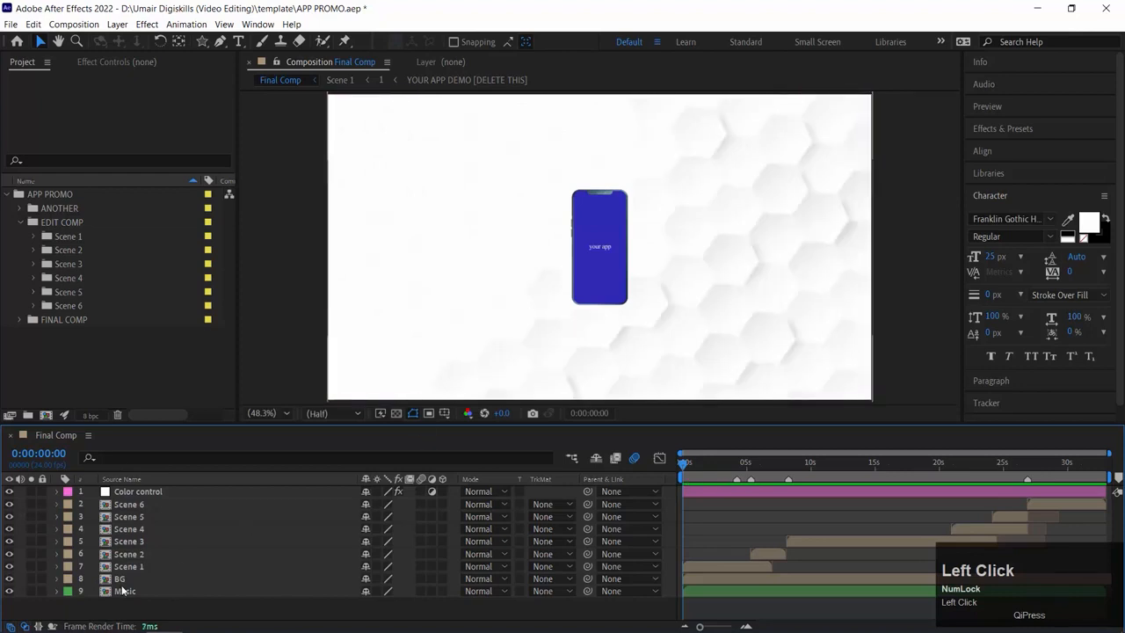
{"action": "left_click", "coordinate": [101, 567]}
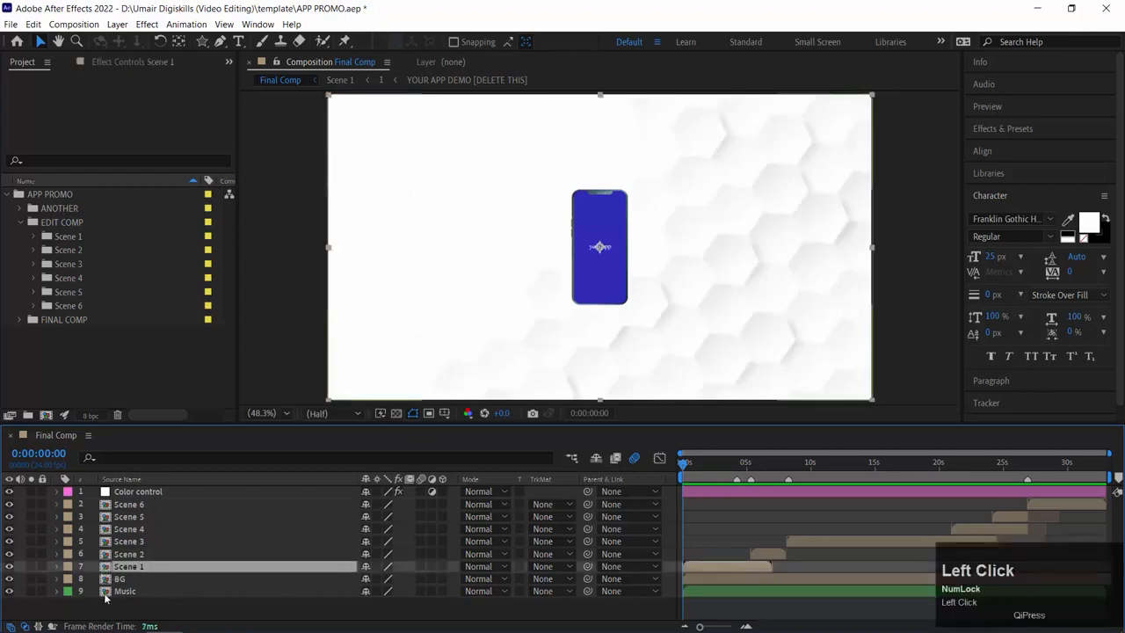
{"action": "left_click", "coordinate": [10, 567]}
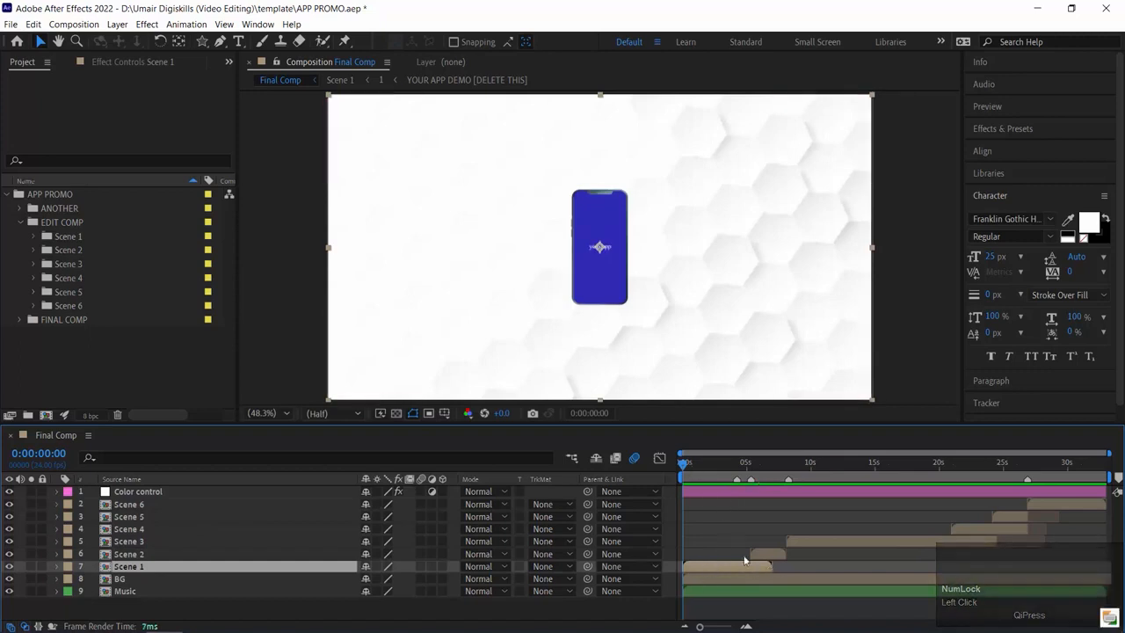
{"action": "left_click_drag", "start_coordinate": [690, 459], "coordinate": [710, 468]}
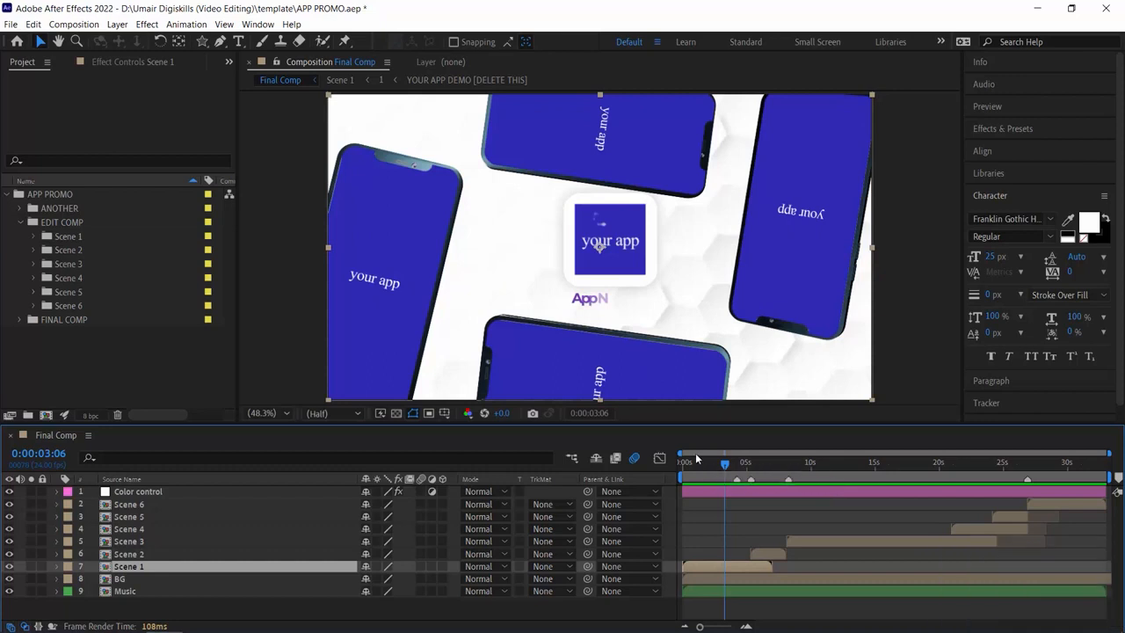
Step: Open composition 1 from the Scene 1 folder of EDIT COMP, checking it against Final Comp
{"action": "left_click", "coordinate": [20, 223]}
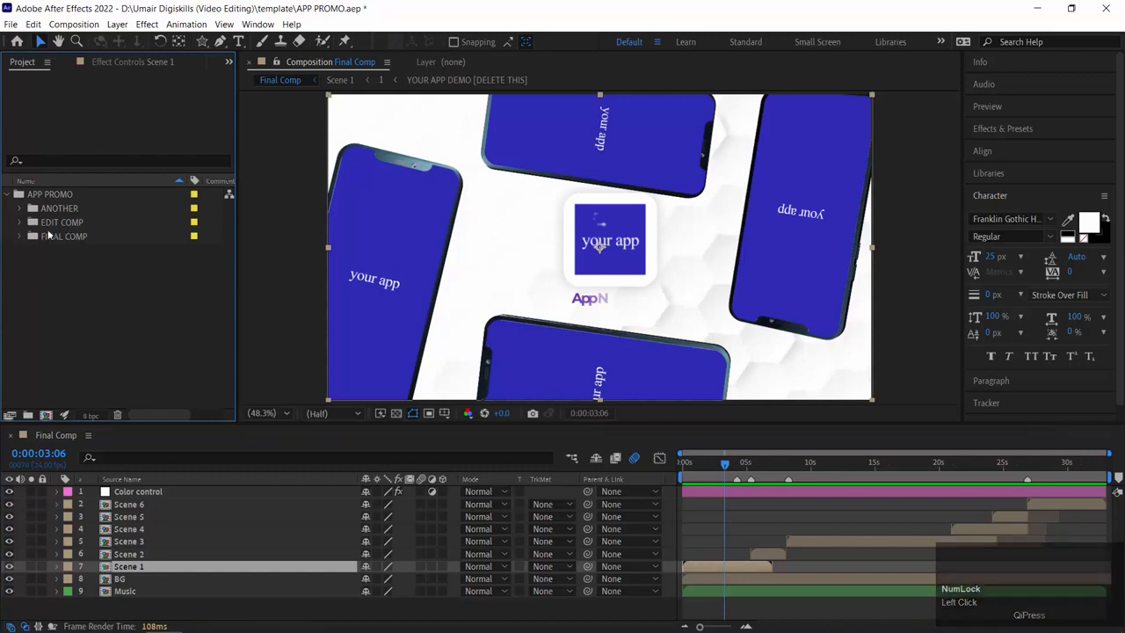
{"action": "left_click", "coordinate": [20, 224]}
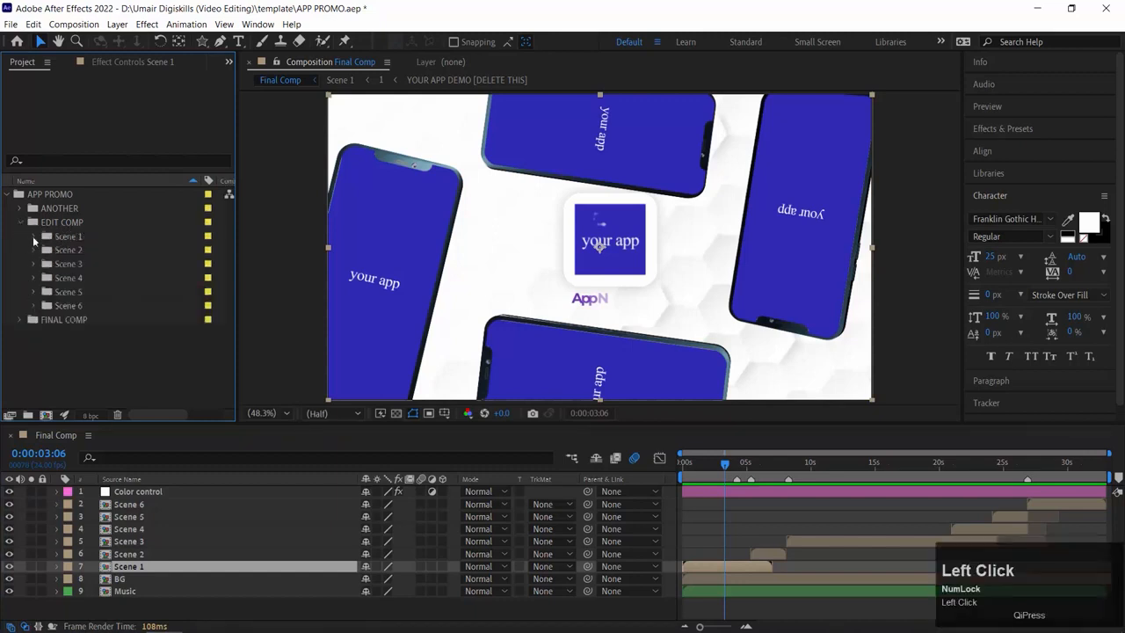
{"action": "left_click", "coordinate": [34, 236]}
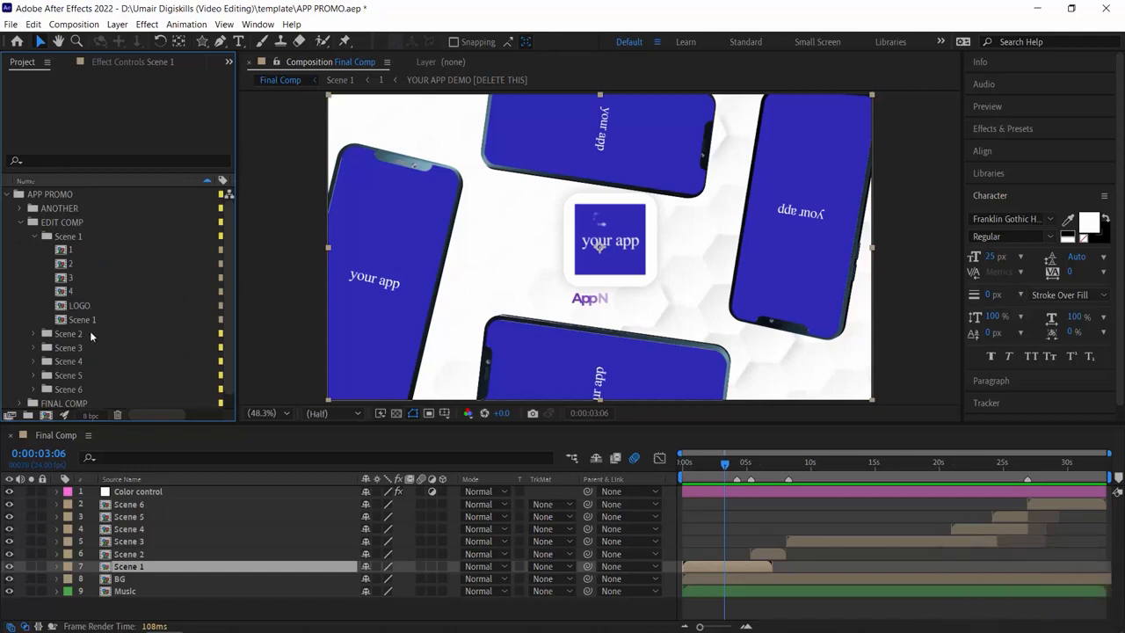
{"action": "double_click", "coordinate": [64, 252]}
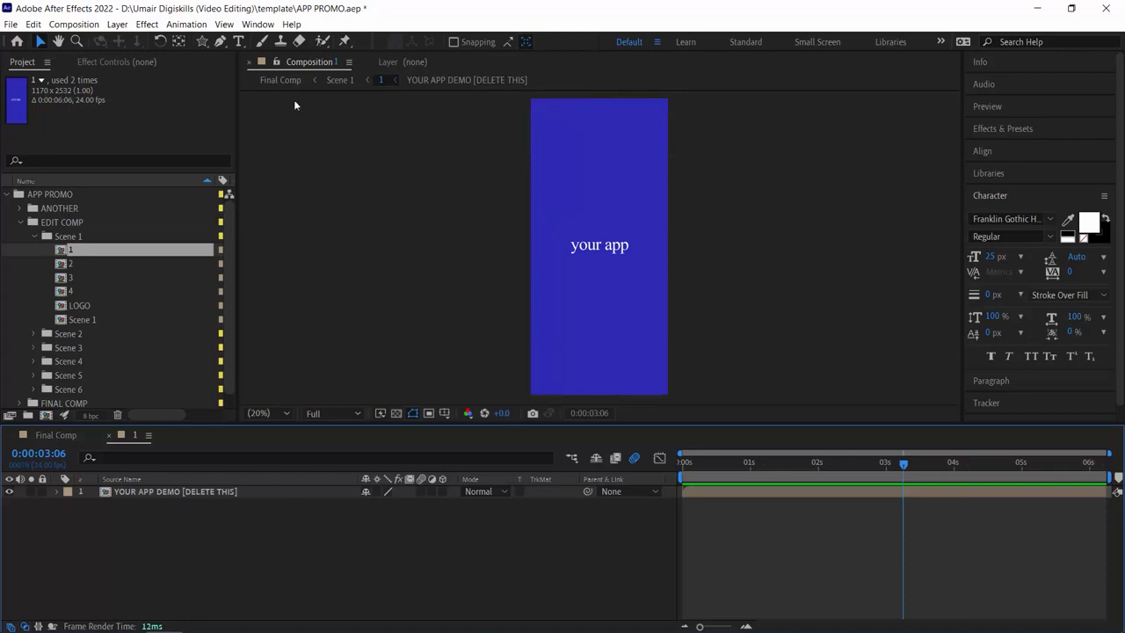
{"action": "left_click", "coordinate": [280, 80]}
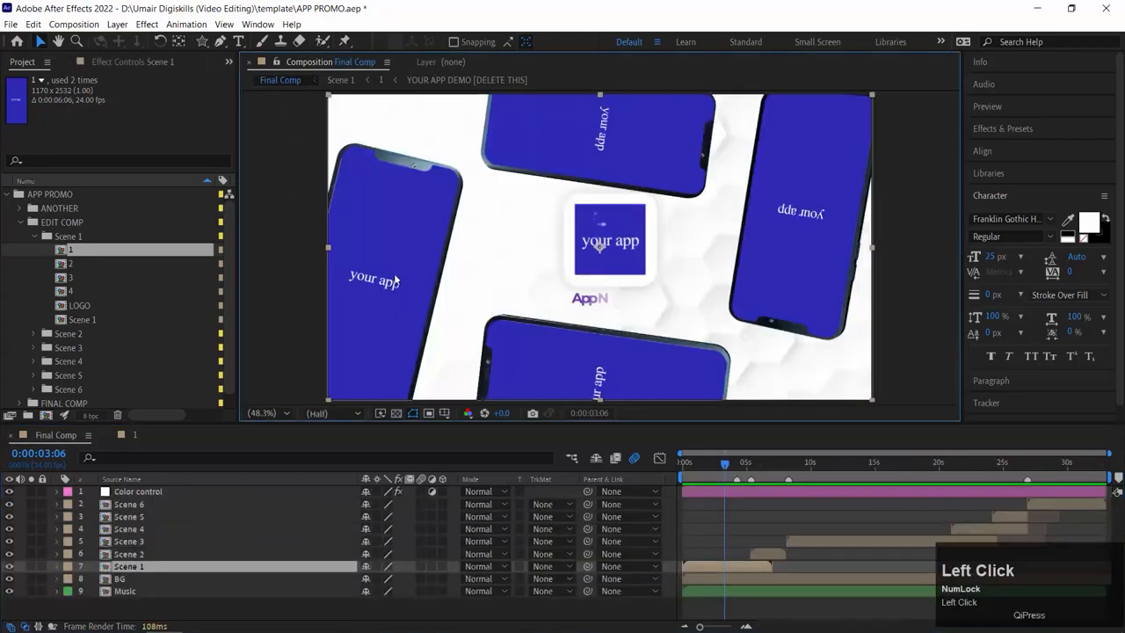
{"action": "double_click", "coordinate": [69, 251]}
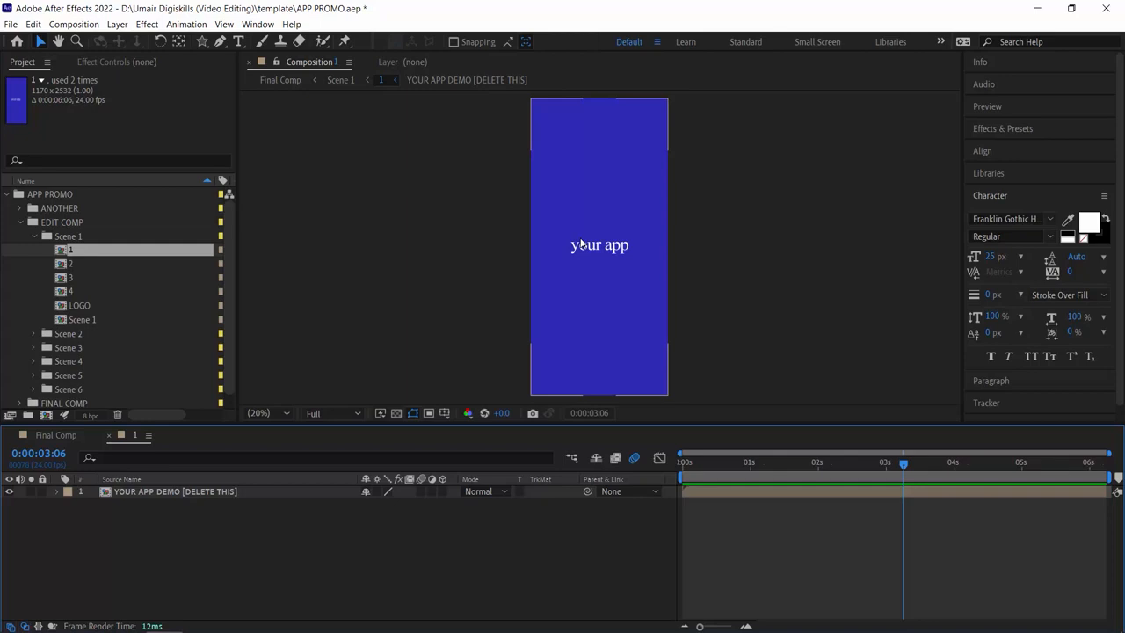
Step: Import the whole images folder from the template directory on drive D into the project root
{"action": "left_click", "coordinate": [18, 194]}
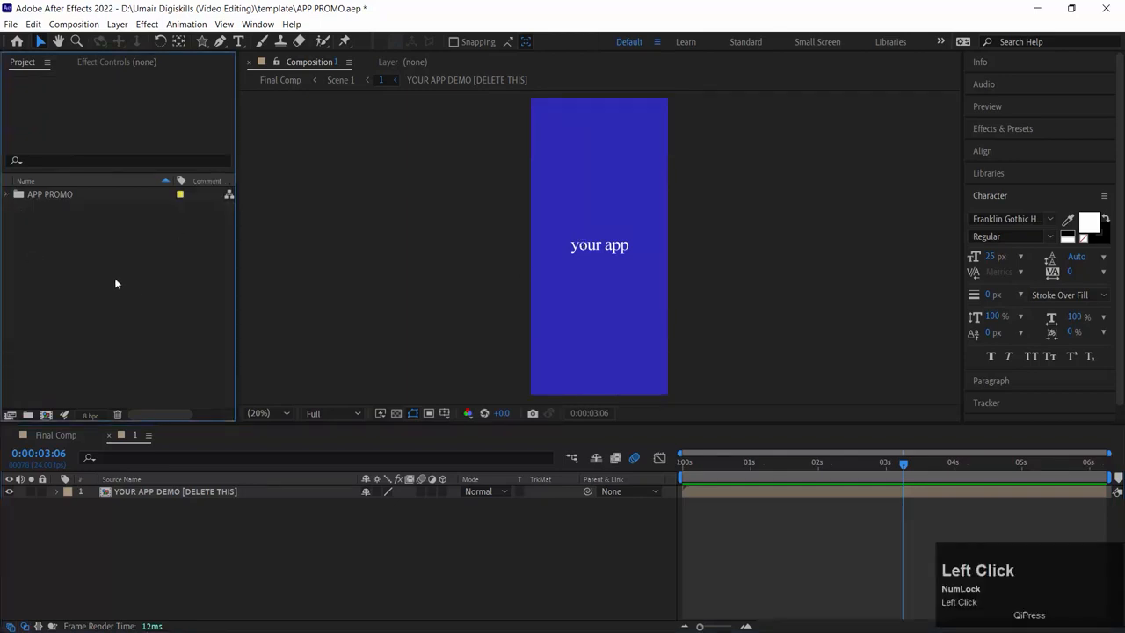
{"action": "double_click", "coordinate": [146, 269]}
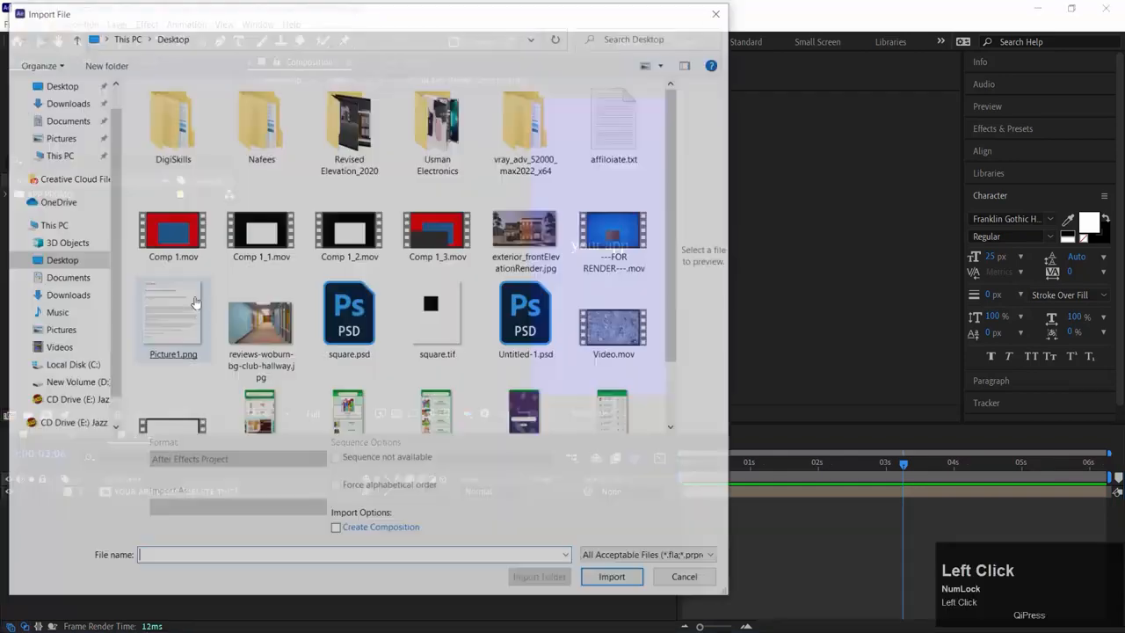
{"action": "left_click", "coordinate": [87, 383]}
{"action": "double_click", "coordinate": [211, 373]}
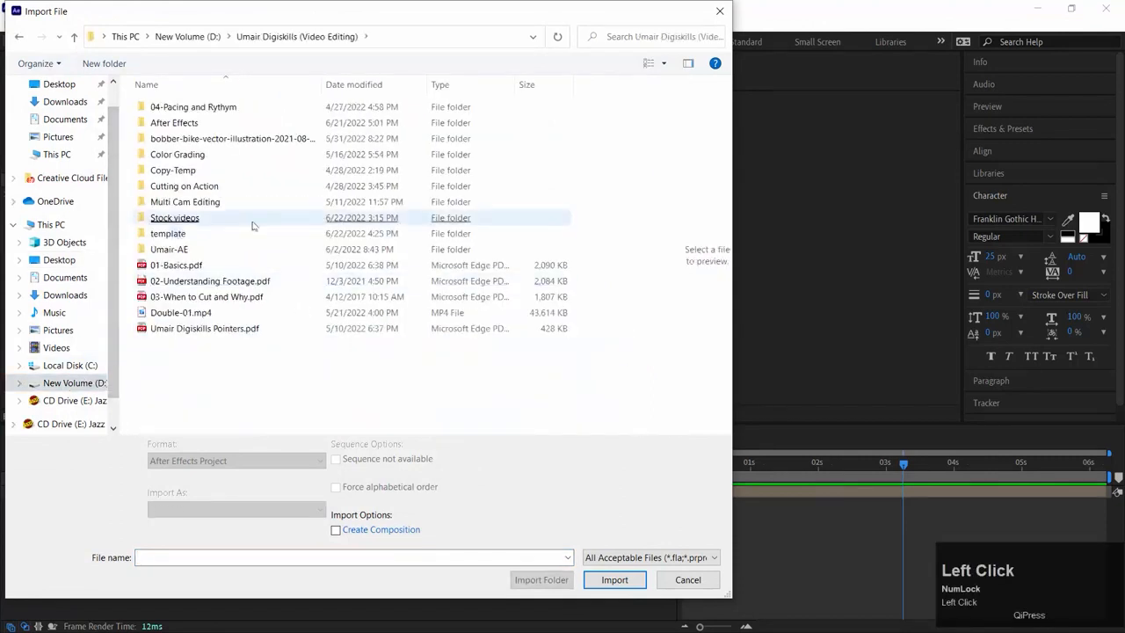
{"action": "double_click", "coordinate": [220, 233]}
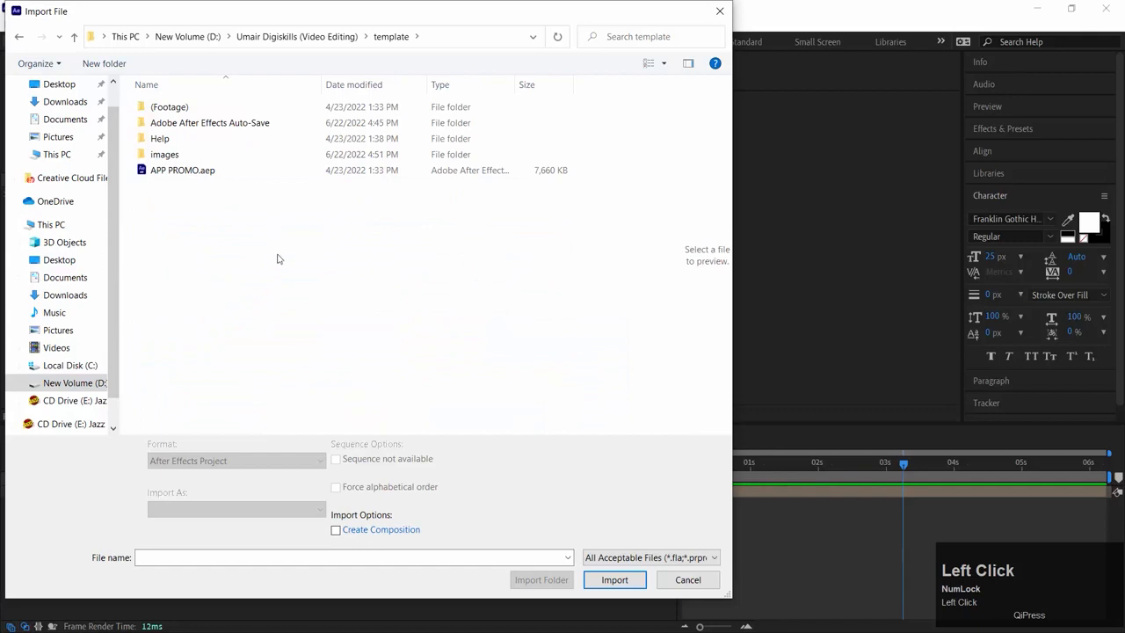
{"action": "key", "text": "Down"}
{"action": "key", "text": "Down"}
{"action": "key", "text": "Down"}
{"action": "left_click", "coordinate": [542, 582]}
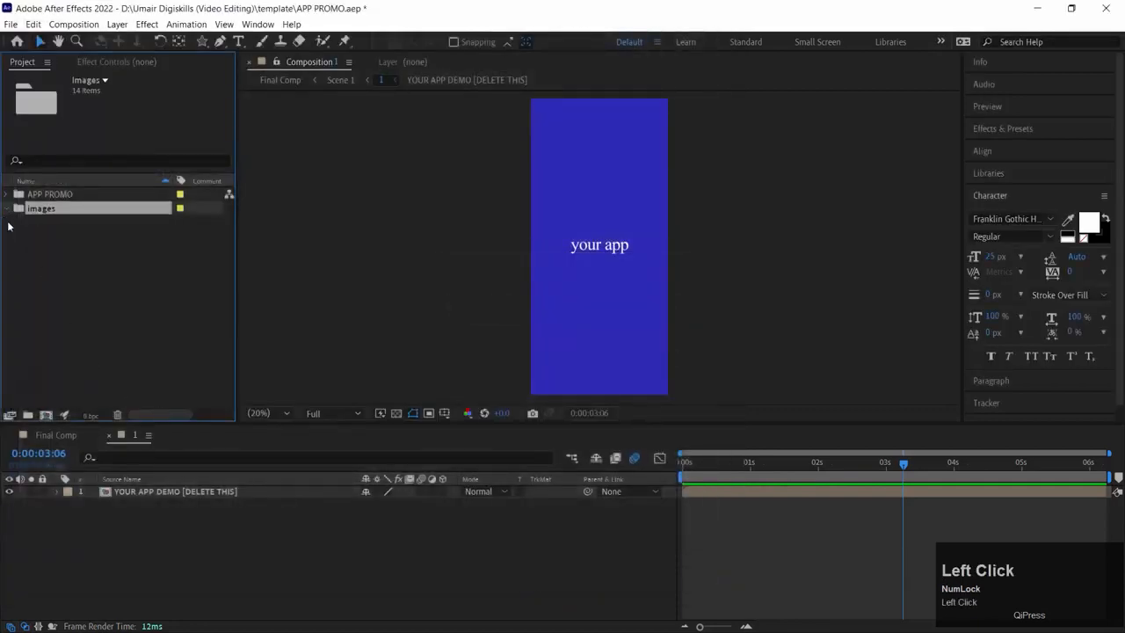
Step: Examine the thumbnails of the imported app screenshots in the images folder, and collapse the folder
{"action": "left_click", "coordinate": [5, 208]}
{"action": "left_click", "coordinate": [45, 236]}
{"action": "left_click", "coordinate": [56, 308]}
{"action": "left_click", "coordinate": [53, 348]}
{"action": "left_click", "coordinate": [62, 264]}
{"action": "left_click", "coordinate": [67, 251]}
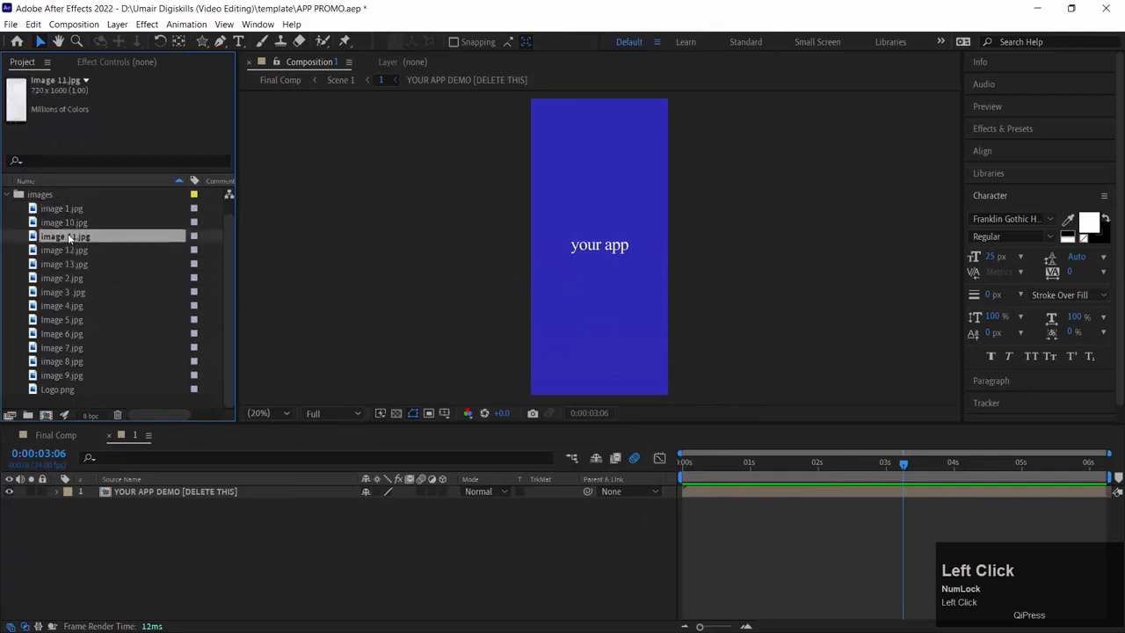
{"action": "left_click", "coordinate": [71, 211]}
{"action": "left_click", "coordinate": [74, 387]}
{"action": "left_click", "coordinate": [61, 376]}
{"action": "left_click", "coordinate": [58, 320]}
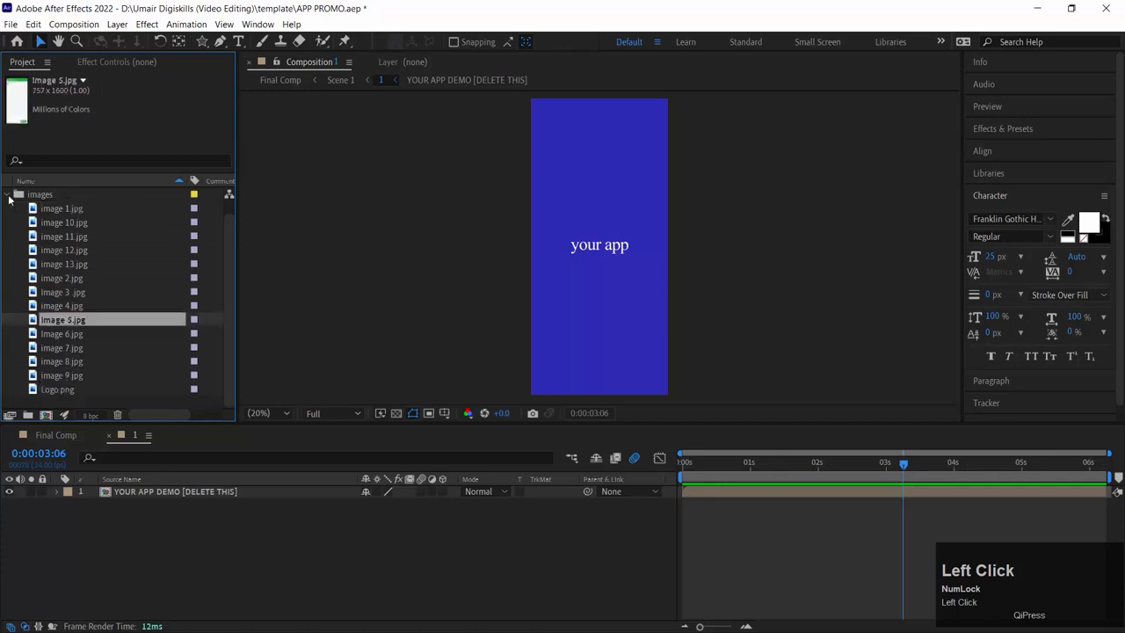
{"action": "left_click", "coordinate": [8, 195]}
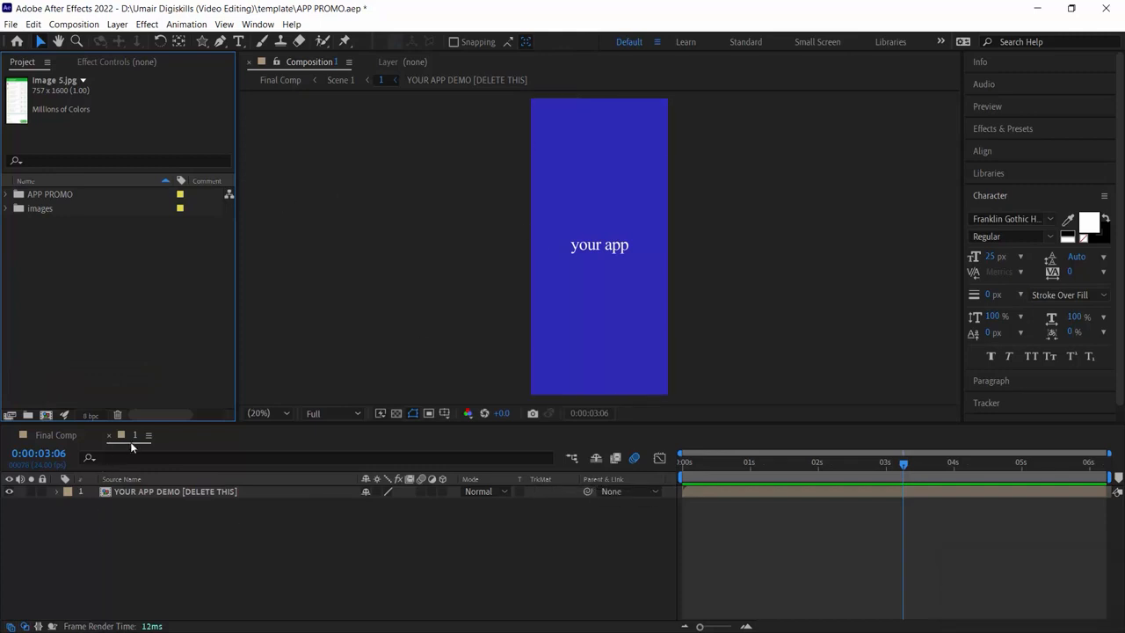
Step: Add image 1.jpg from the images folder to Scene 1's composition 1, above the YOUR APP DEMO placeholder layer
{"action": "left_click", "coordinate": [7, 194]}
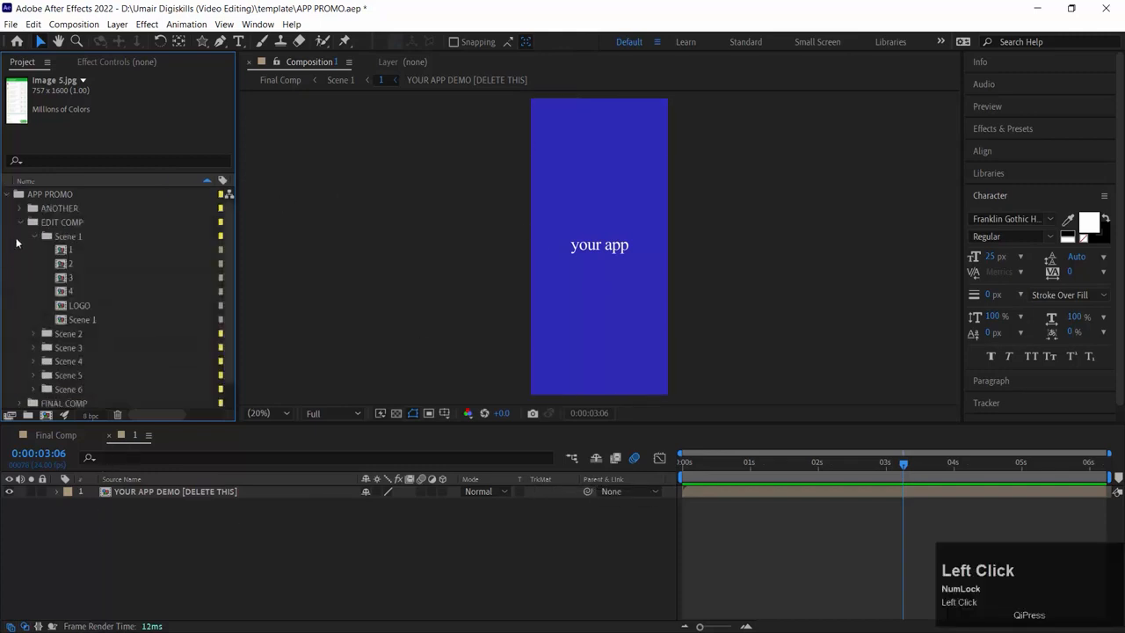
{"action": "left_click", "coordinate": [69, 249]}
{"action": "left_click", "coordinate": [213, 587]}
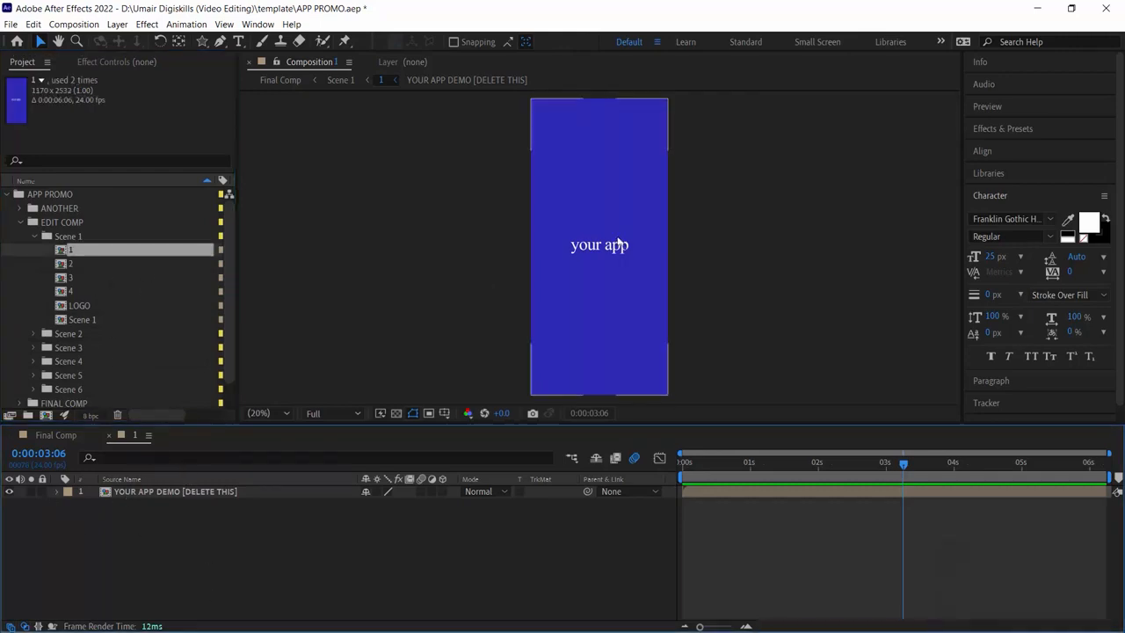
{"action": "scroll", "coordinate": [111, 313], "scroll_direction": "down", "scroll_amount": 2}
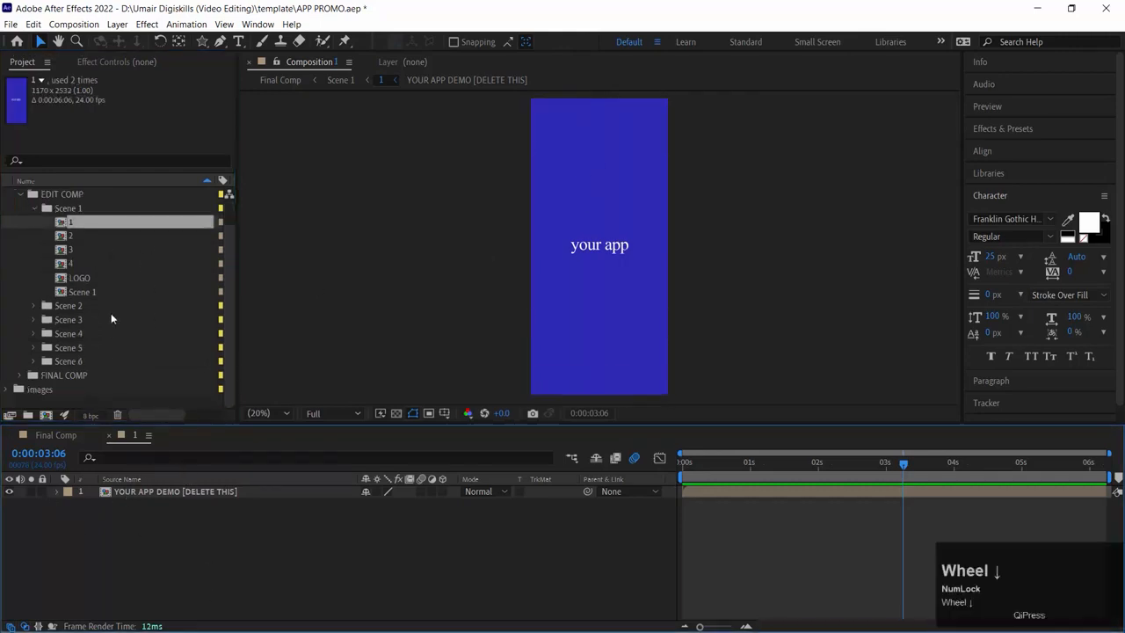
{"action": "left_click", "coordinate": [8, 391]}
{"action": "left_click", "coordinate": [73, 213]}
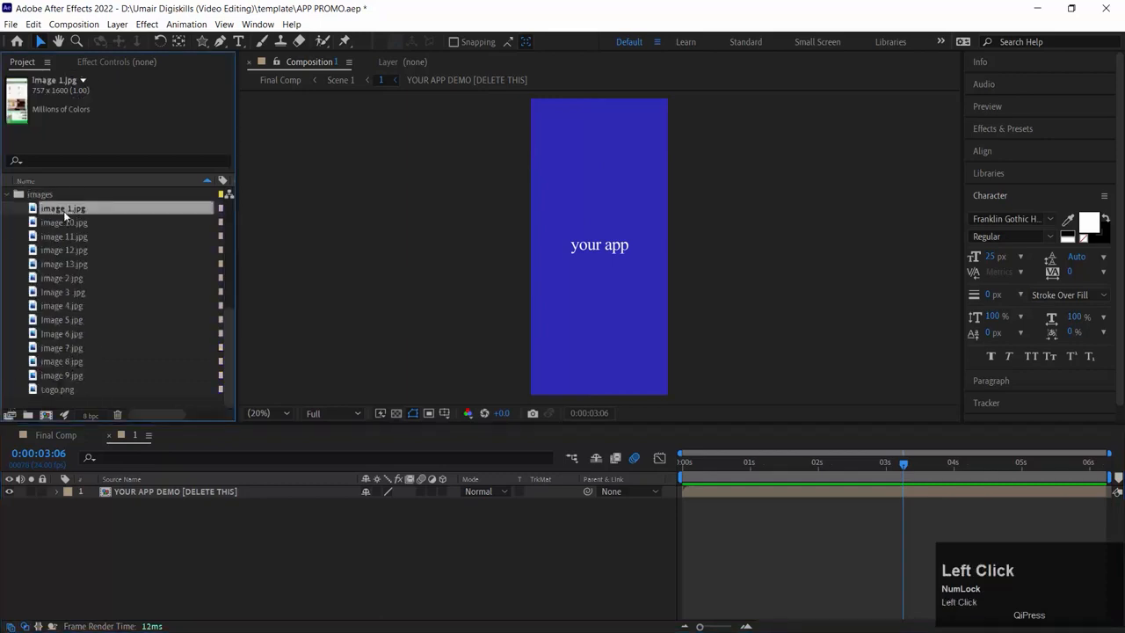
{"action": "left_click_drag", "start_coordinate": [37, 211], "coordinate": [138, 494]}
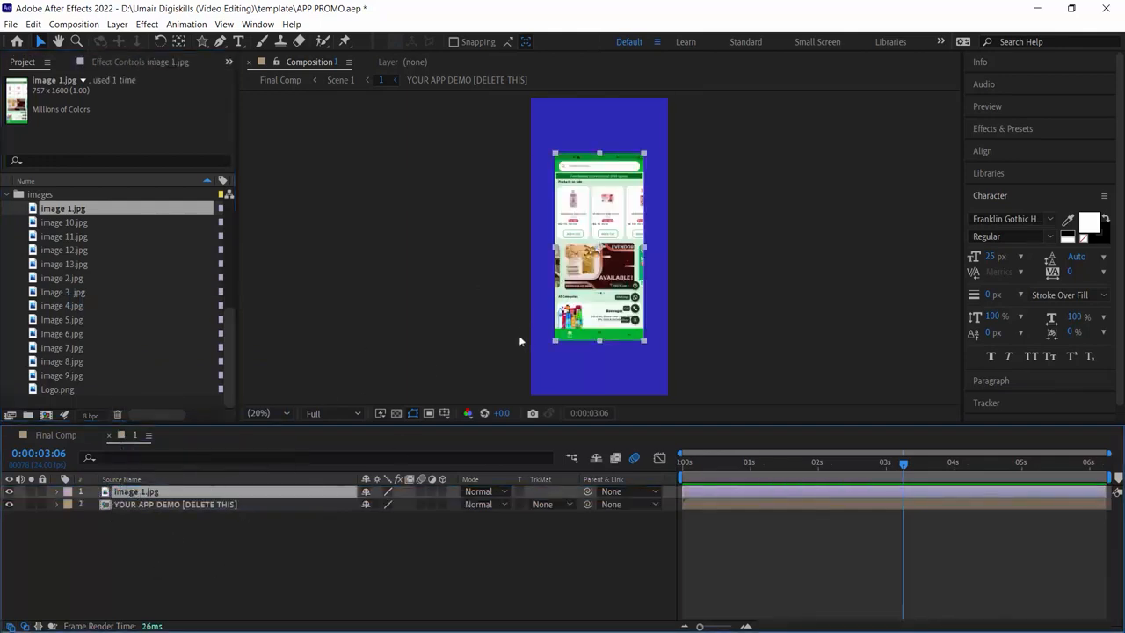
Step: Enlarge image 1.jpg to fill the frame of composition 1, hide the YOUR APP DEMO layer, and close the composition
{"action": "left_click_drag", "start_coordinate": [555, 341], "coordinate": [530, 393]}
{"action": "left_click", "coordinate": [8, 506]}
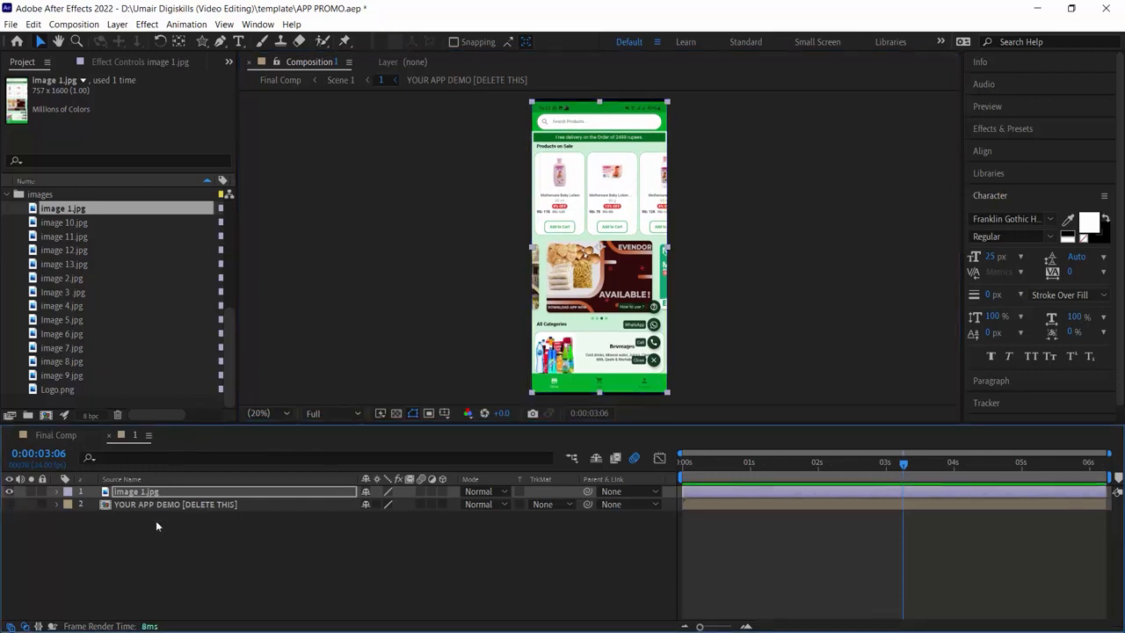
{"action": "left_click", "coordinate": [110, 435]}
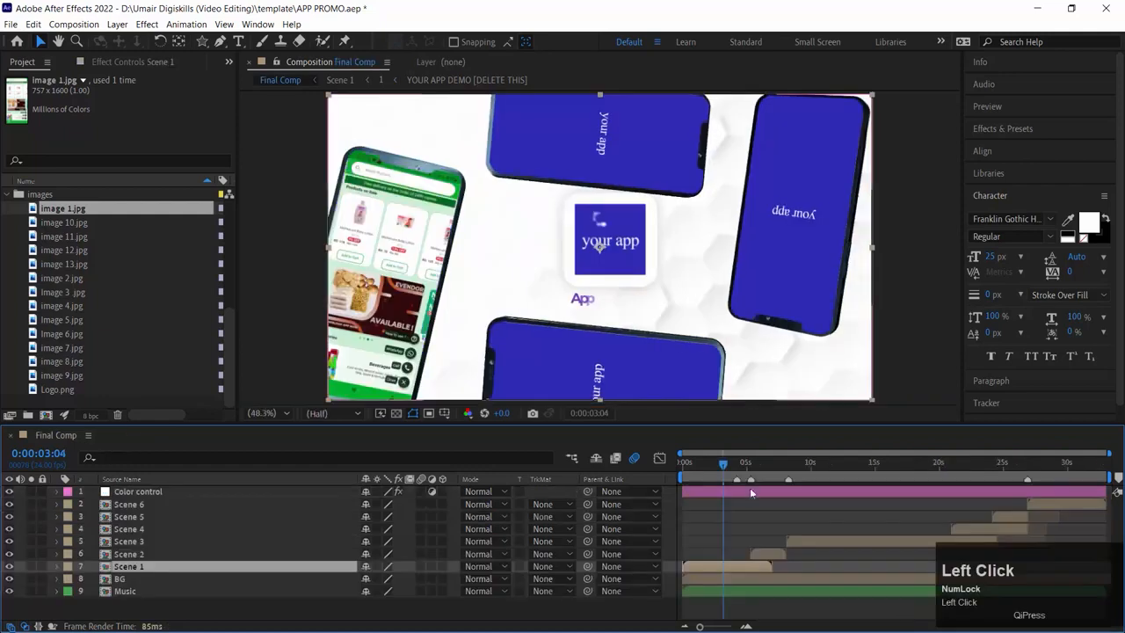
Step: Scrub Final Comp to 0:00:02:12 to check the first phone screen, and open composition 2 from the Scene 1 folder
{"action": "mouse_move", "coordinate": [726, 472]}
{"action": "left_mouse_down"}
{"action": "mouse_move", "coordinate": [683, 472]}
{"action": "mouse_move", "coordinate": [715, 463]}
{"action": "left_mouse_up"}
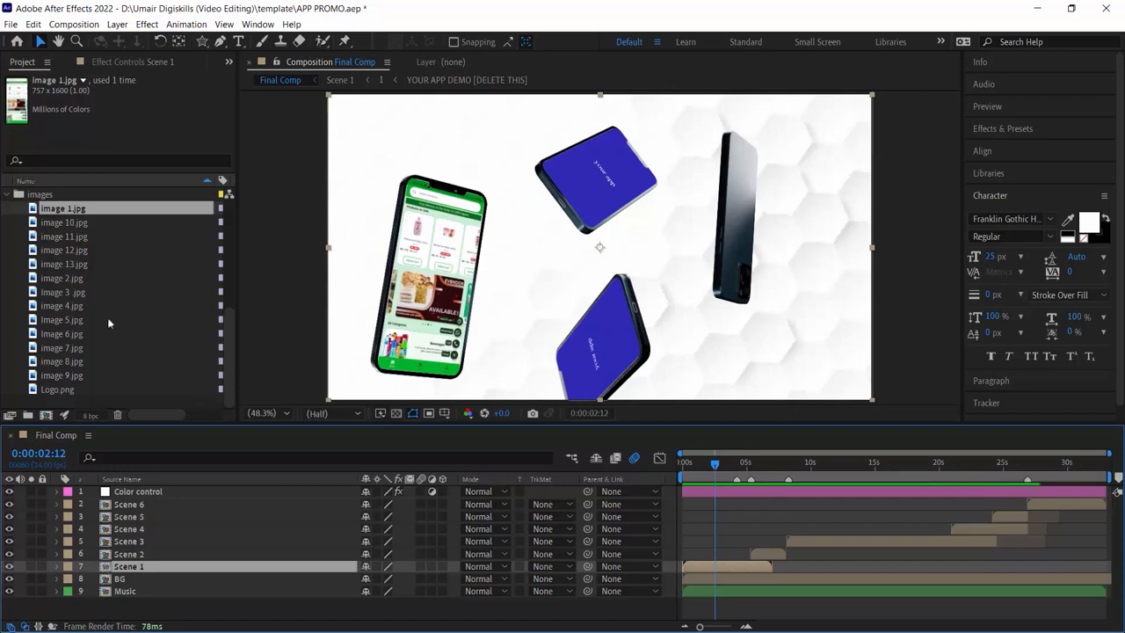
{"action": "left_click", "coordinate": [8, 196]}
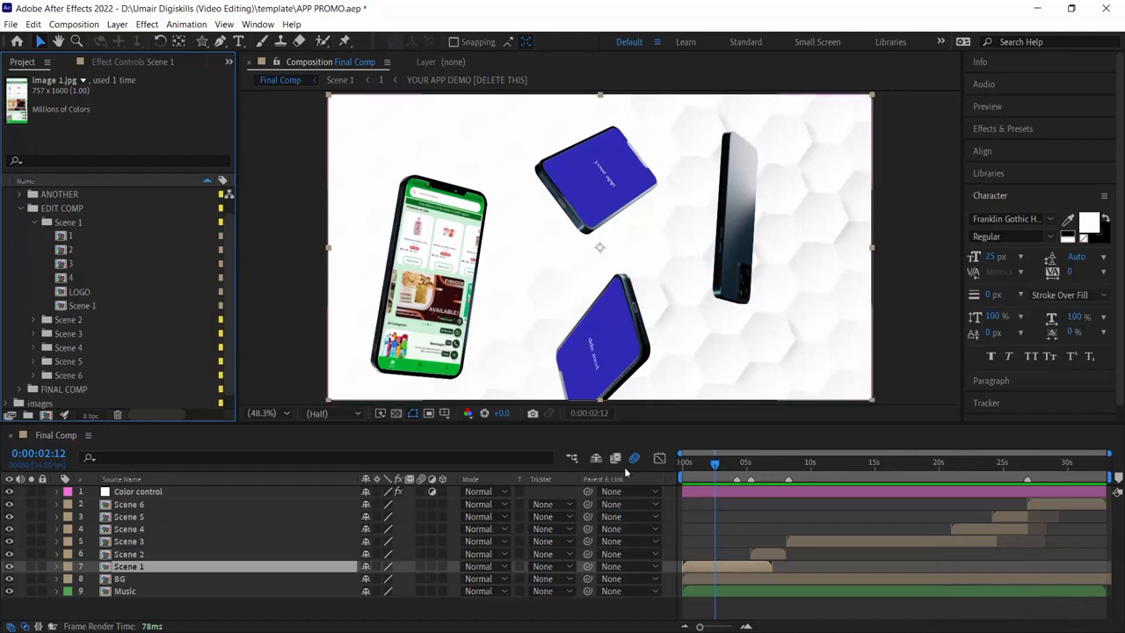
{"action": "double_click", "coordinate": [63, 250]}
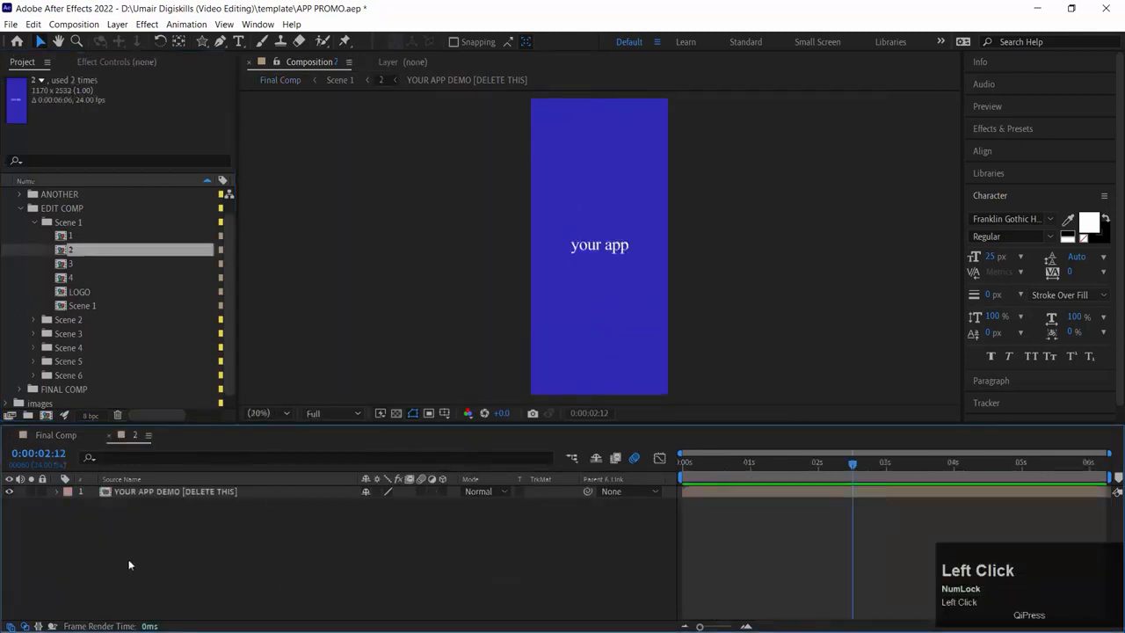
Step: Add image 10.jpg from the images folder to composition 2 and delete its YOUR APP DEMO placeholder layer
{"action": "scroll", "coordinate": [94, 326], "scroll_direction": "down", "scroll_amount": 2}
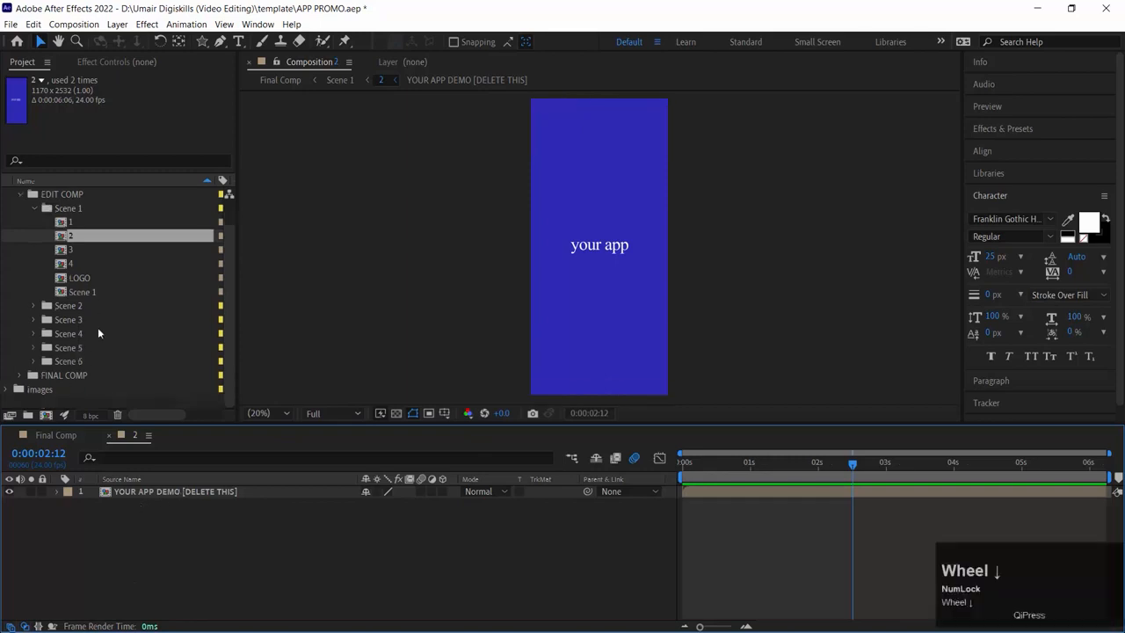
{"action": "left_click", "coordinate": [9, 391]}
{"action": "scroll", "coordinate": [61, 363], "scroll_direction": "down", "scroll_amount": 1}
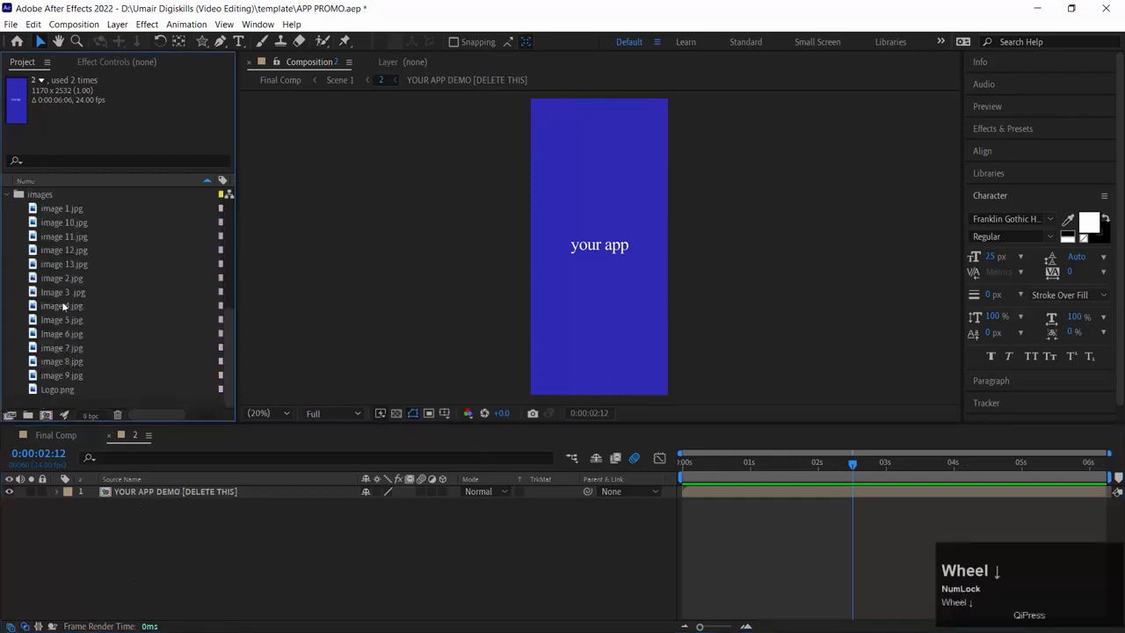
{"action": "left_click_drag", "start_coordinate": [70, 225], "coordinate": [84, 497]}
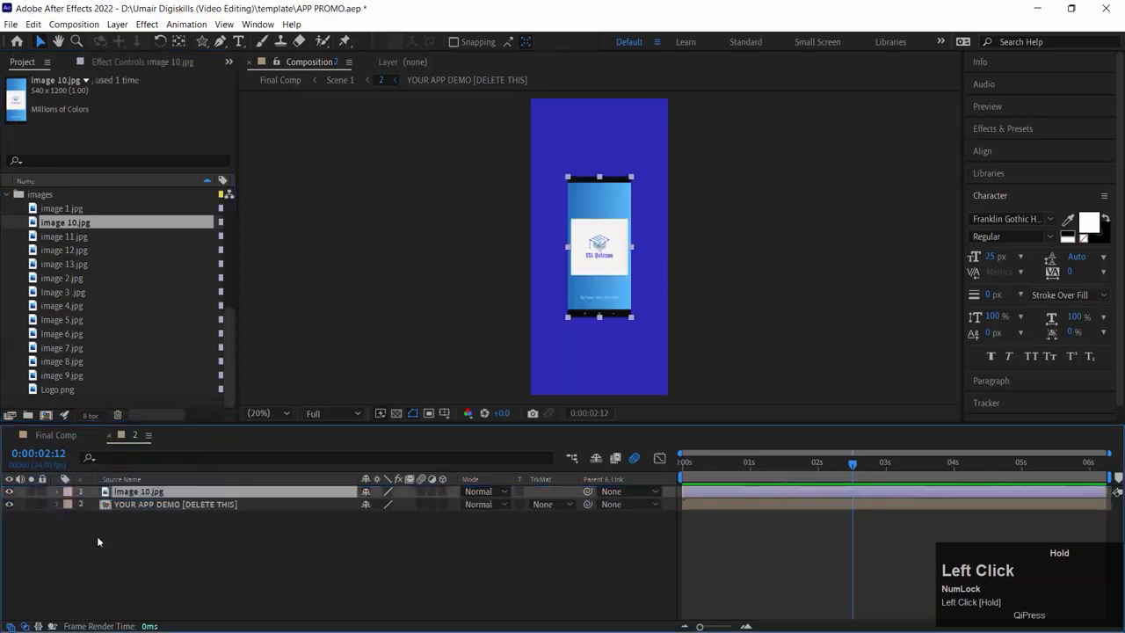
{"action": "left_click", "coordinate": [169, 506]}
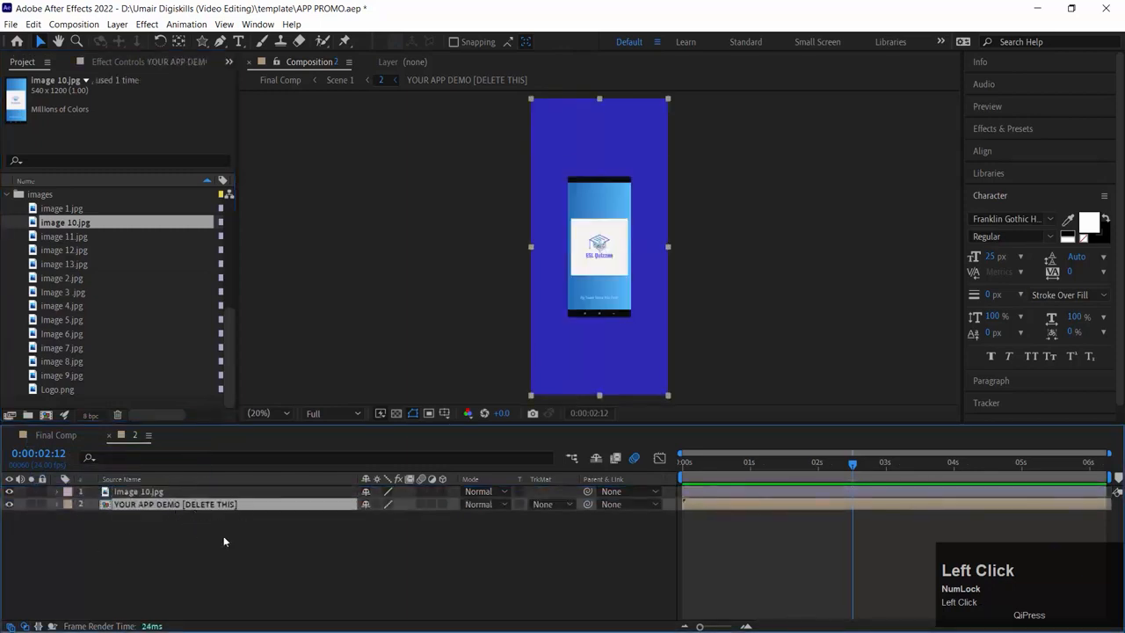
{"action": "key", "text": "Delete"}
Step: Scale the image 10.jpg layer in composition 2 to 241% so it fills the frame
{"action": "left_click", "coordinate": [67, 499]}
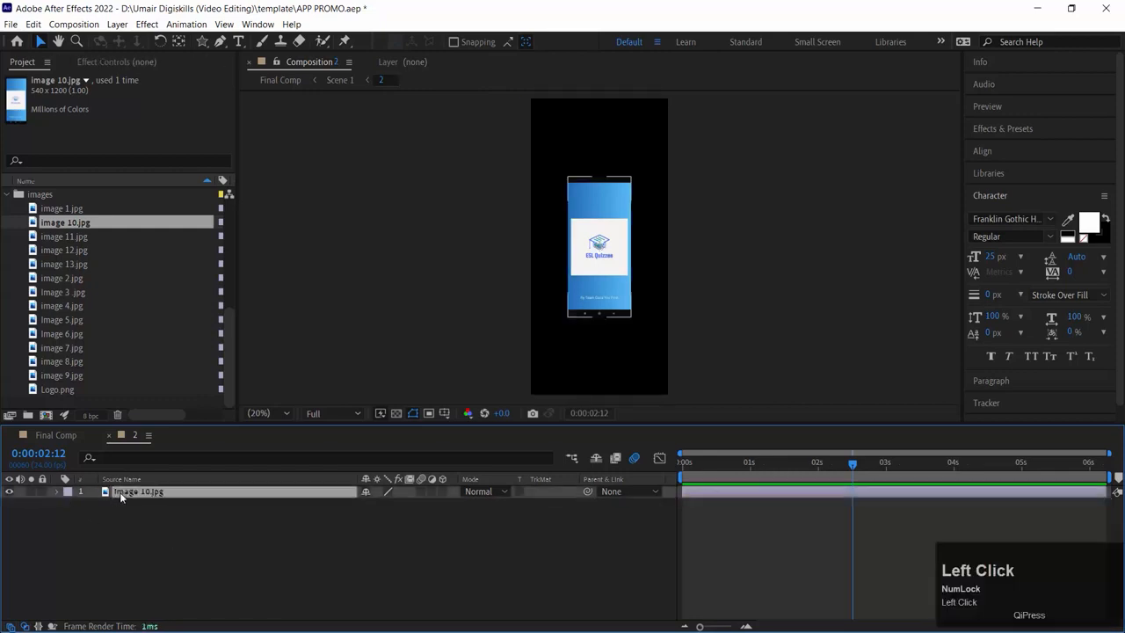
{"action": "key", "text": "s"}
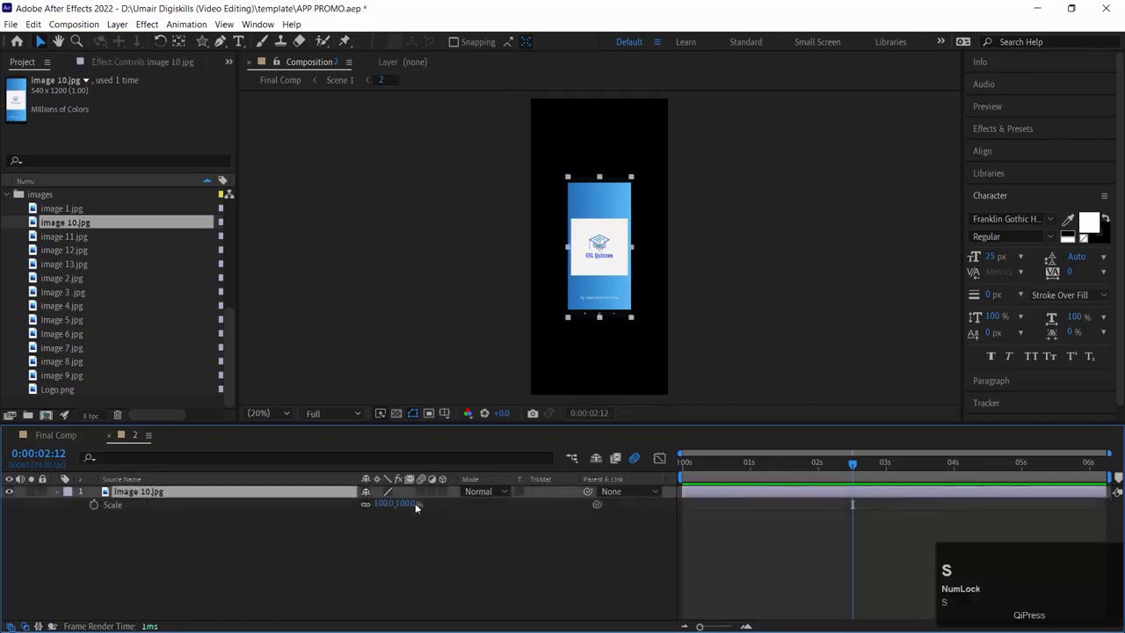
{"action": "left_click_drag", "start_coordinate": [415, 503], "coordinate": [539, 502]}
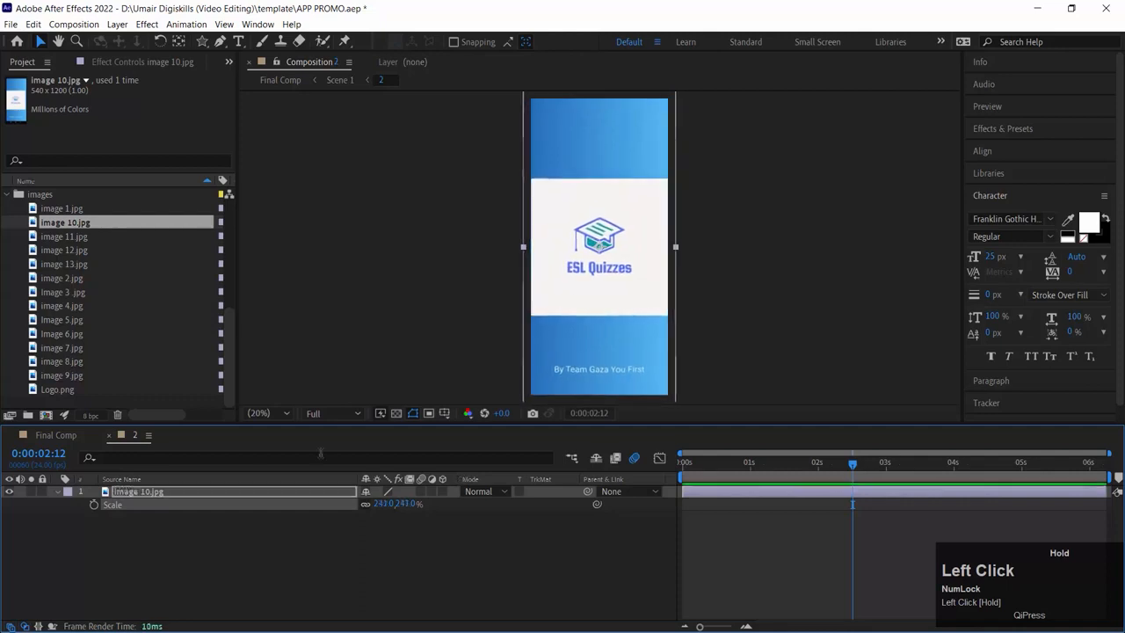
Step: Check the second phone's screen in Final Comp, scrubbing to 0:00:02:15
{"action": "scroll", "coordinate": [60, 277], "scroll_direction": "up", "scroll_amount": 5}
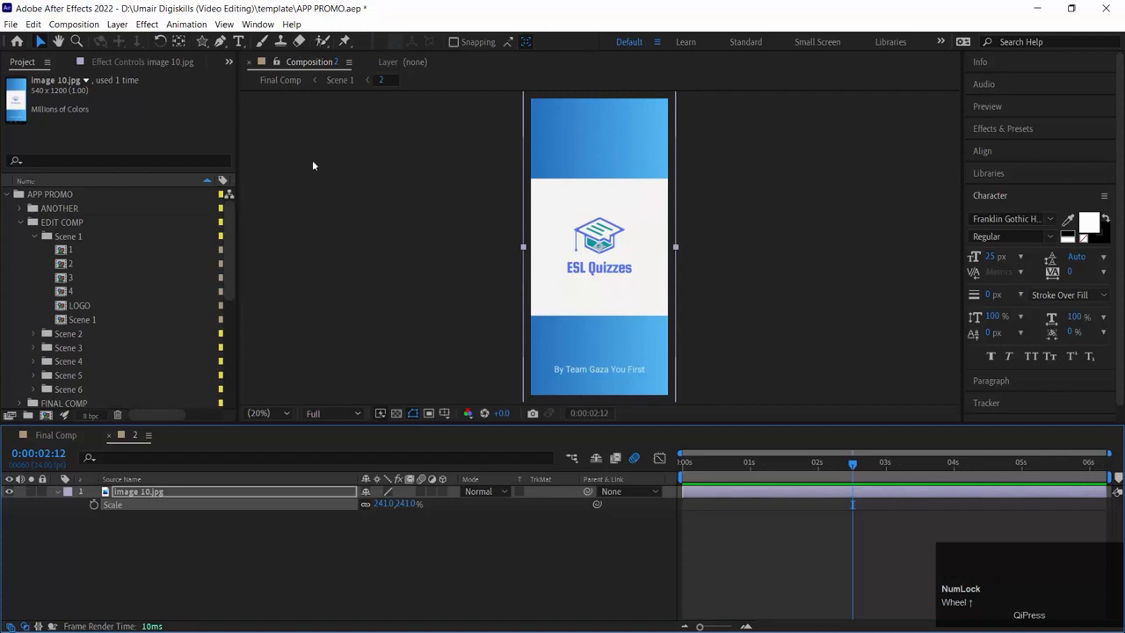
{"action": "left_click", "coordinate": [268, 82]}
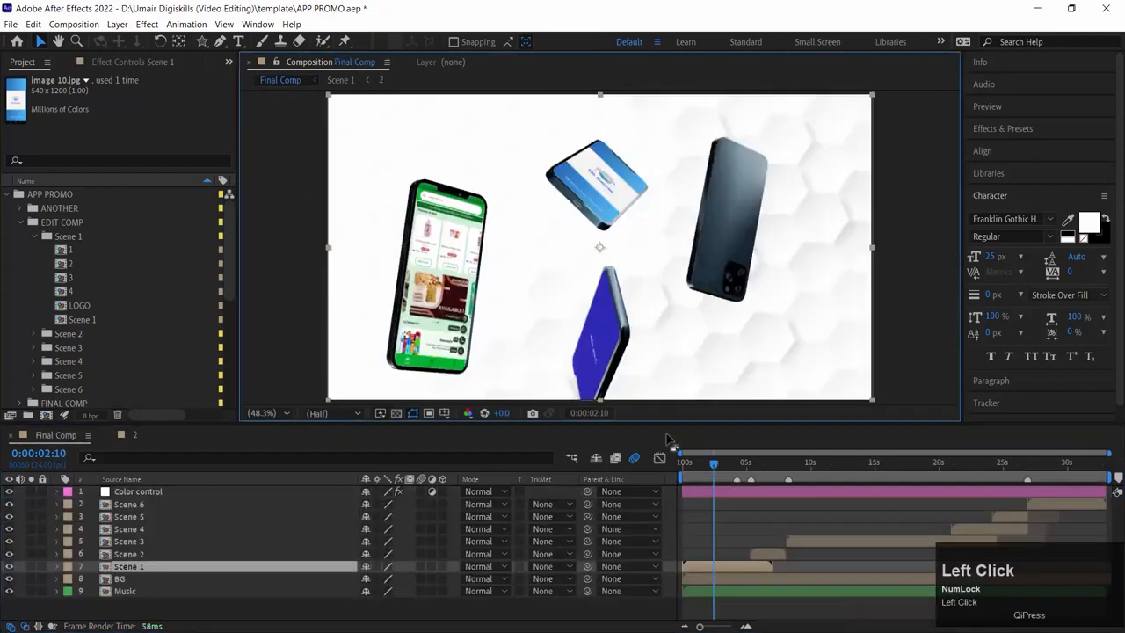
{"action": "left_click_drag", "start_coordinate": [744, 461], "coordinate": [717, 464]}
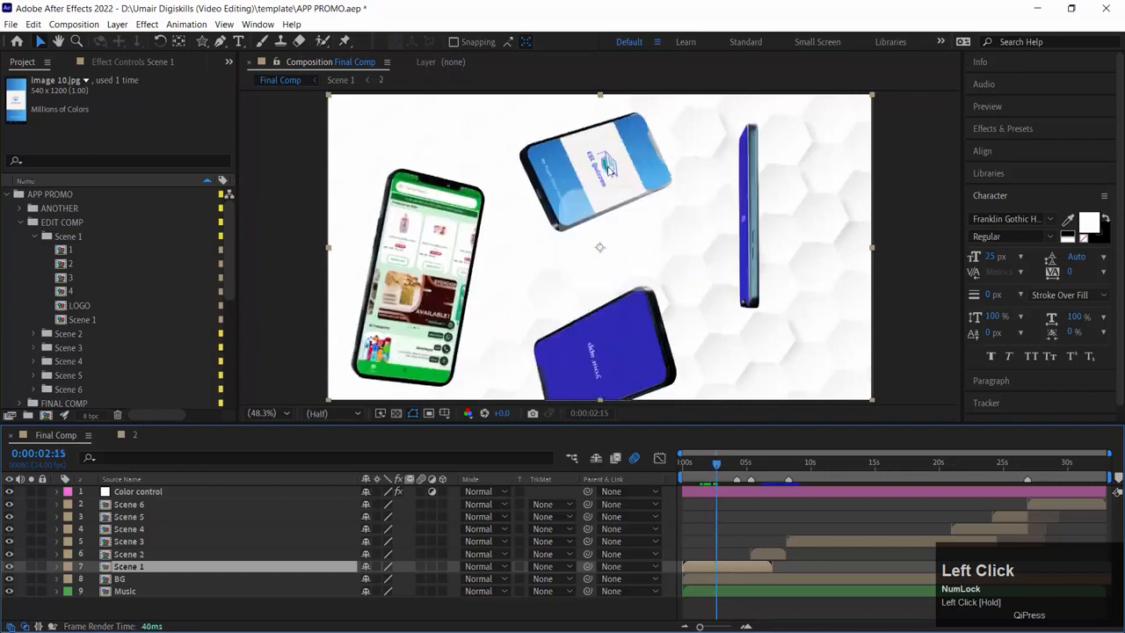
Step: Open composition 3 from the Scene 1 folder and add image 11.jpg above its placeholder layer
{"action": "double_click", "coordinate": [63, 279]}
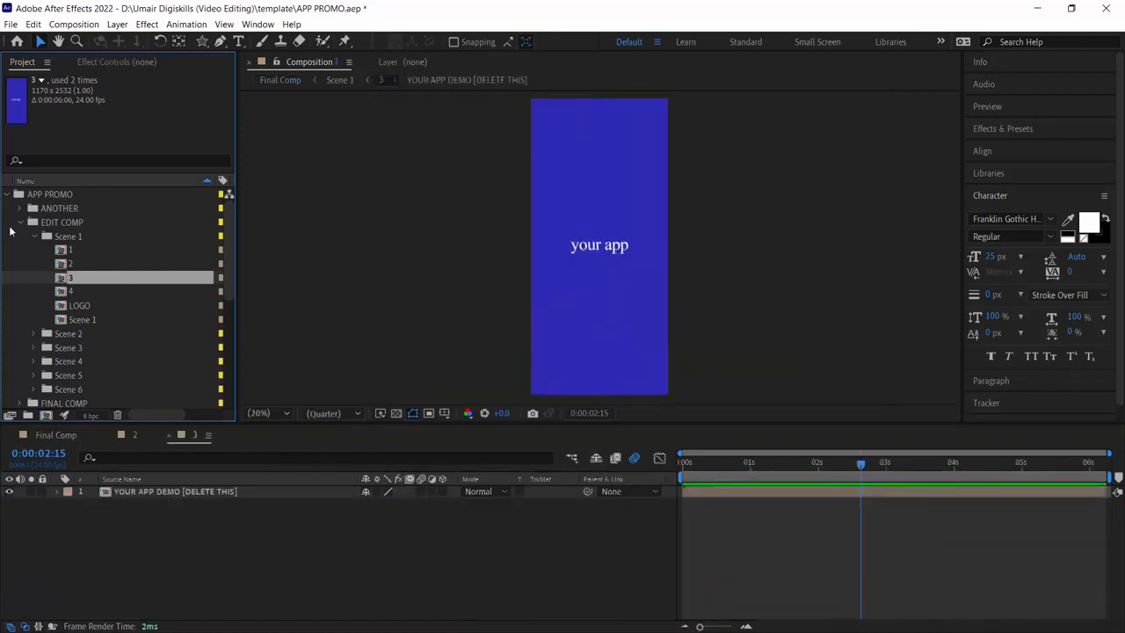
{"action": "scroll", "coordinate": [83, 306], "scroll_direction": "down", "scroll_amount": 5}
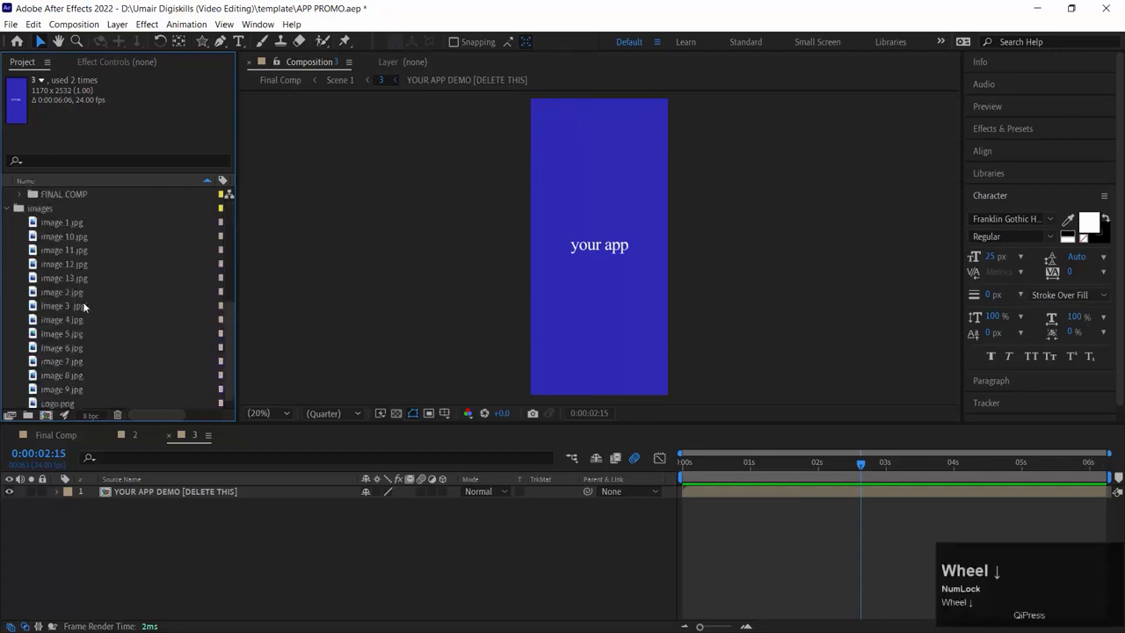
{"action": "left_click", "coordinate": [35, 251]}
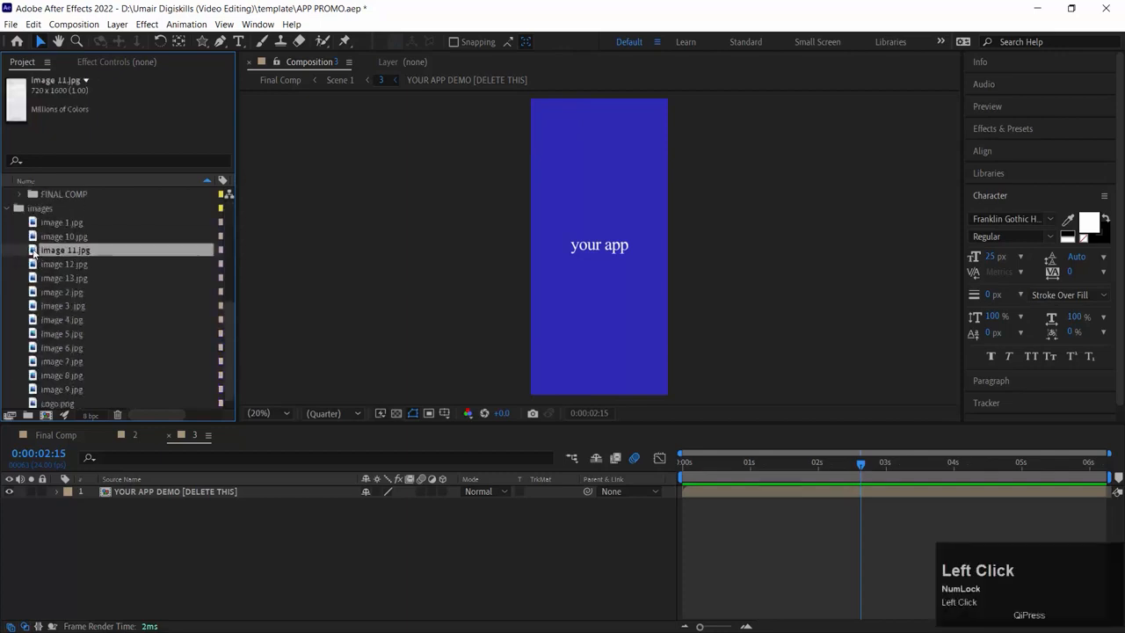
{"action": "left_click_drag", "start_coordinate": [35, 252], "coordinate": [102, 508]}
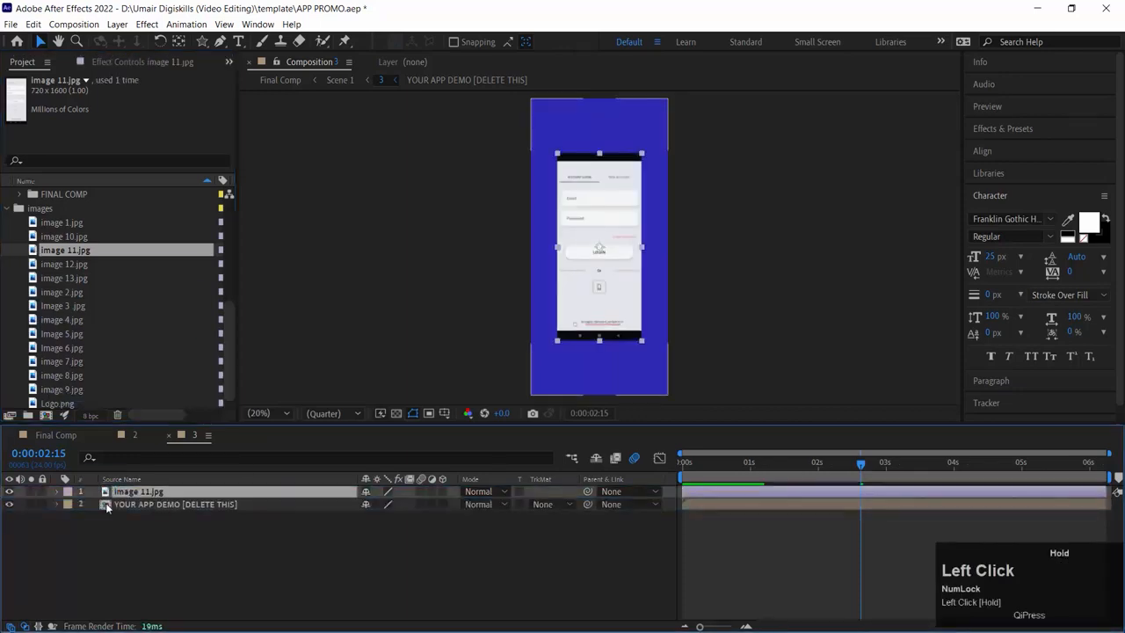
Step: Delete the YOUR APP DEMO layer from composition 3 and fit image 11.jpg to the composition frame
{"action": "left_click", "coordinate": [99, 505]}
{"action": "key", "text": "Delete"}
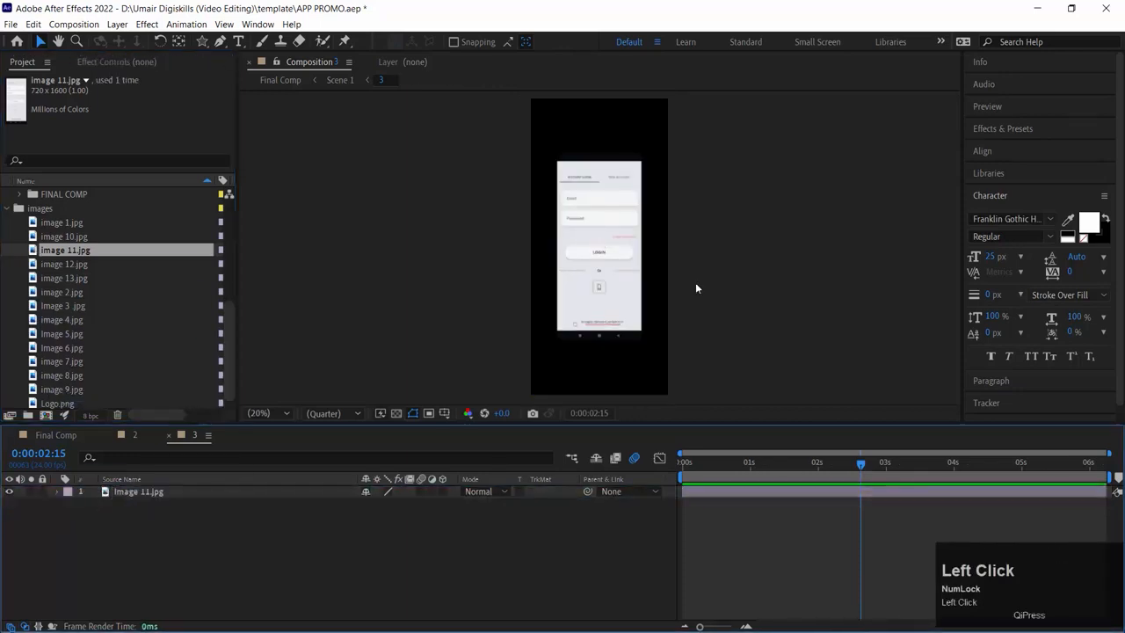
{"action": "left_click", "coordinate": [609, 285]}
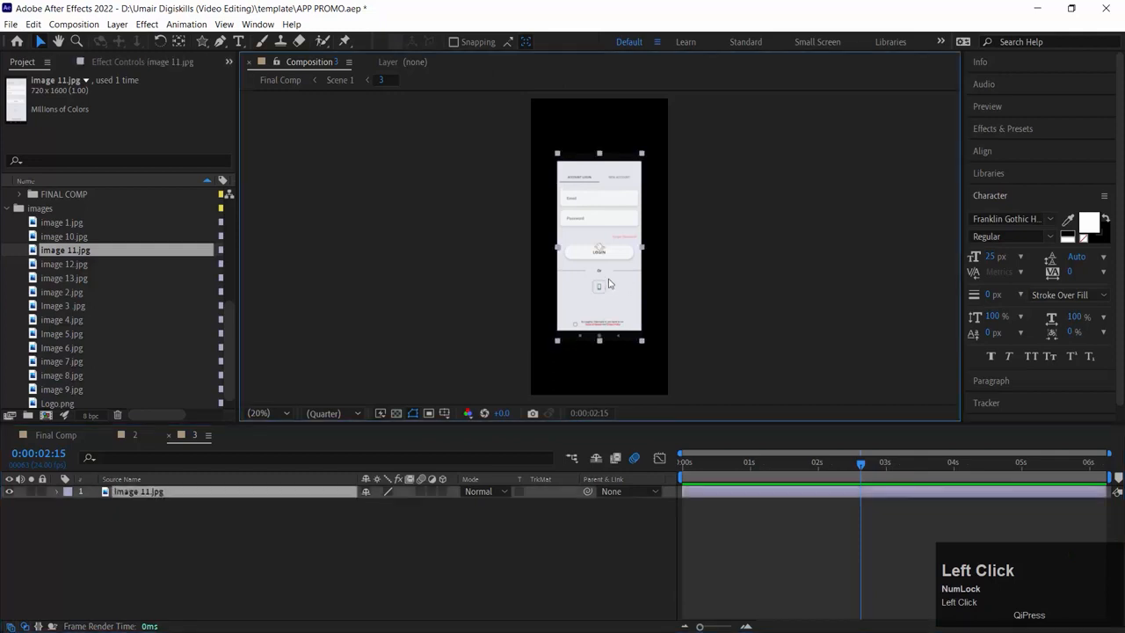
{"action": "key", "text": "ctrl+alt+f"}
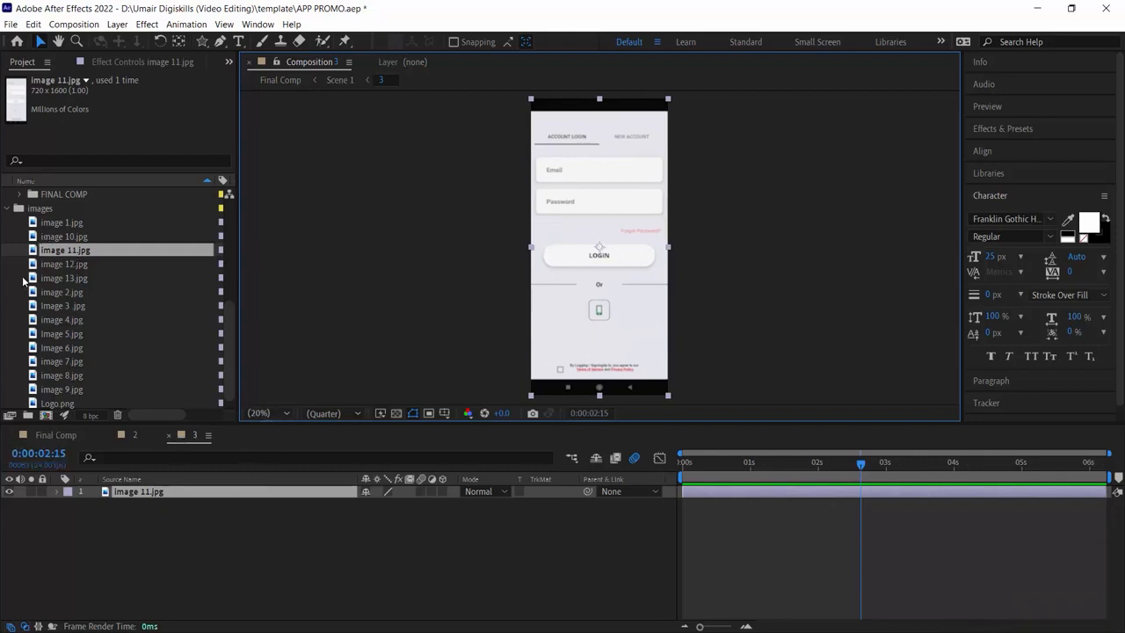
Step: Open composition 4 from the Scene 1 folder and add image 12.jpg from the images folder to it
{"action": "scroll", "coordinate": [25, 281], "scroll_direction": "up", "scroll_amount": 5}
{"action": "double_click", "coordinate": [77, 290]}
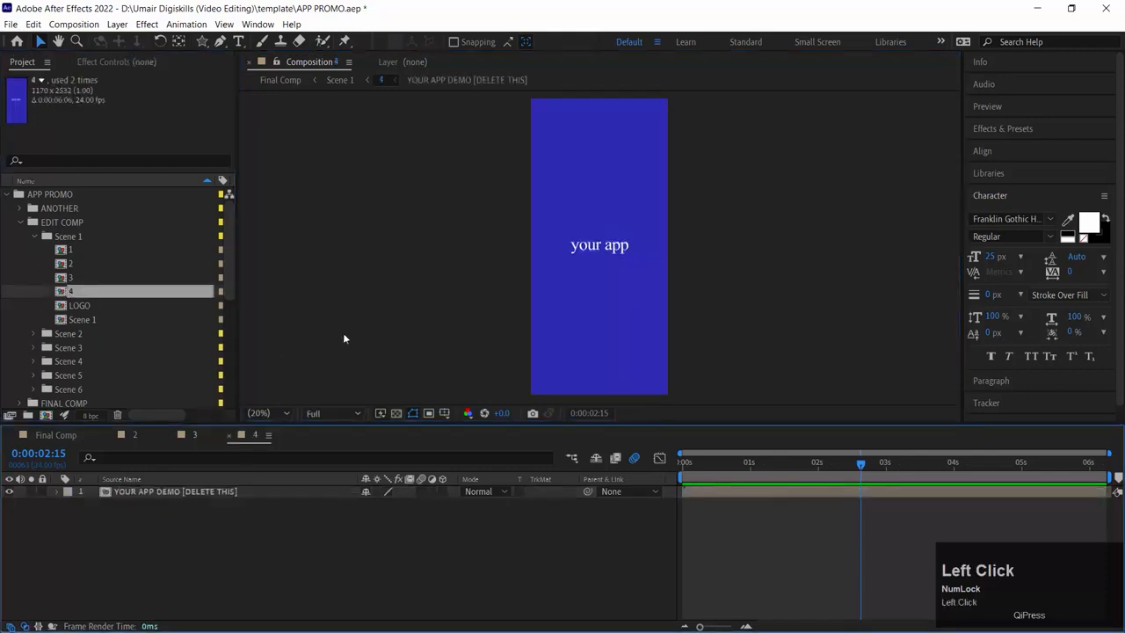
{"action": "scroll", "coordinate": [131, 334], "scroll_direction": "down", "scroll_amount": 6}
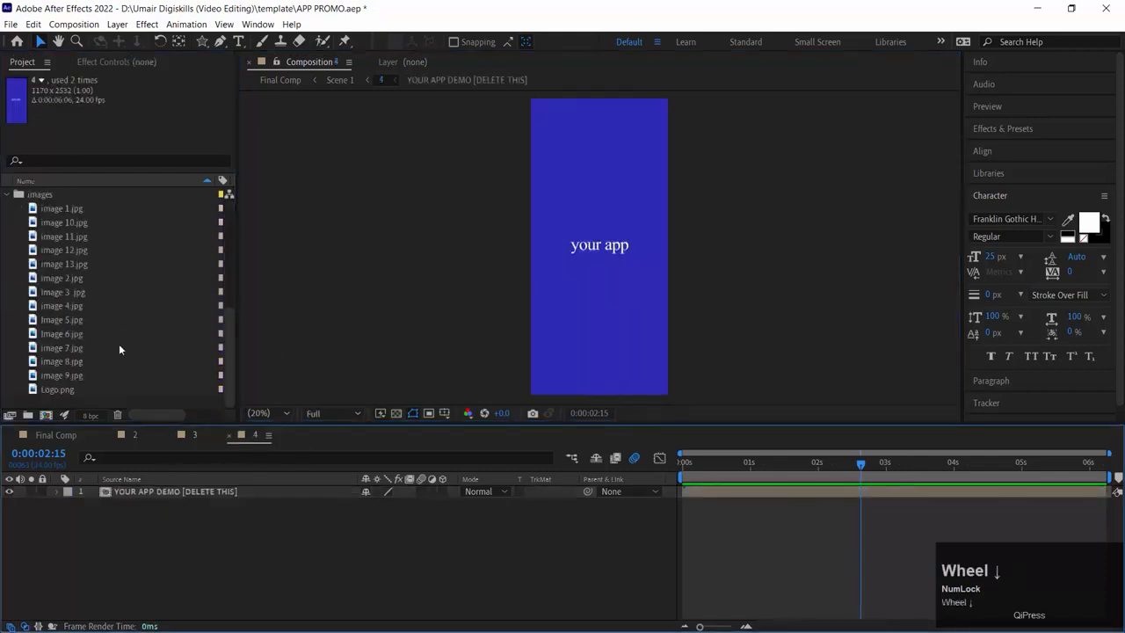
{"action": "left_click", "coordinate": [75, 248]}
{"action": "left_click", "coordinate": [77, 234]}
{"action": "left_click", "coordinate": [72, 249]}
{"action": "left_click_drag", "start_coordinate": [46, 249], "coordinate": [103, 567]}
Step: Delete the YOUR APP DEMO layer from composition 4 and fit image 12.jpg to the composition frame
{"action": "left_click_drag", "start_coordinate": [132, 492], "coordinate": [126, 503]}
{"action": "key", "text": "Delete"}
{"action": "left_click", "coordinate": [139, 493]}
{"action": "key", "text": "ctrl+alt+h"}
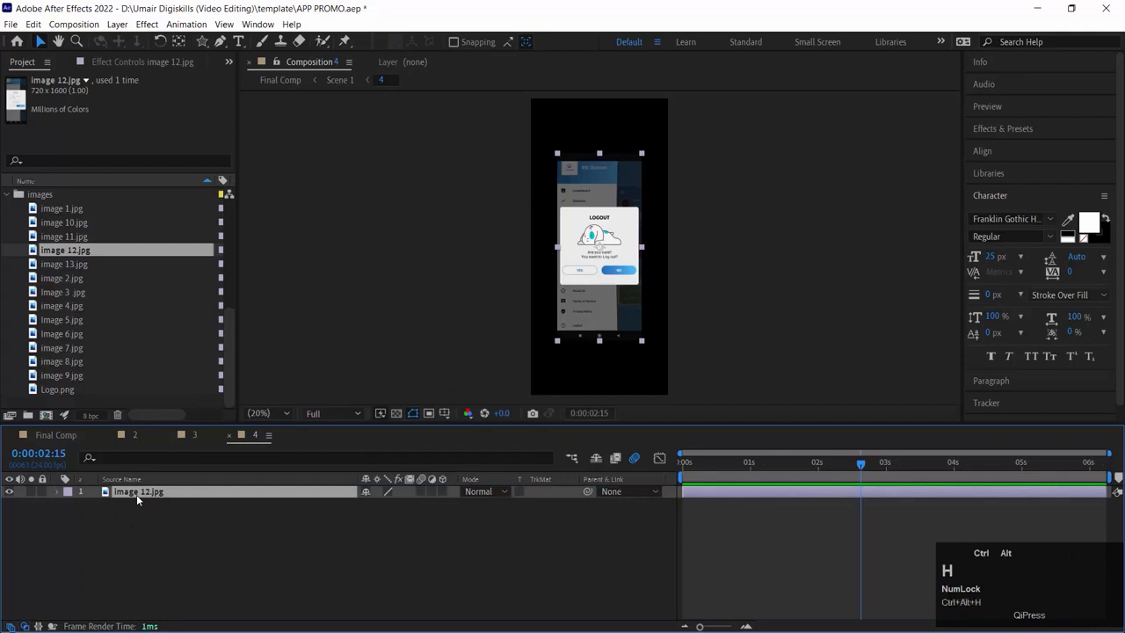
{"action": "key", "text": "ctrl+alt+f"}
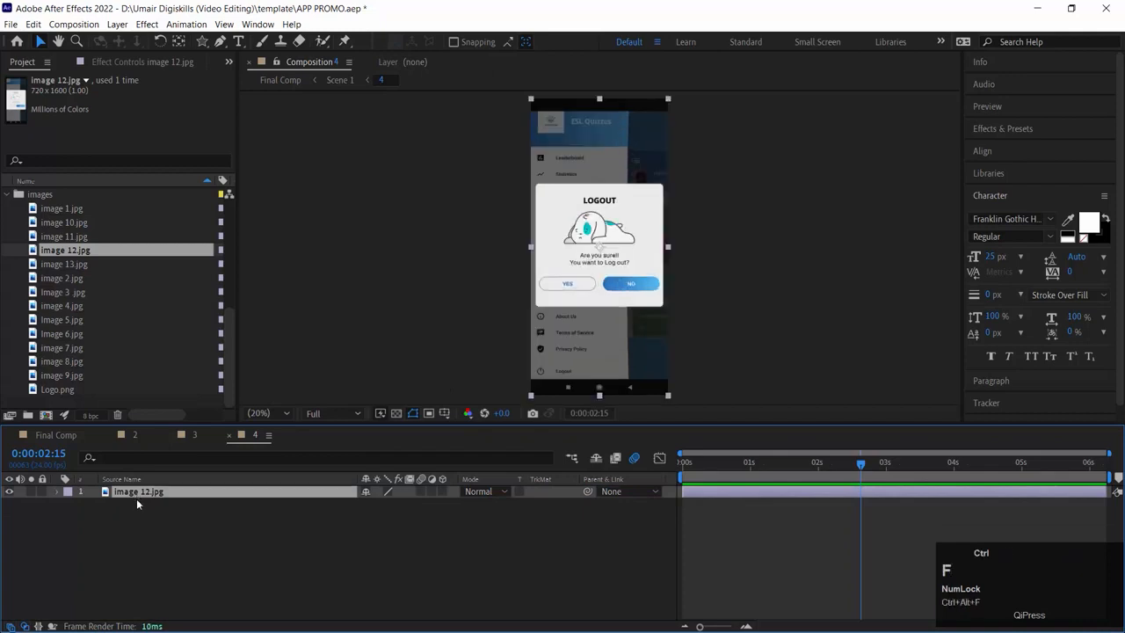
Step: Close compositions 4, 3 and 2, and scrub Final Comp to 0:00:02:22 to review all four phone screens
{"action": "left_click", "coordinate": [230, 436]}
{"action": "left_click", "coordinate": [170, 436]}
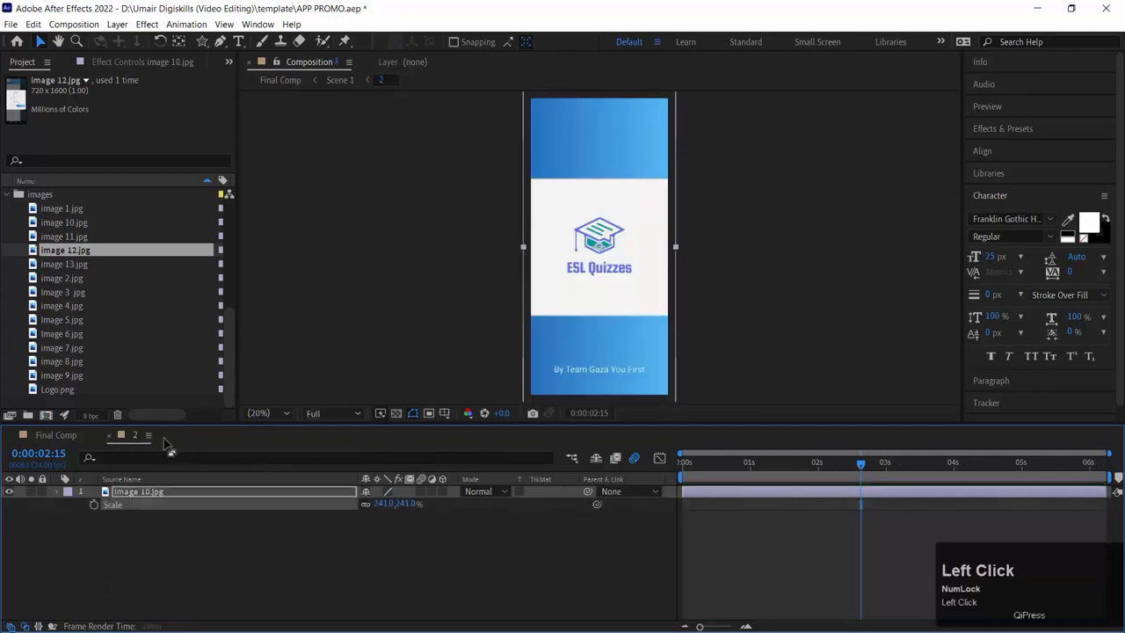
{"action": "left_click", "coordinate": [109, 436]}
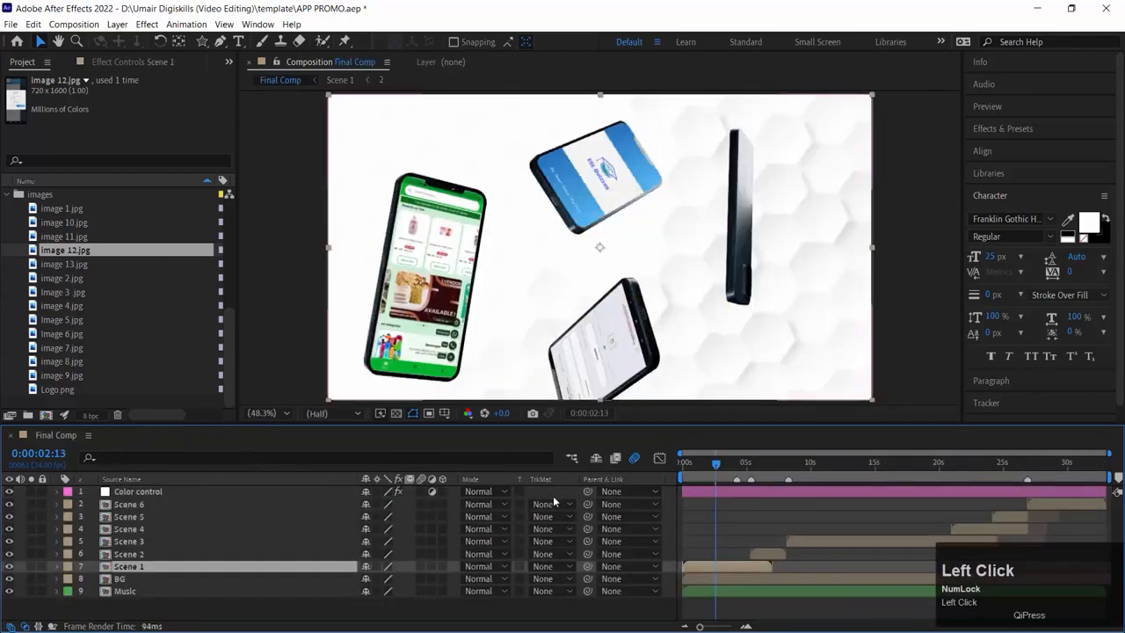
{"action": "mouse_move", "coordinate": [716, 464]}
{"action": "left_mouse_down"}
{"action": "mouse_move", "coordinate": [752, 464]}
{"action": "mouse_move", "coordinate": [698, 472]}
{"action": "mouse_move", "coordinate": [709, 464]}
{"action": "left_mouse_up"}
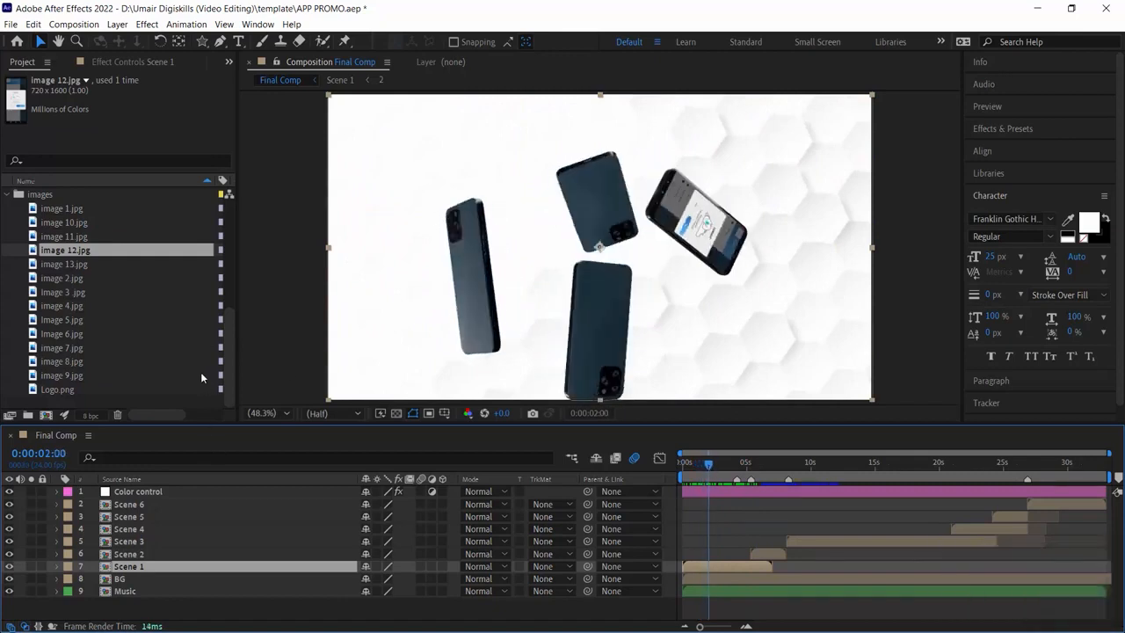
{"action": "left_click_drag", "start_coordinate": [691, 461], "coordinate": [720, 459]}
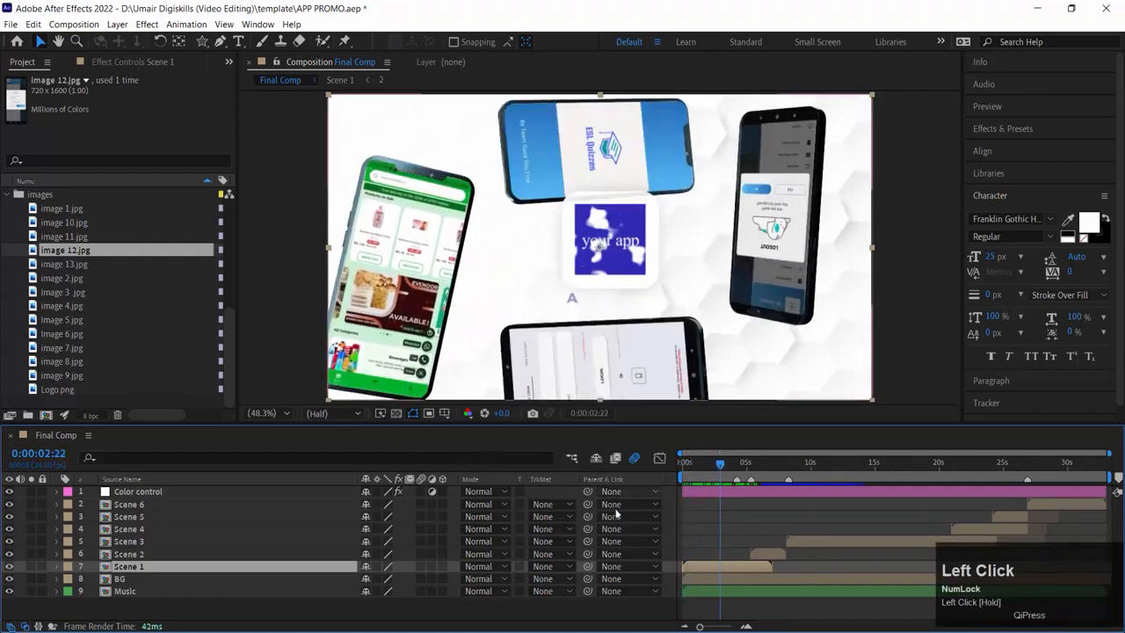
Step: Open the LOGO composition from the Scene 1 folder and add Logo.png from the images folder above the demo layer
{"action": "left_click", "coordinate": [745, 461]}
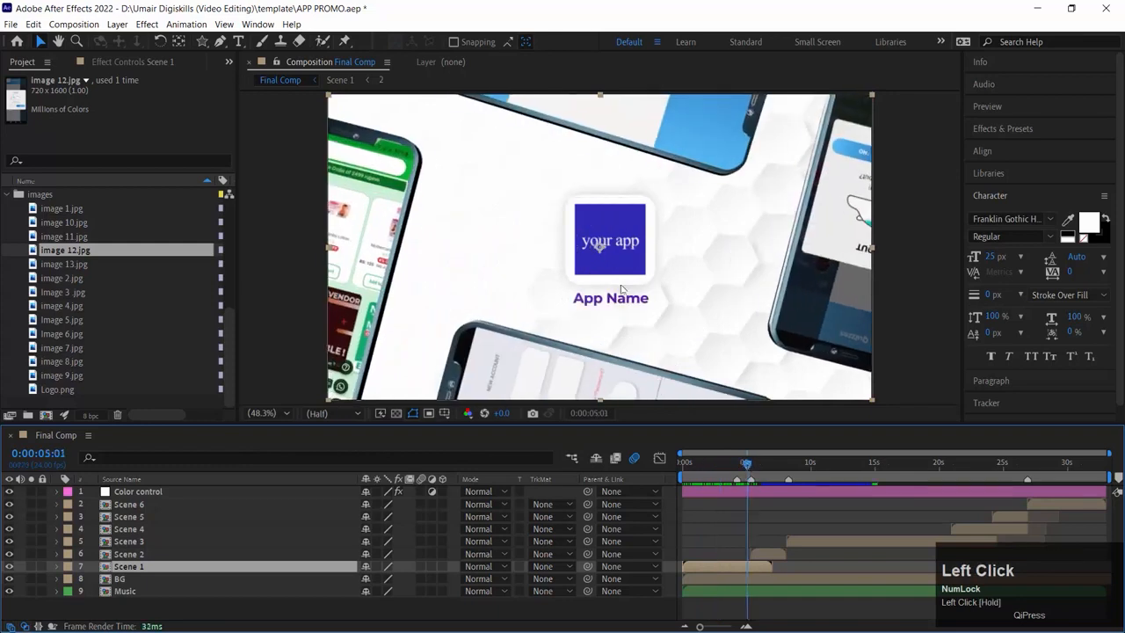
{"action": "scroll", "coordinate": [83, 295], "scroll_direction": "up", "scroll_amount": 5}
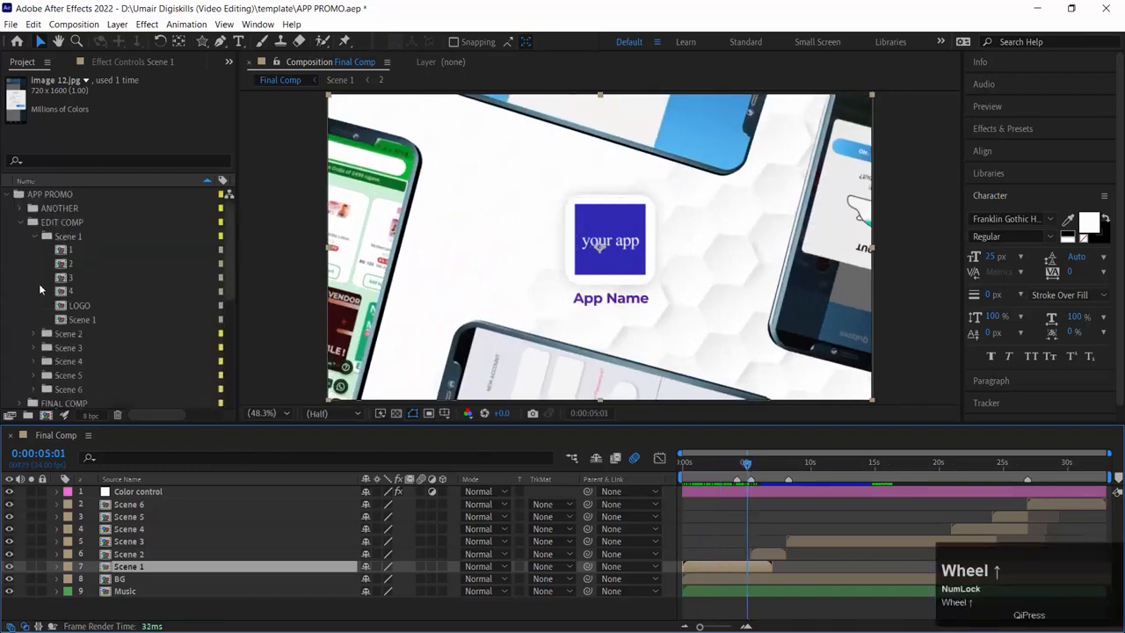
{"action": "left_click", "coordinate": [78, 306]}
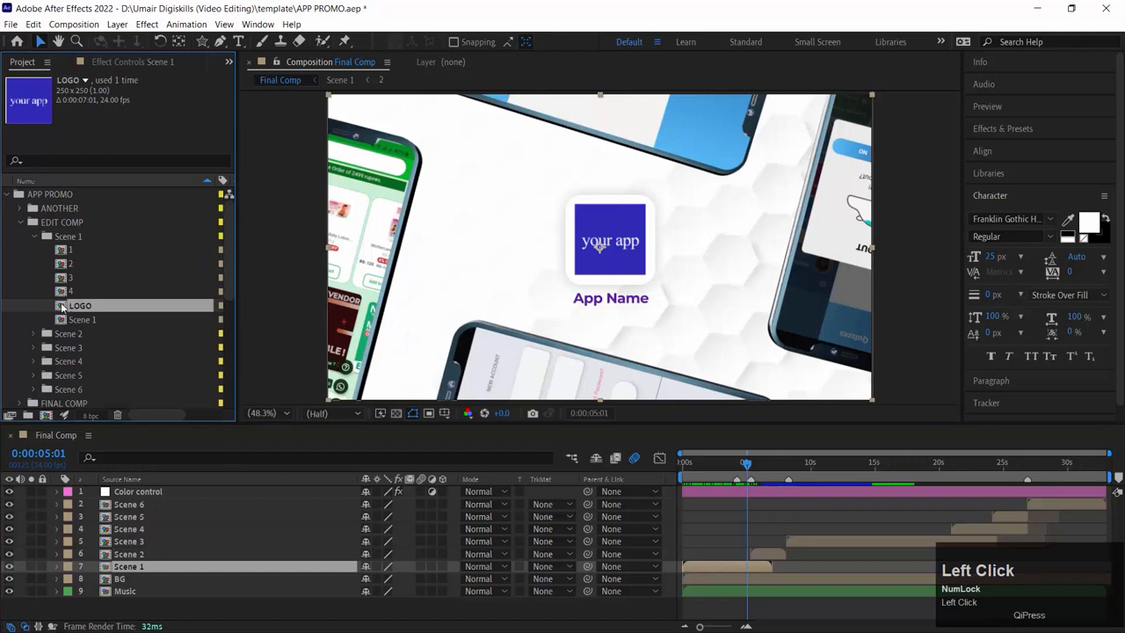
{"action": "double_click", "coordinate": [62, 306]}
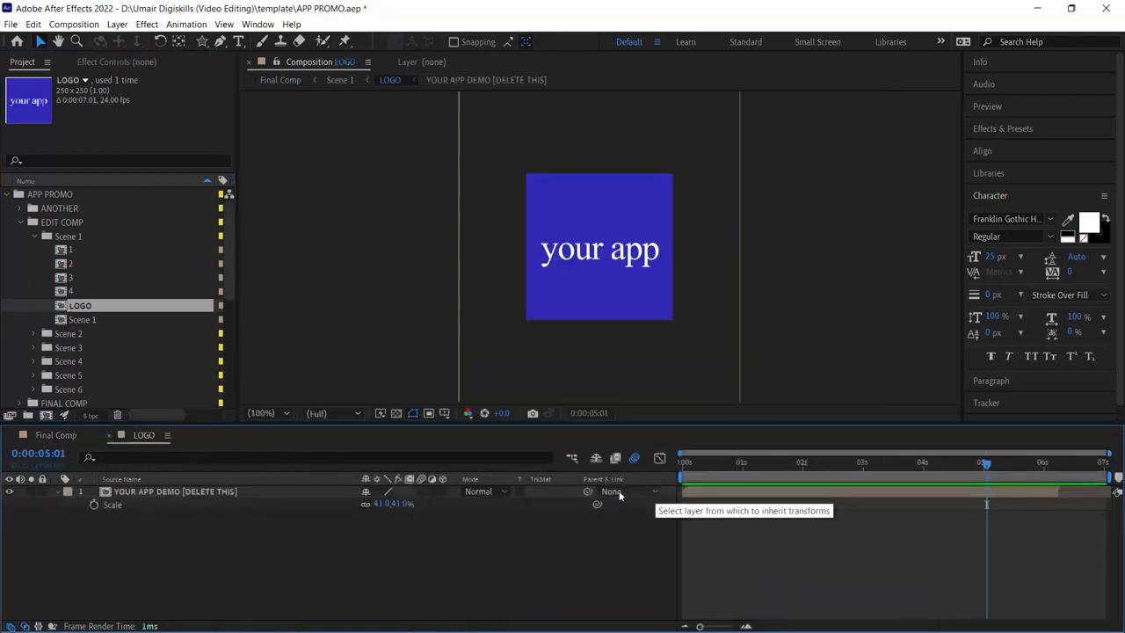
{"action": "scroll", "coordinate": [75, 272], "scroll_direction": "down", "scroll_amount": 10}
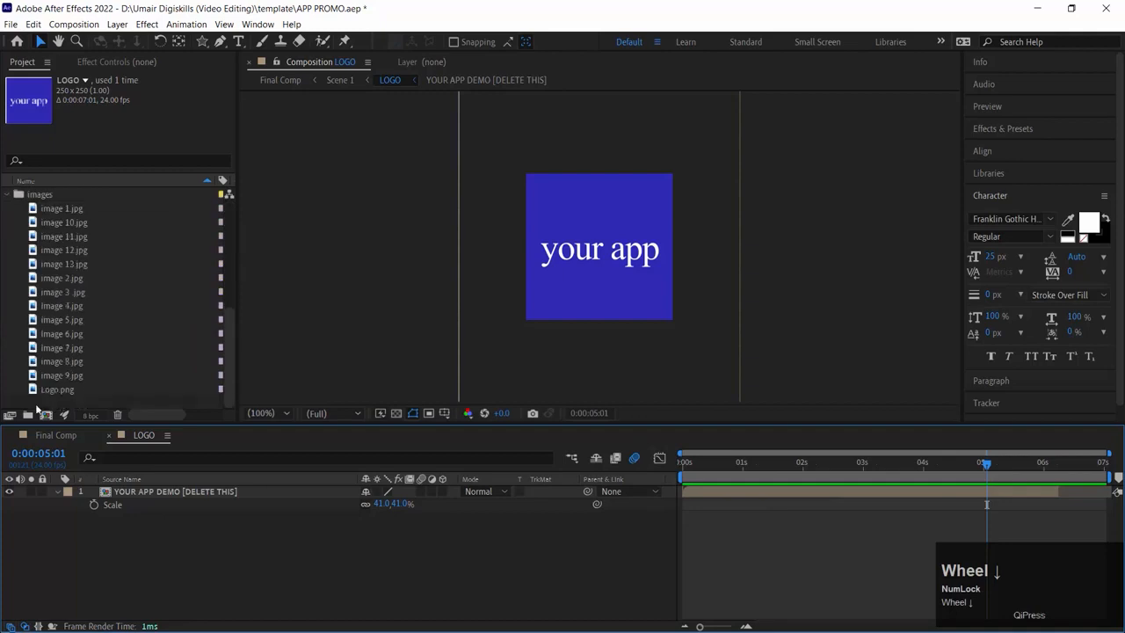
{"action": "left_click_drag", "start_coordinate": [32, 390], "coordinate": [93, 496]}
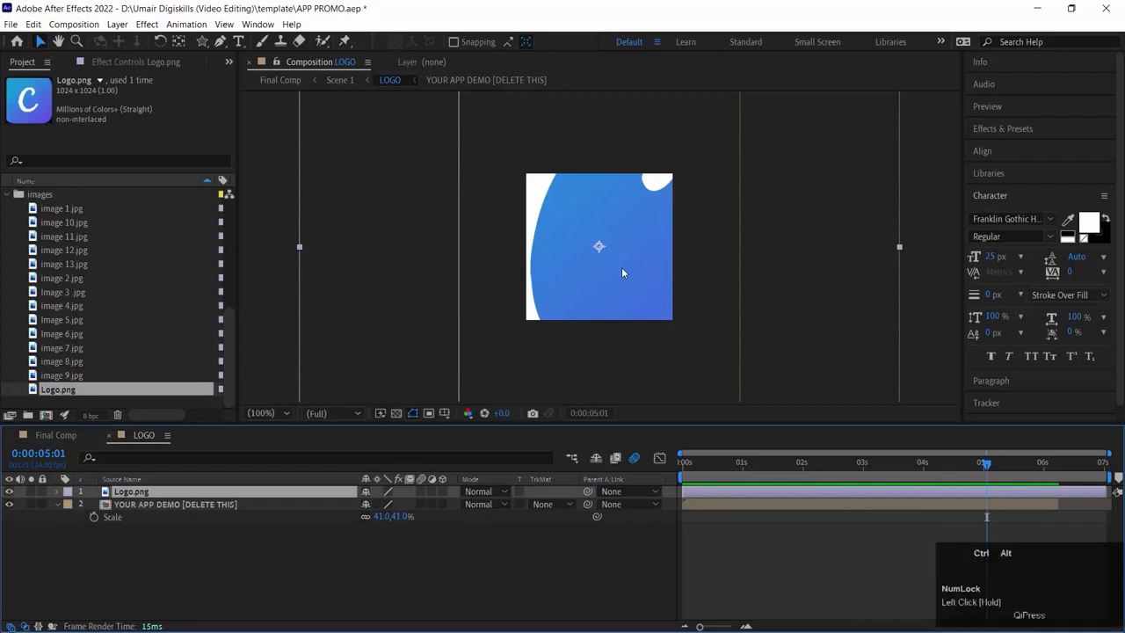
{"action": "key", "text": "ctrl+alt+f"}
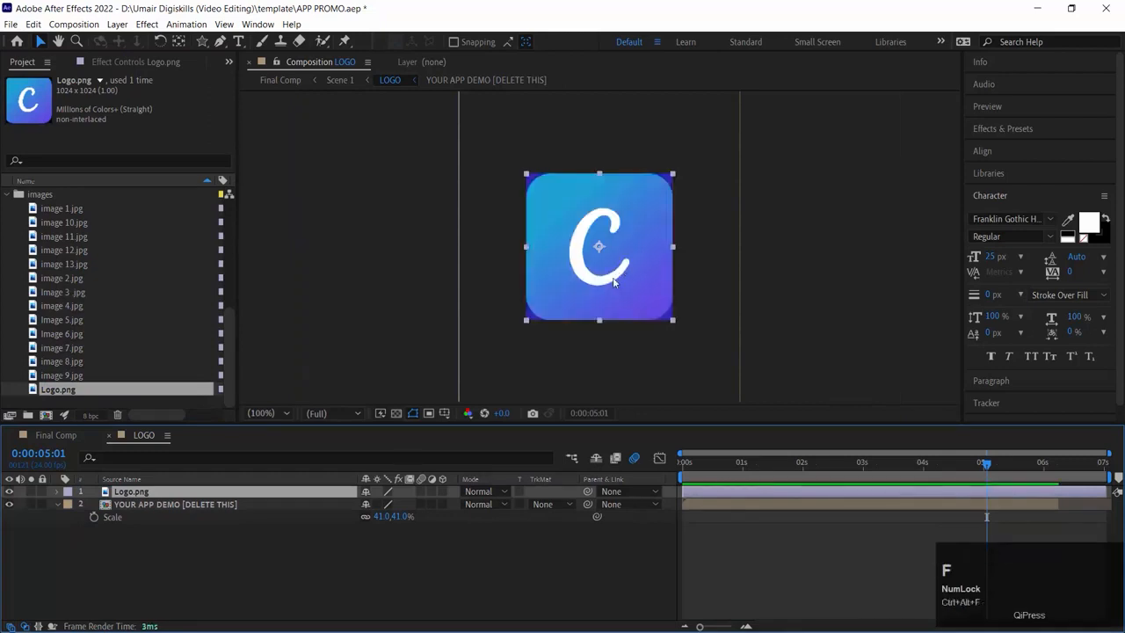
{"action": "key", "text": "ctrl+z"}
{"action": "key", "text": "s"}
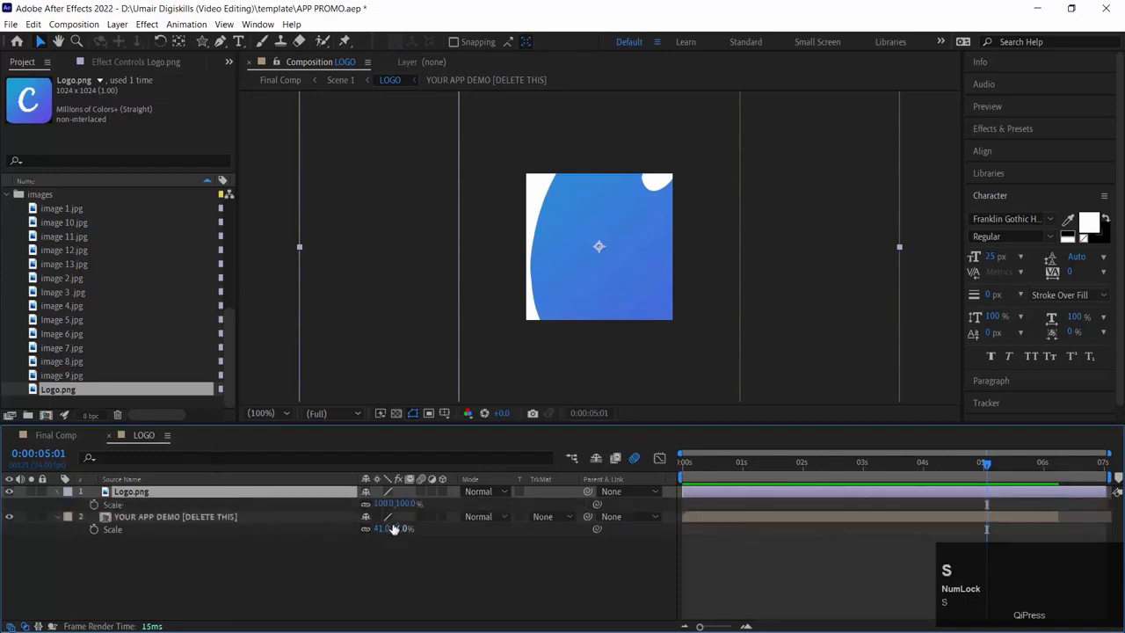
{"action": "left_click_drag", "start_coordinate": [385, 505], "coordinate": [327, 502]}
Step: Fit Logo.png to the LOGO composition frame and delete the YOUR APP DEMO layer
{"action": "key", "text": "ctrl+alt+f"}
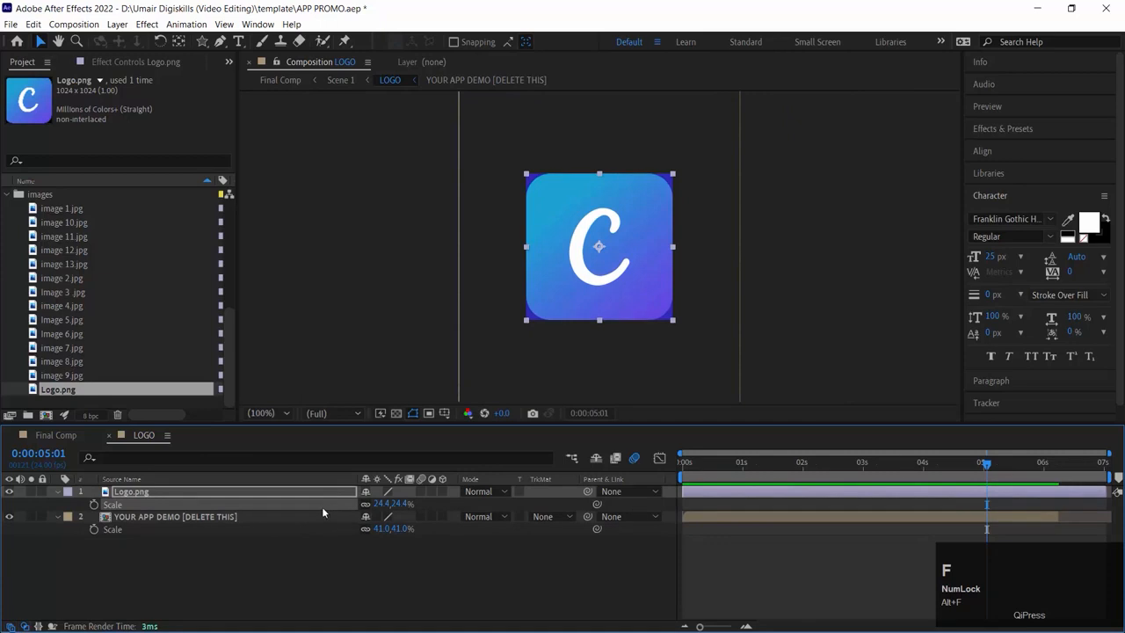
{"action": "left_click", "coordinate": [155, 519]}
{"action": "key", "text": "Delete"}
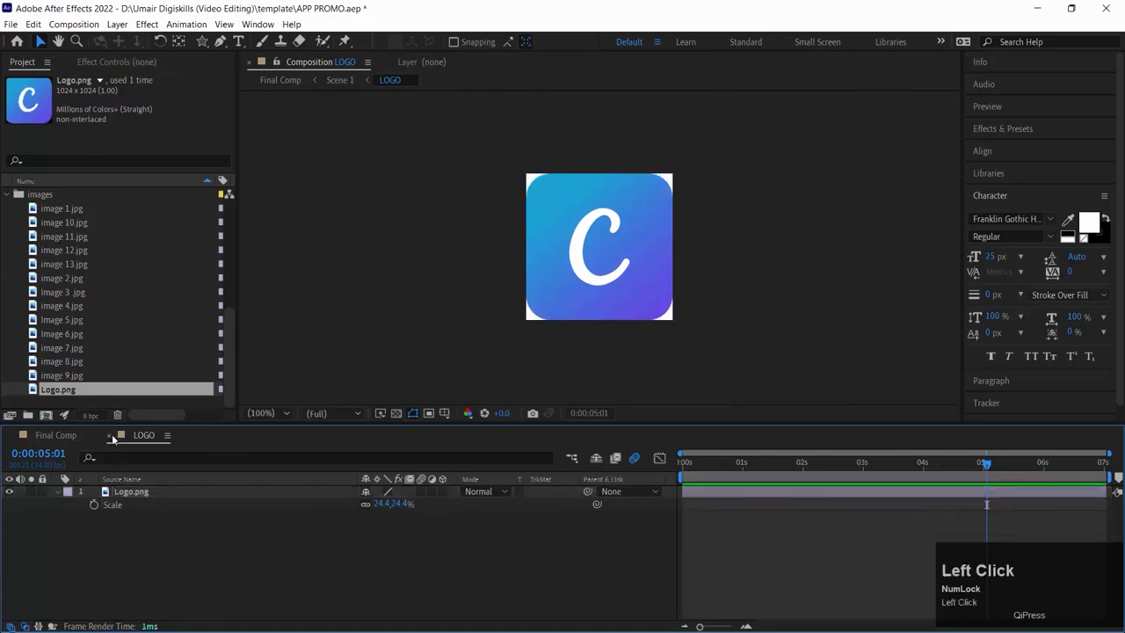
Step: Close the LOGO composition and scrub Final Comp from the start to 0:00:03:16 to review the logo reveal
{"action": "left_click", "coordinate": [109, 436]}
{"action": "left_click_drag", "start_coordinate": [746, 464], "coordinate": [684, 463]}
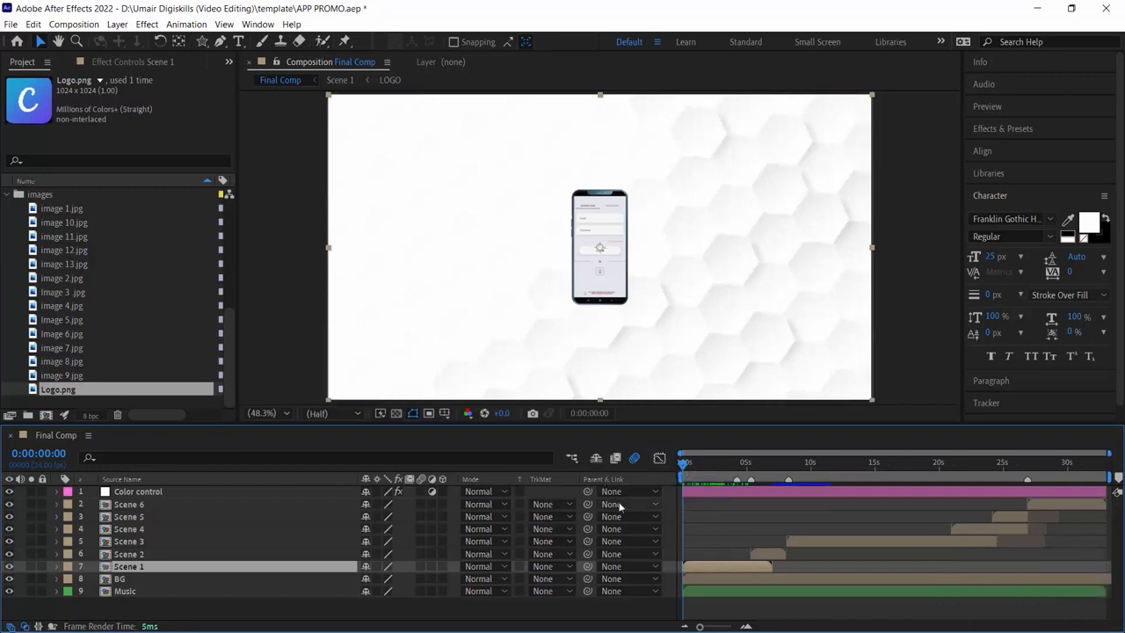
{"action": "left_click", "coordinate": [691, 463]}
{"action": "left_click_drag", "start_coordinate": [699, 466], "coordinate": [730, 452]}
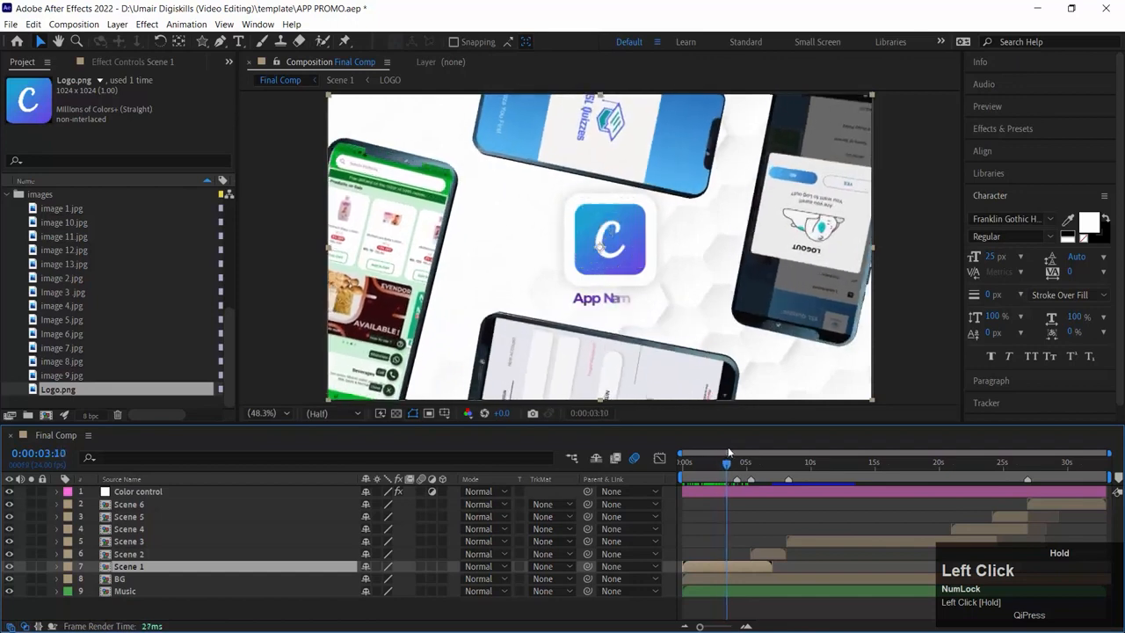
Step: Open the Scene 1 composition from the Scene 1 folder inside EDIT COMP
{"action": "scroll", "coordinate": [163, 270], "scroll_direction": "up", "scroll_amount": 10}
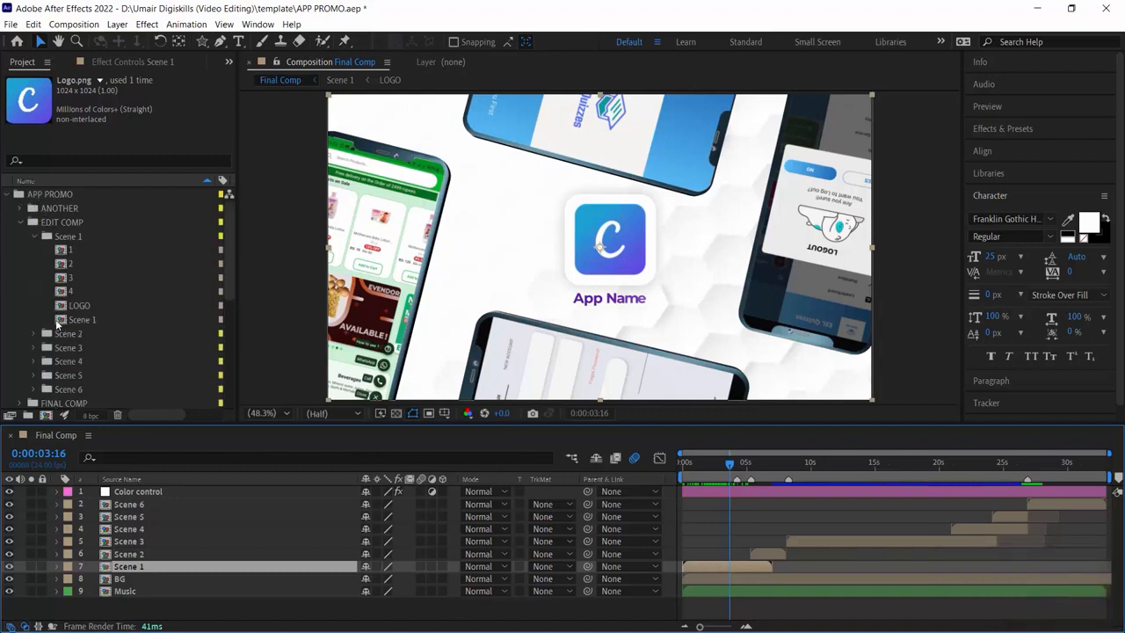
{"action": "left_click", "coordinate": [81, 320]}
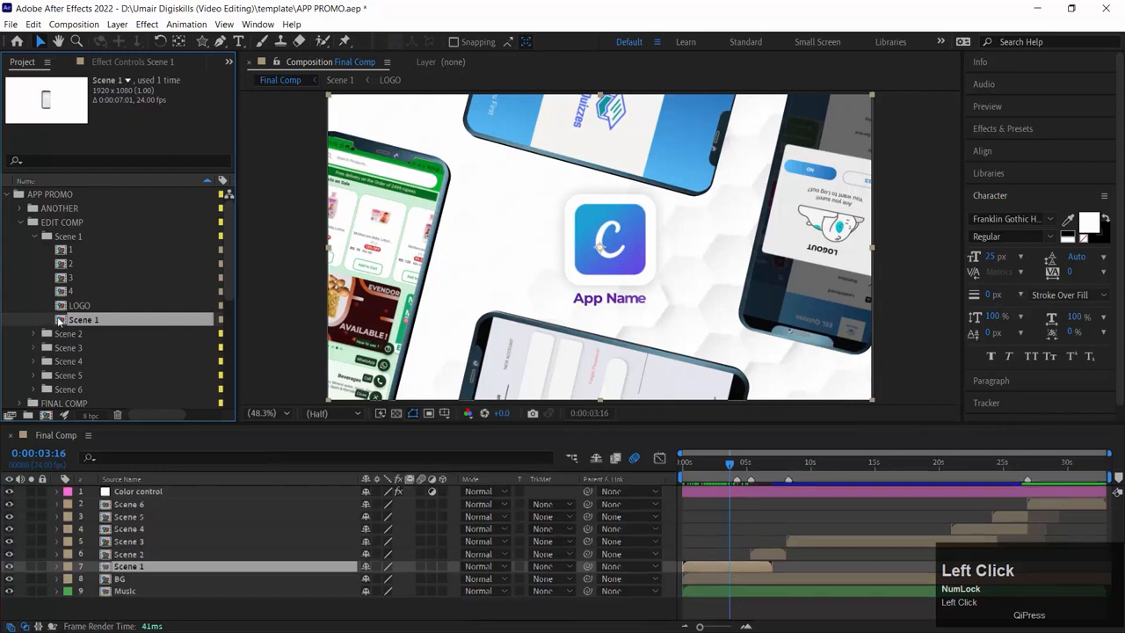
{"action": "double_click", "coordinate": [57, 321]}
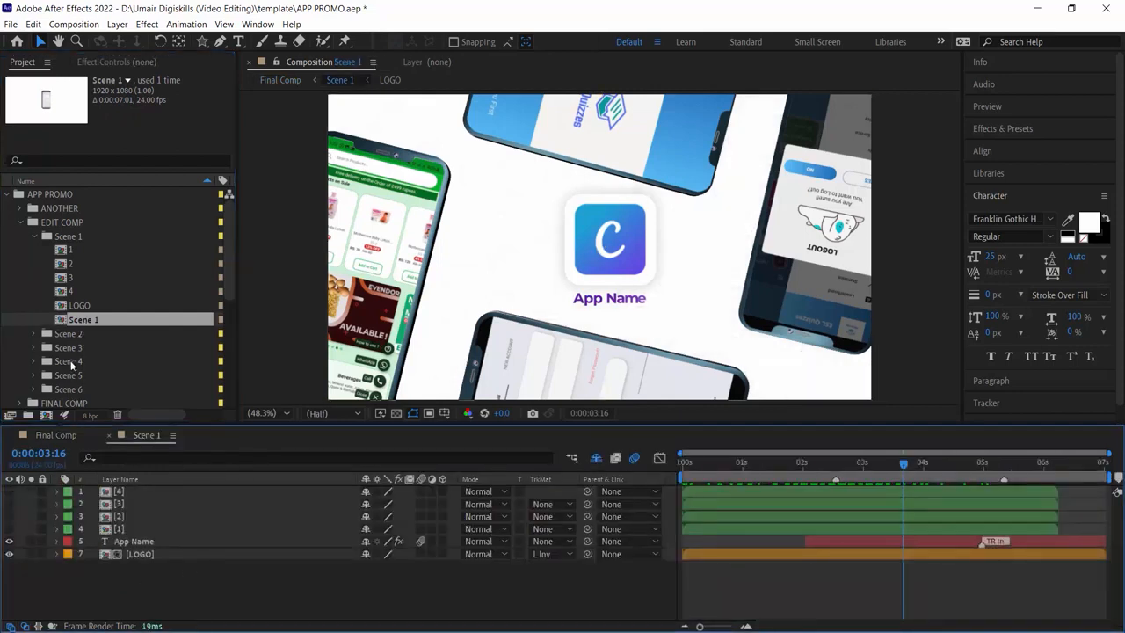
Step: Replace the App Name text beneath the logo with "E-Store" in the Scene 1 composition
{"action": "left_click", "coordinate": [129, 542]}
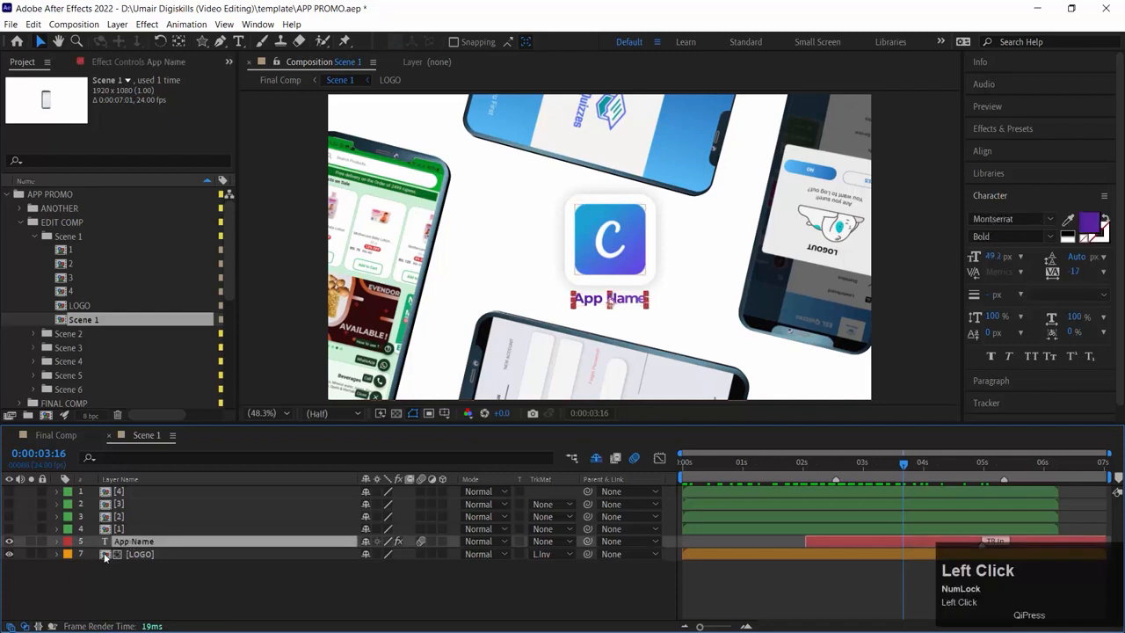
{"action": "left_click", "coordinate": [11, 545]}
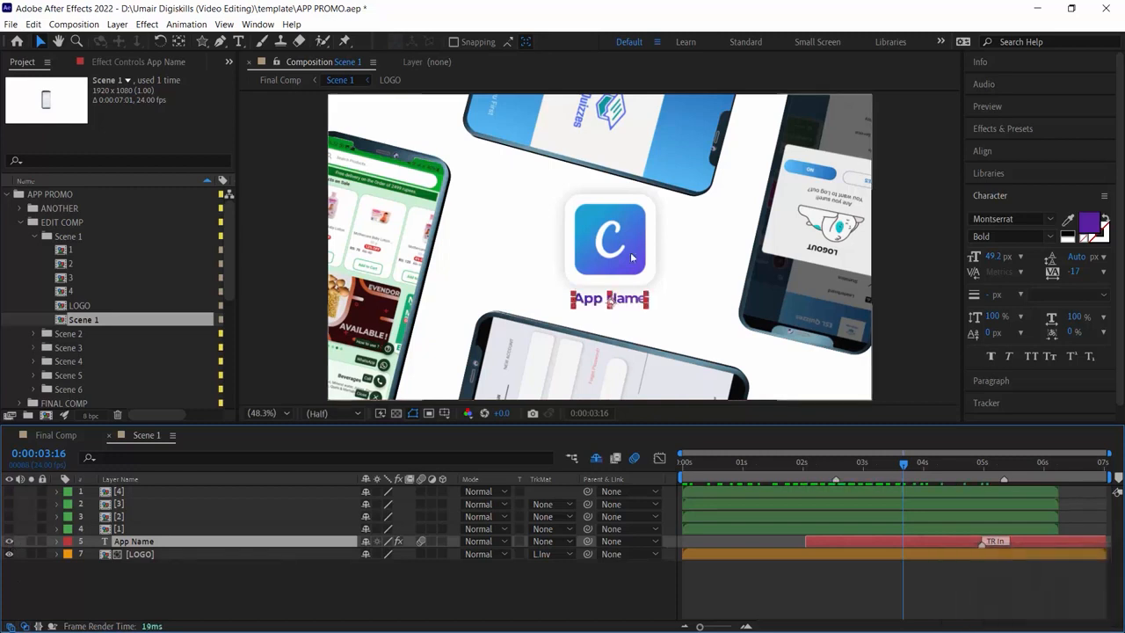
{"action": "scroll", "coordinate": [619, 306], "scroll_direction": "up", "scroll_amount": 3}
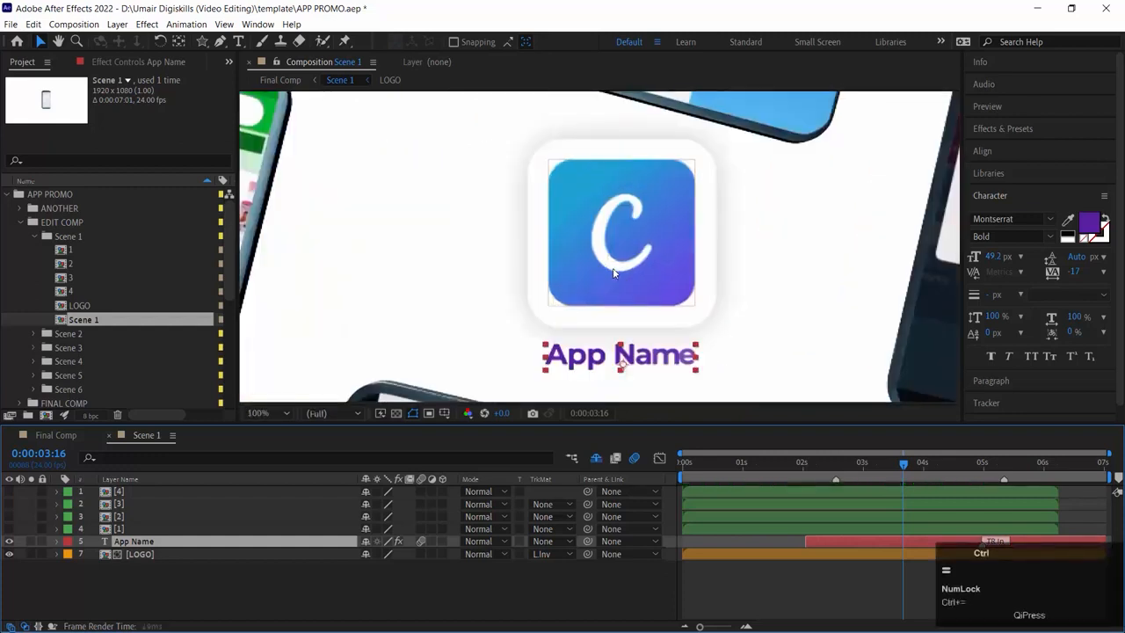
{"action": "left_click_drag", "start_coordinate": [656, 309], "coordinate": [627, 236]}
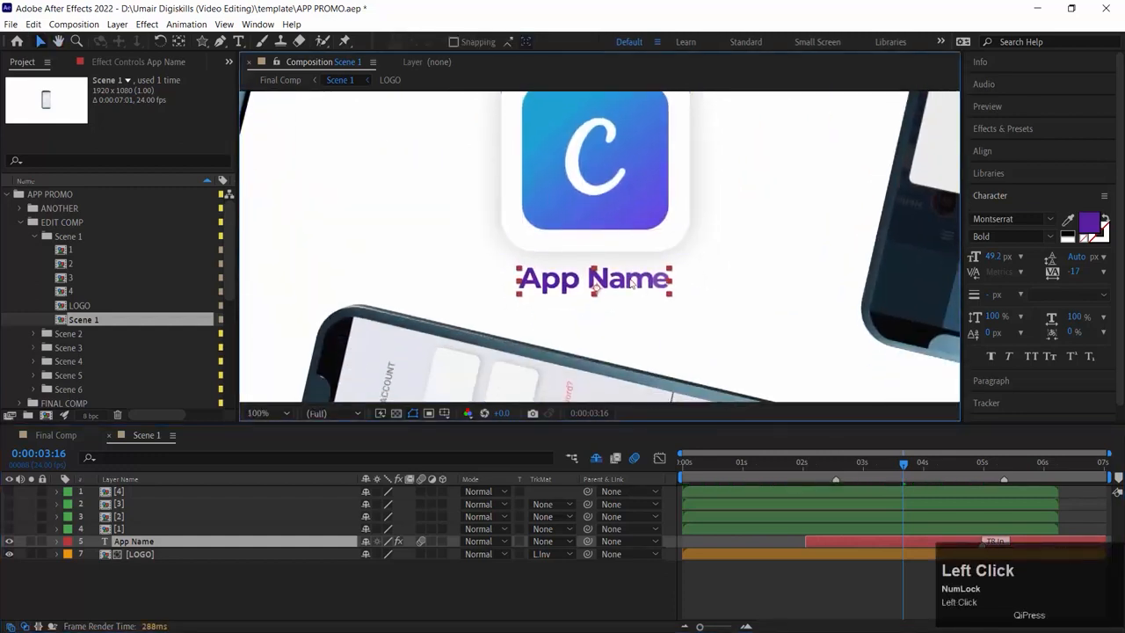
{"action": "double_click", "coordinate": [635, 286]}
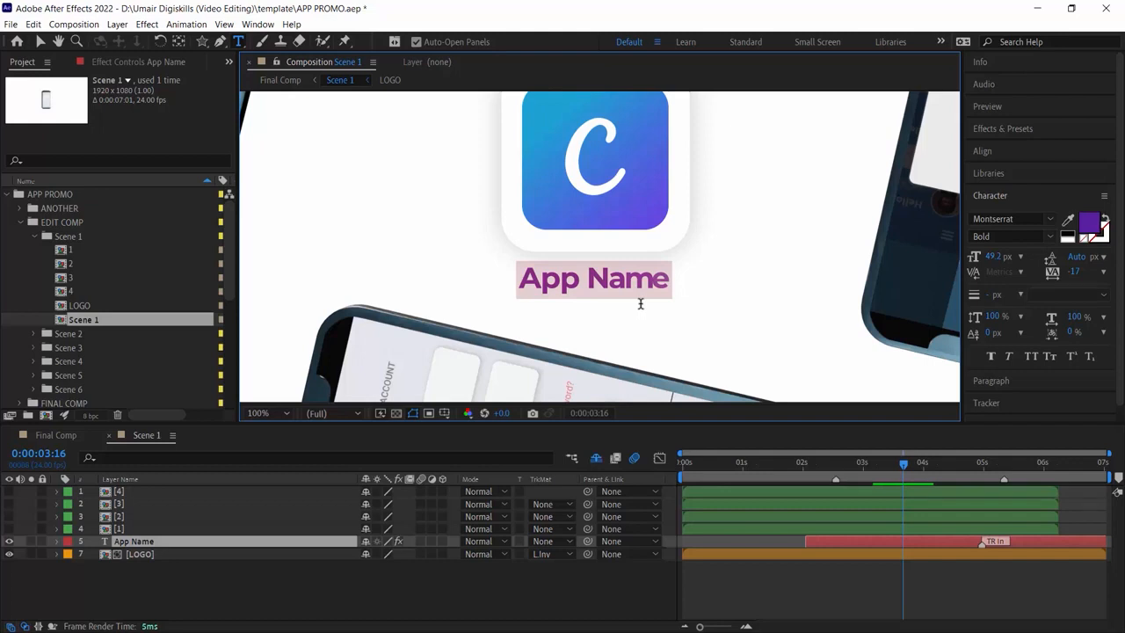
{"action": "type", "text": "E"}
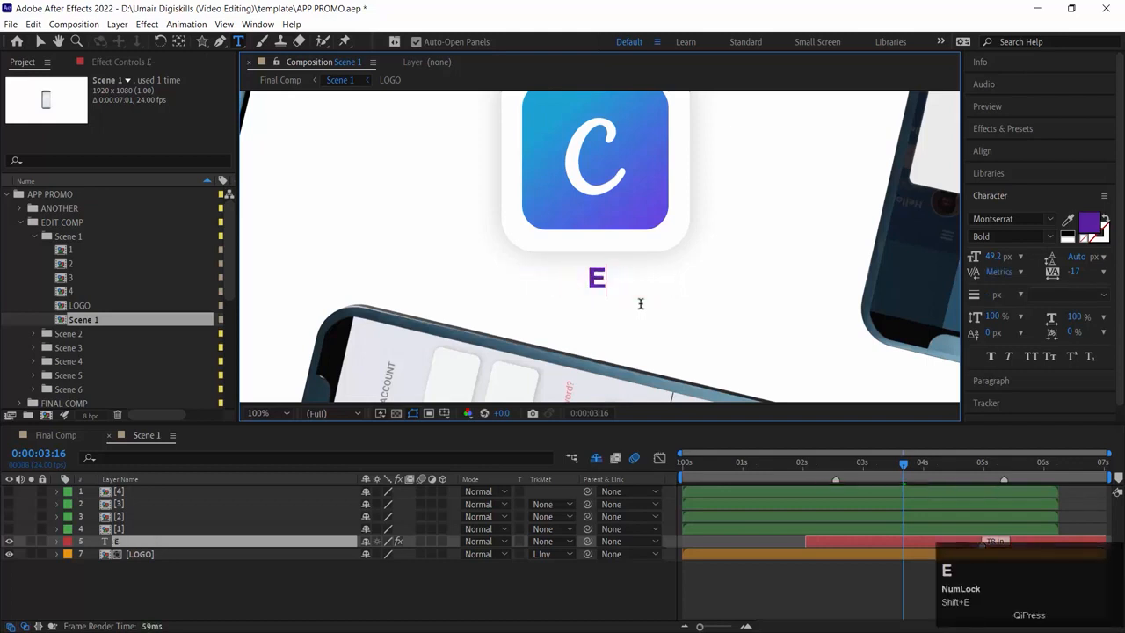
{"action": "type", "text": "-Store"}
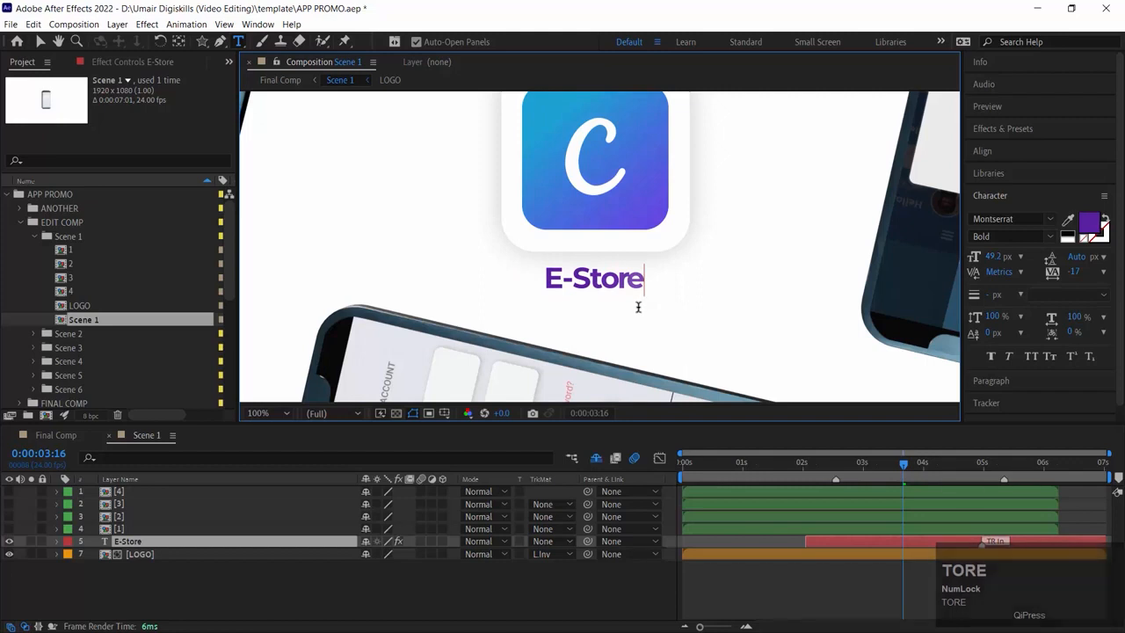
{"action": "left_click", "coordinate": [279, 414]}
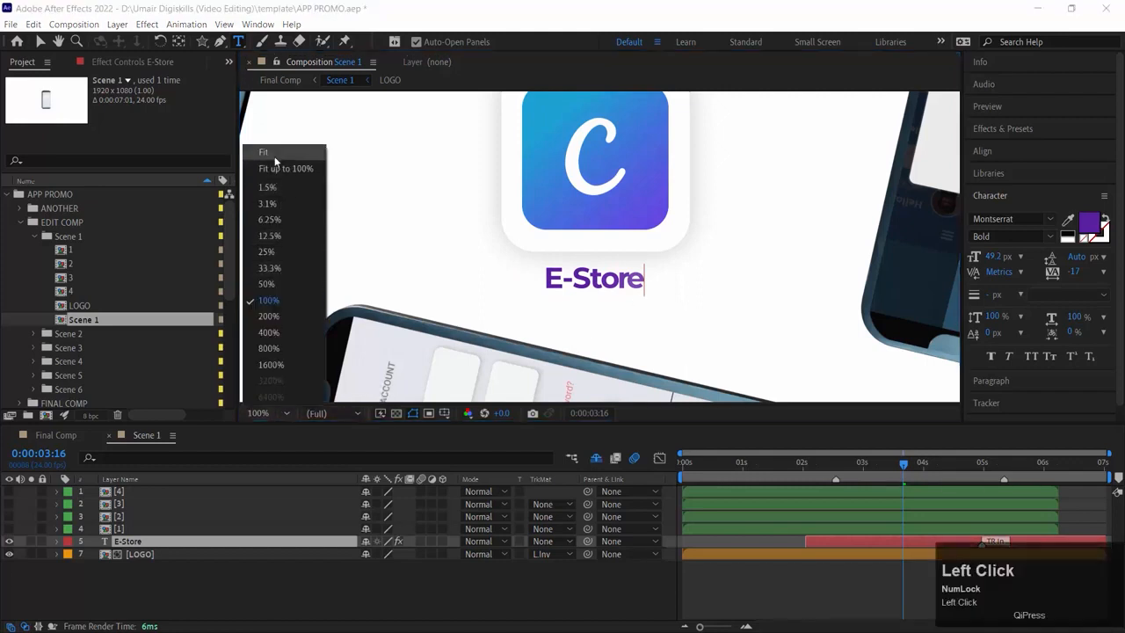
{"action": "left_click", "coordinate": [299, 152]}
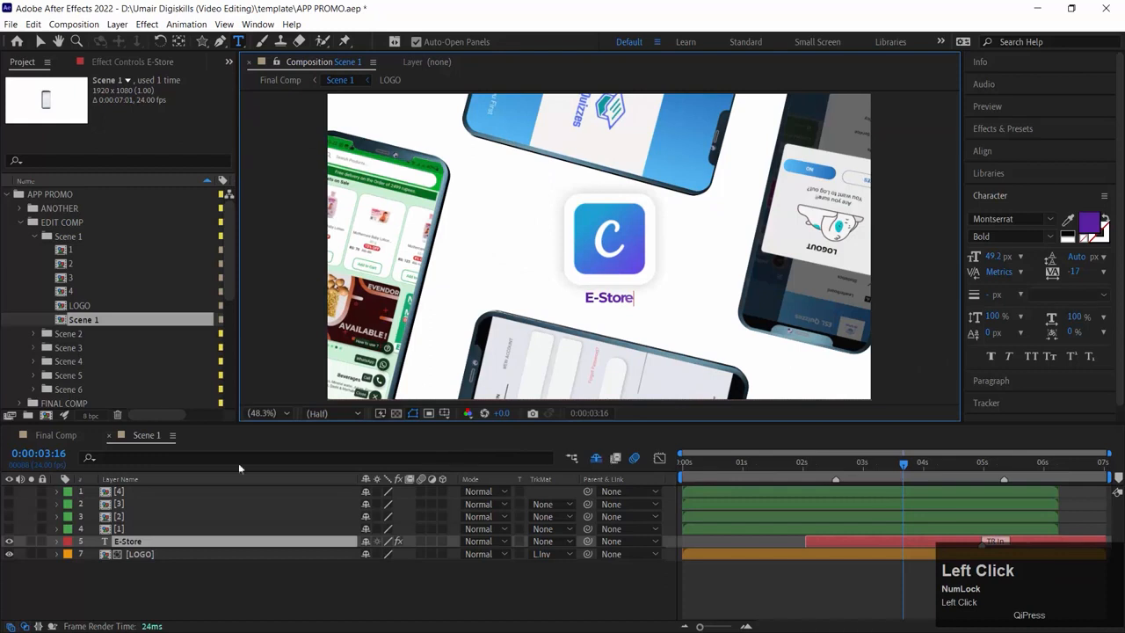
Step: Close the Scene 1 composition and play Final Comp from the beginning to check the logo and app name animation
{"action": "left_click", "coordinate": [110, 436]}
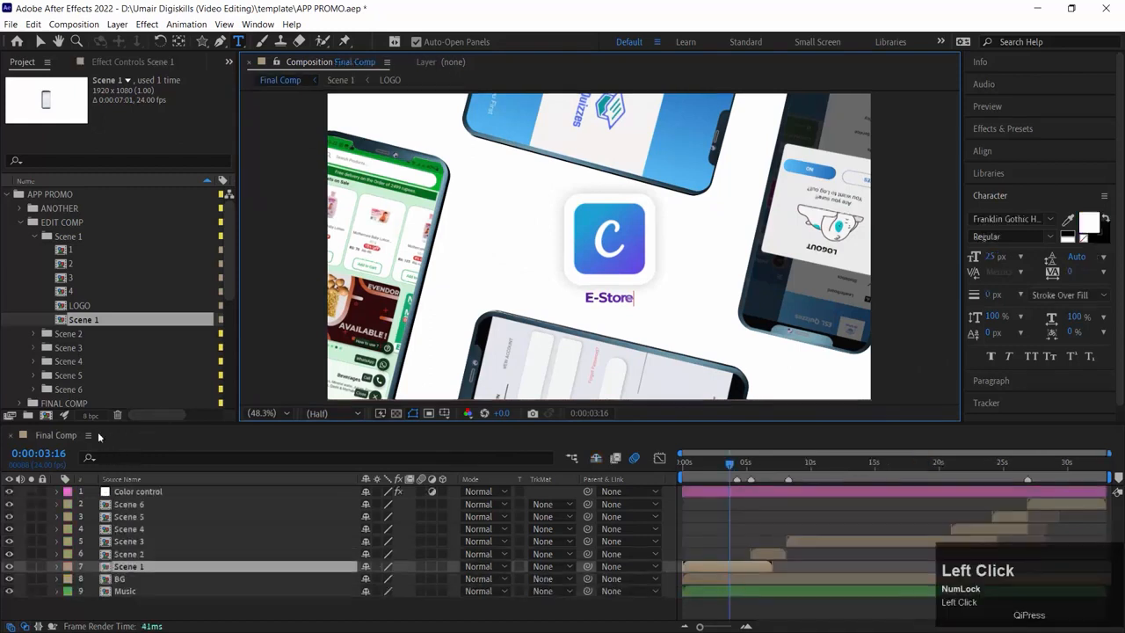
{"action": "left_click_drag", "start_coordinate": [726, 463], "coordinate": [680, 464]}
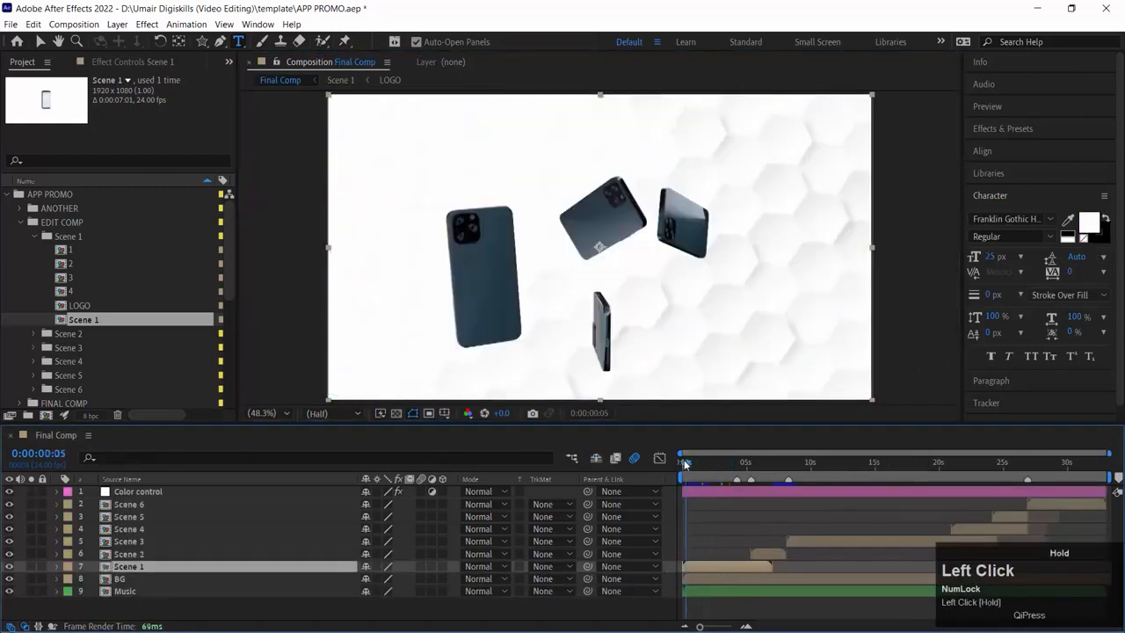
{"action": "key", "text": "space"}
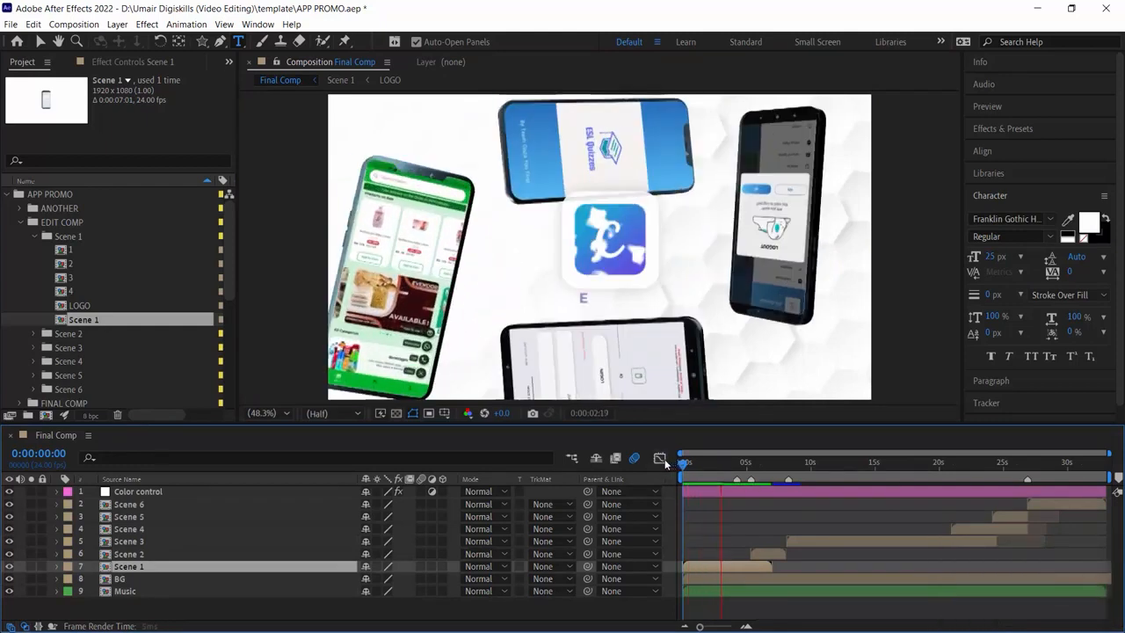
{"action": "key", "text": "space"}
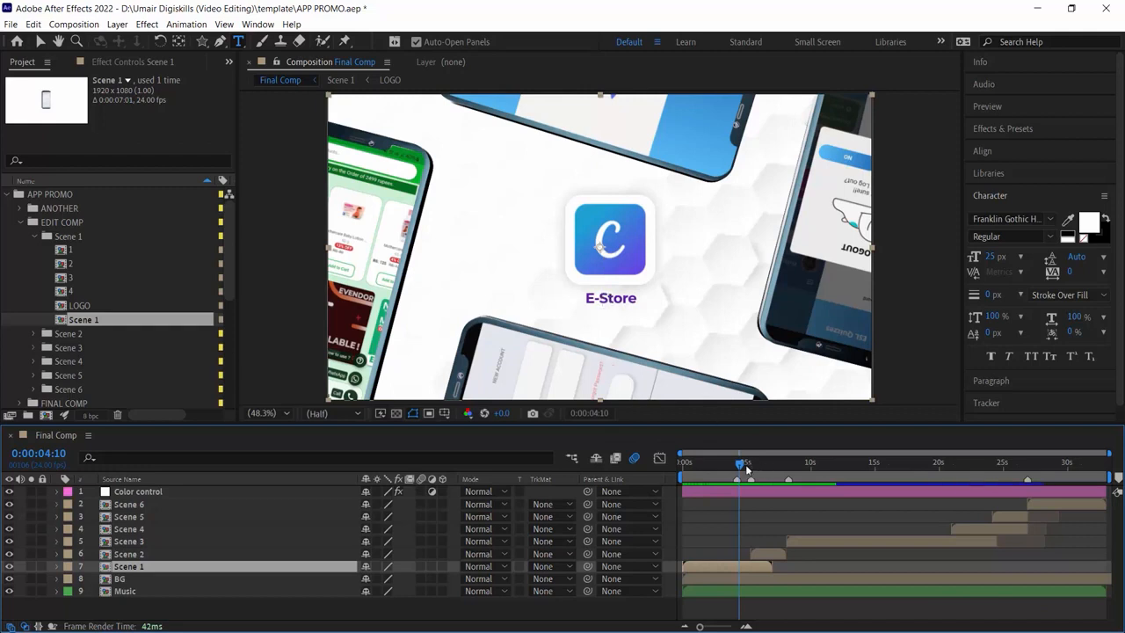
Step: Play Final Comp from 0:00:04:00 to 0:00:07:08 to review the transition into Scene 2
{"action": "left_click_drag", "start_coordinate": [740, 466], "coordinate": [749, 467]}
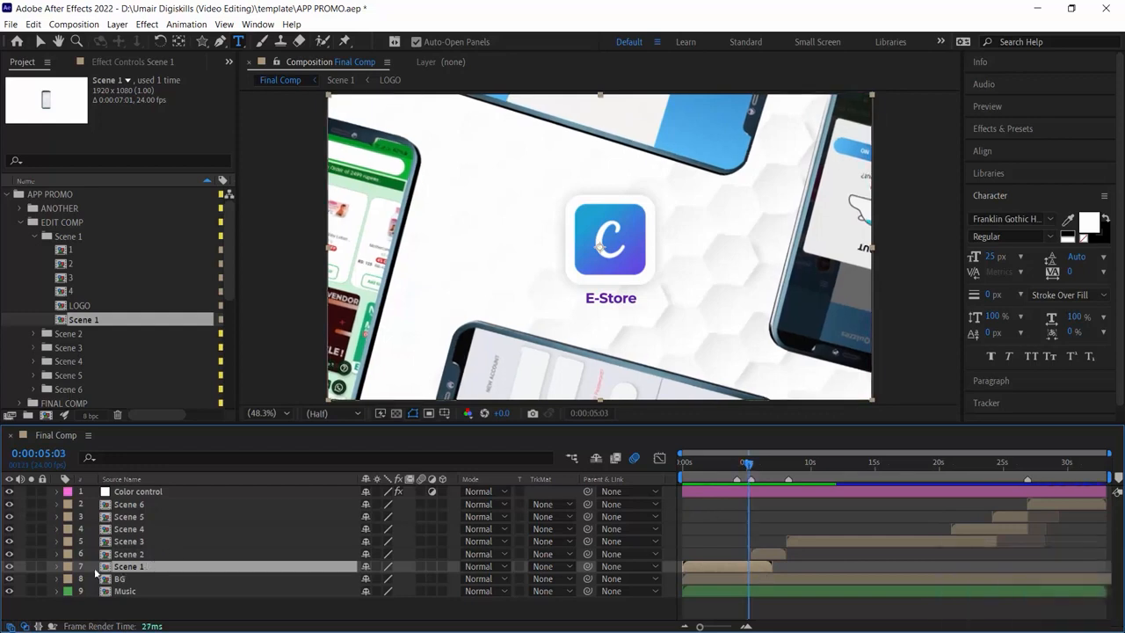
{"action": "left_click_drag", "start_coordinate": [751, 464], "coordinate": [728, 475]}
{"action": "key", "text": "space"}
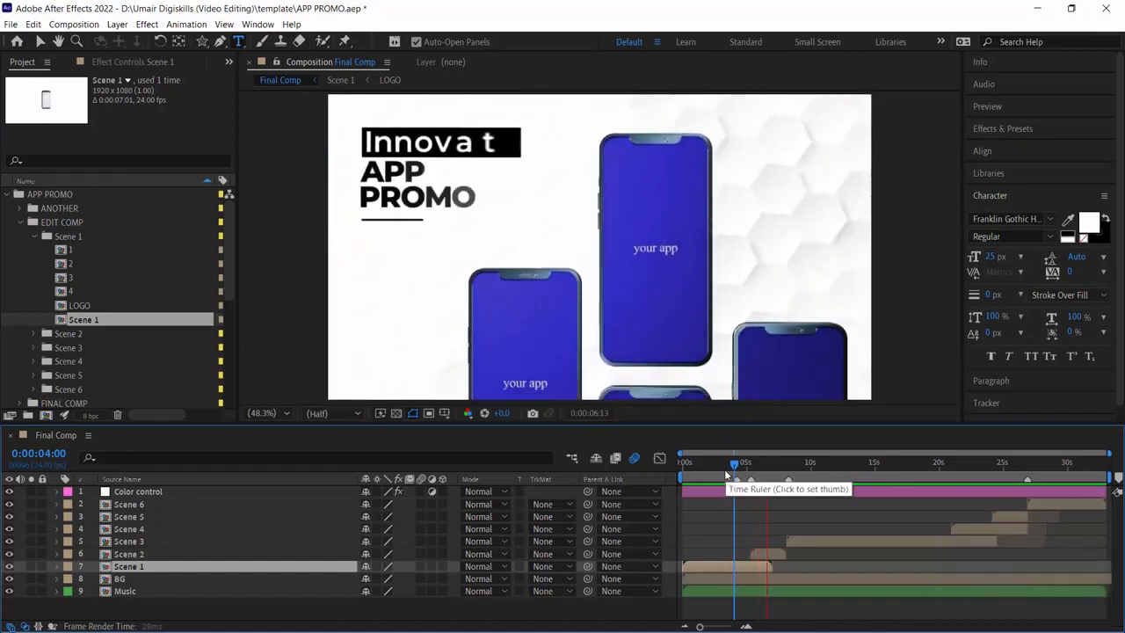
{"action": "key", "text": "space"}
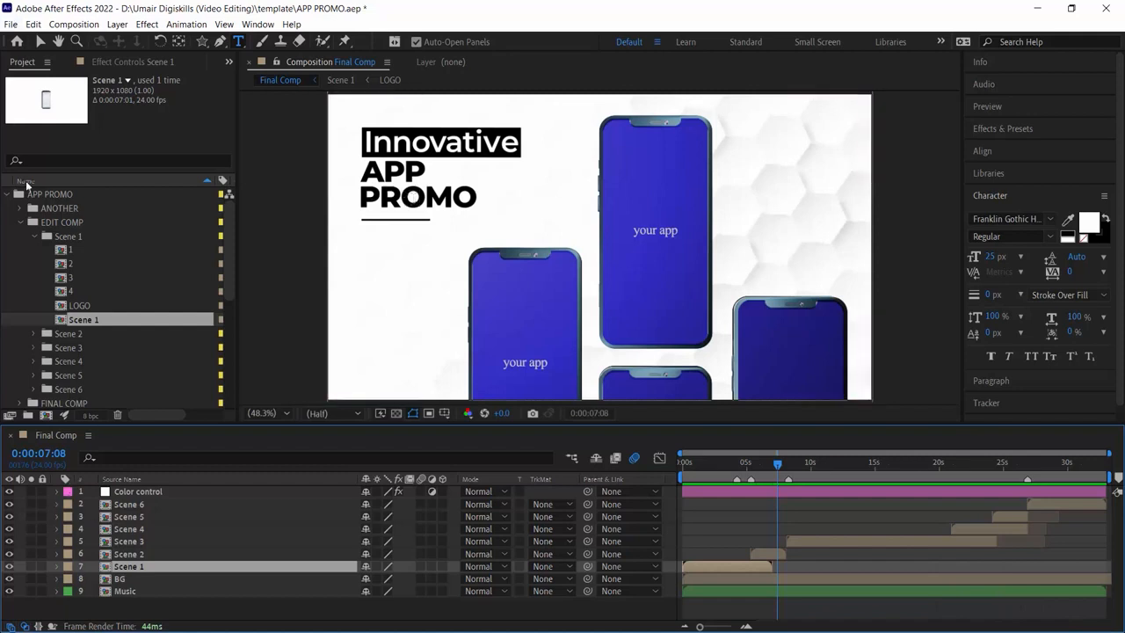
Step: Open the 2_1 composition from the Scene 2 folder inside EDIT COMP
{"action": "left_click", "coordinate": [33, 237]}
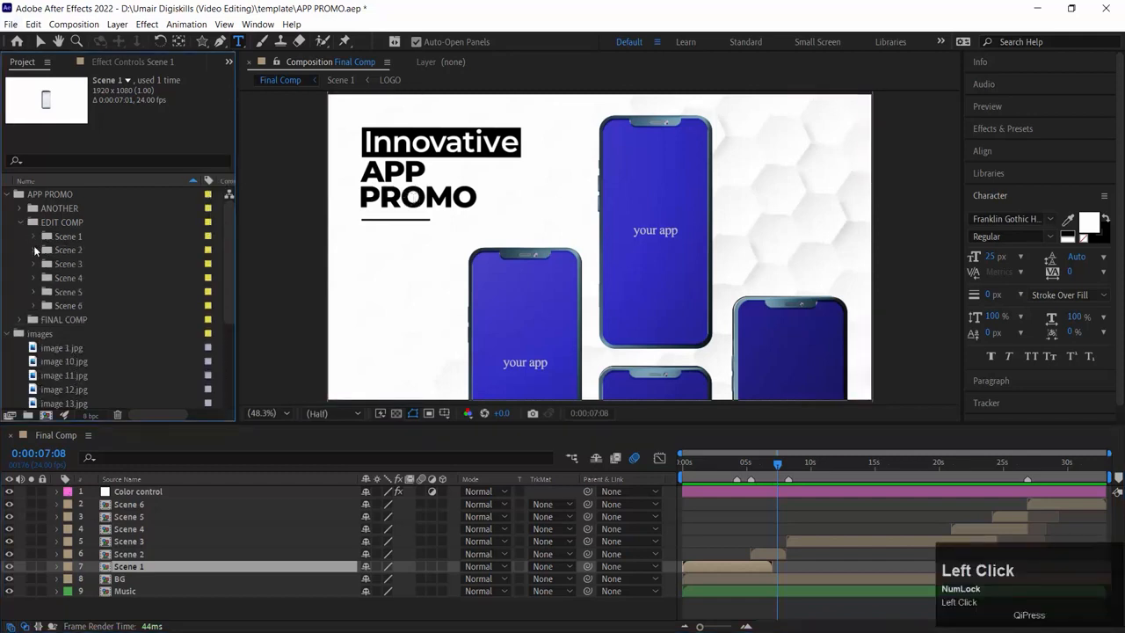
{"action": "left_click", "coordinate": [34, 251]}
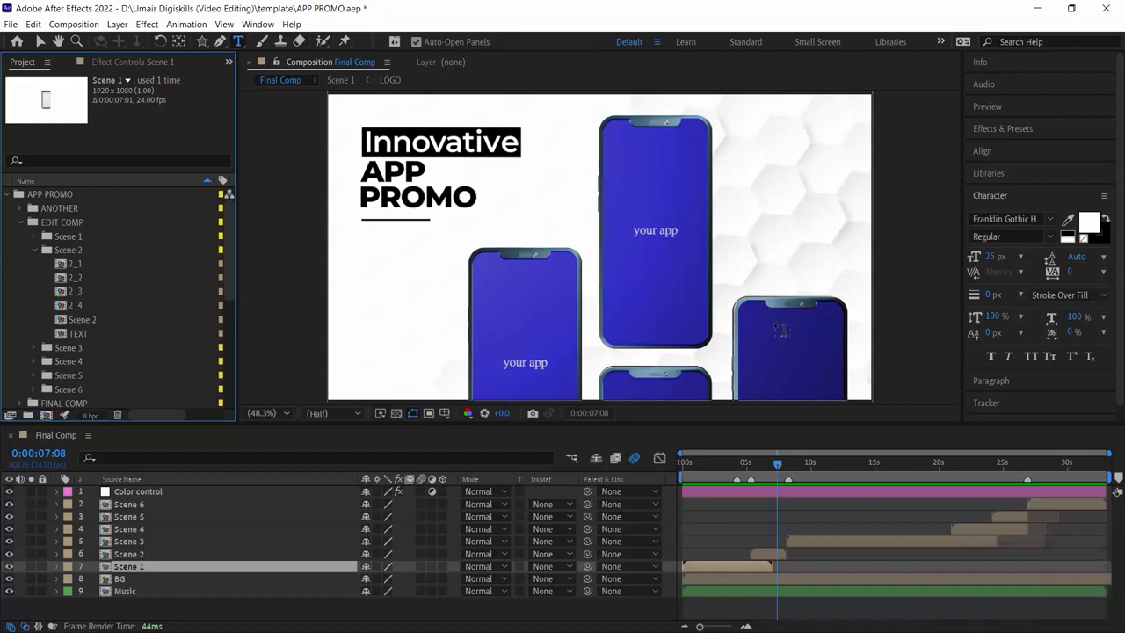
{"action": "double_click", "coordinate": [65, 263]}
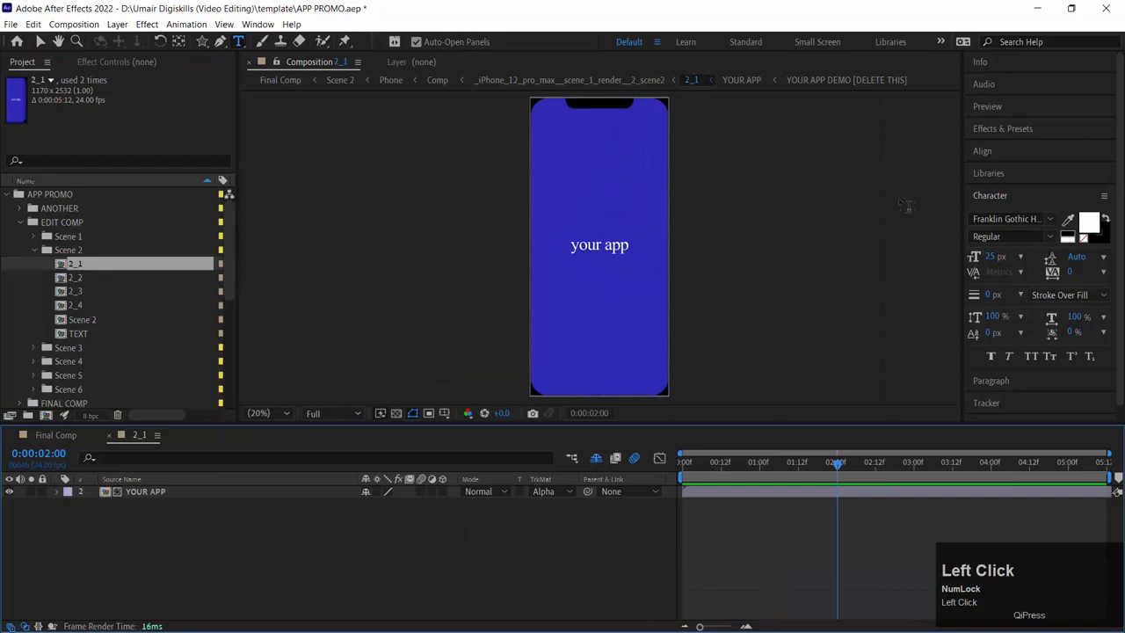
Step: Replace the YOUR APP placeholder in 2_1 with Image 3 .jpg fitted to the composition, and close 2_1
{"action": "scroll", "coordinate": [170, 314], "scroll_direction": "down", "scroll_amount": 5}
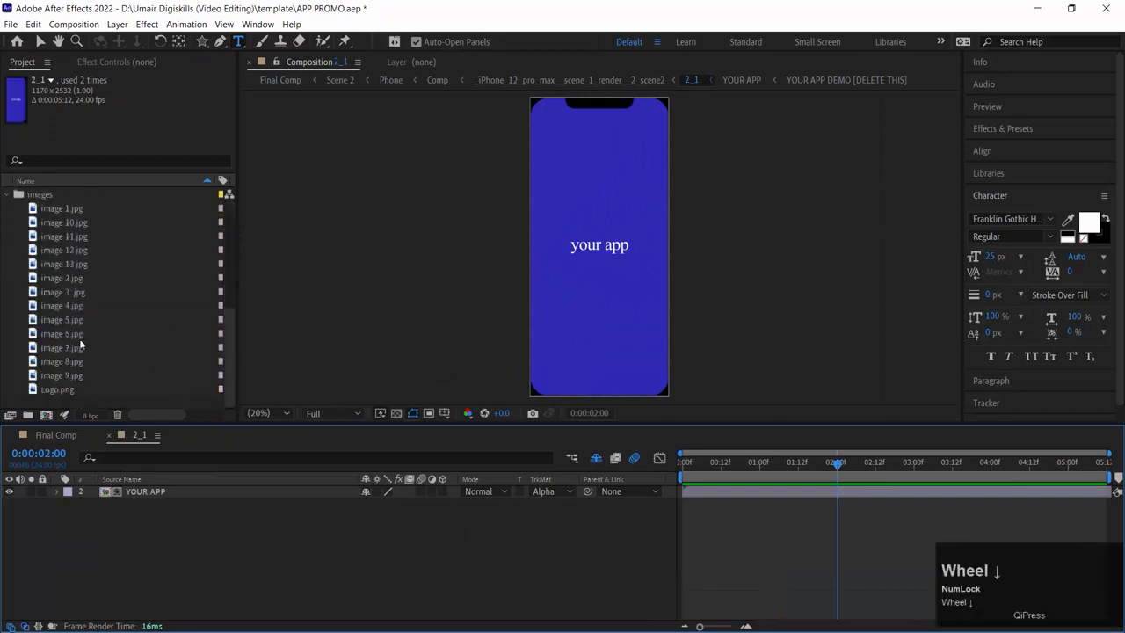
{"action": "left_click", "coordinate": [70, 264]}
{"action": "left_click", "coordinate": [67, 292]}
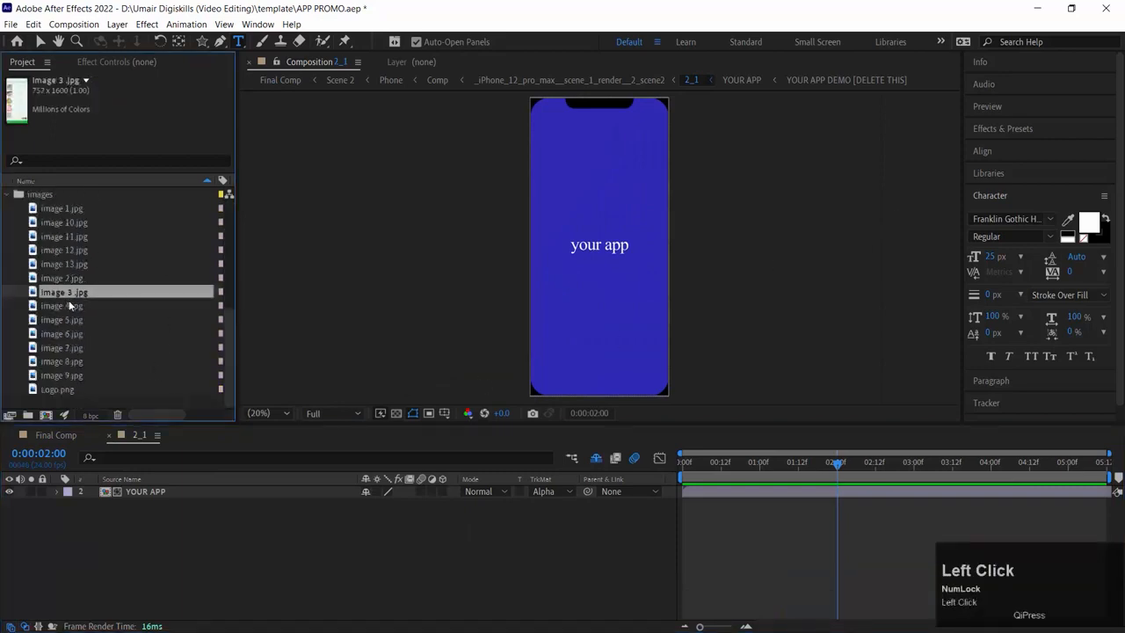
{"action": "left_click_drag", "start_coordinate": [53, 338], "coordinate": [114, 494]}
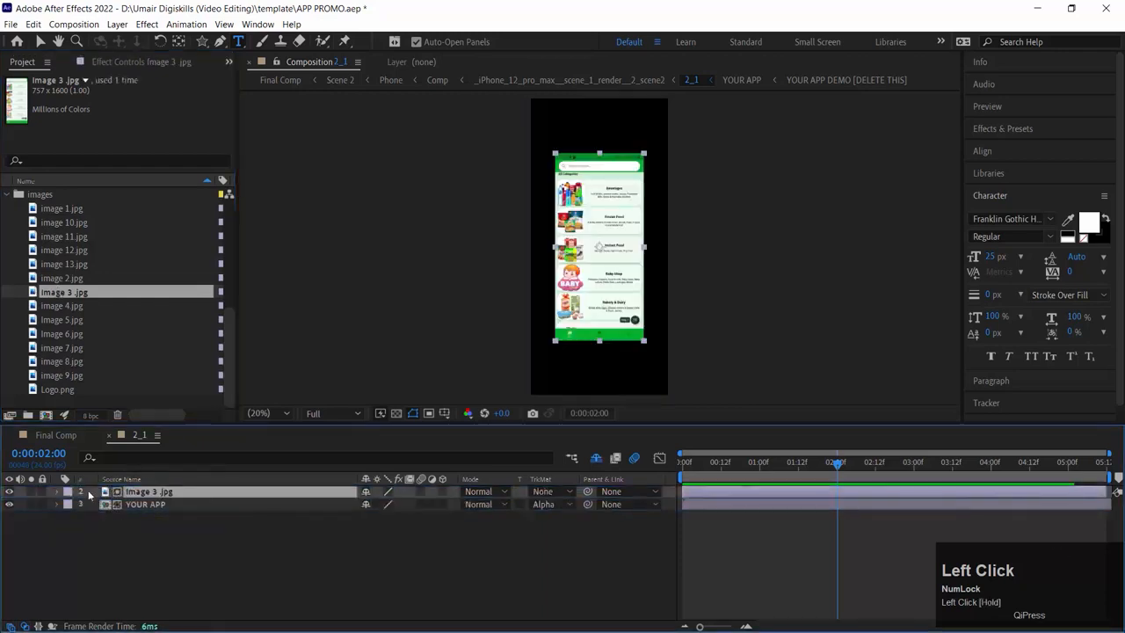
{"action": "key", "text": "ctrl+alt+f"}
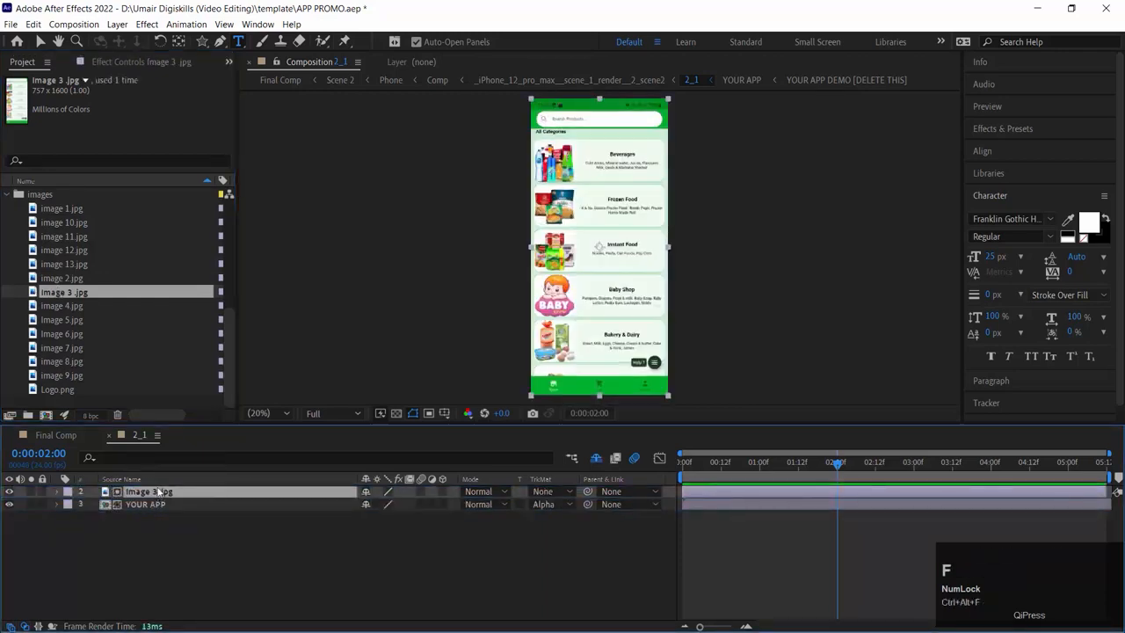
{"action": "left_click", "coordinate": [129, 507]}
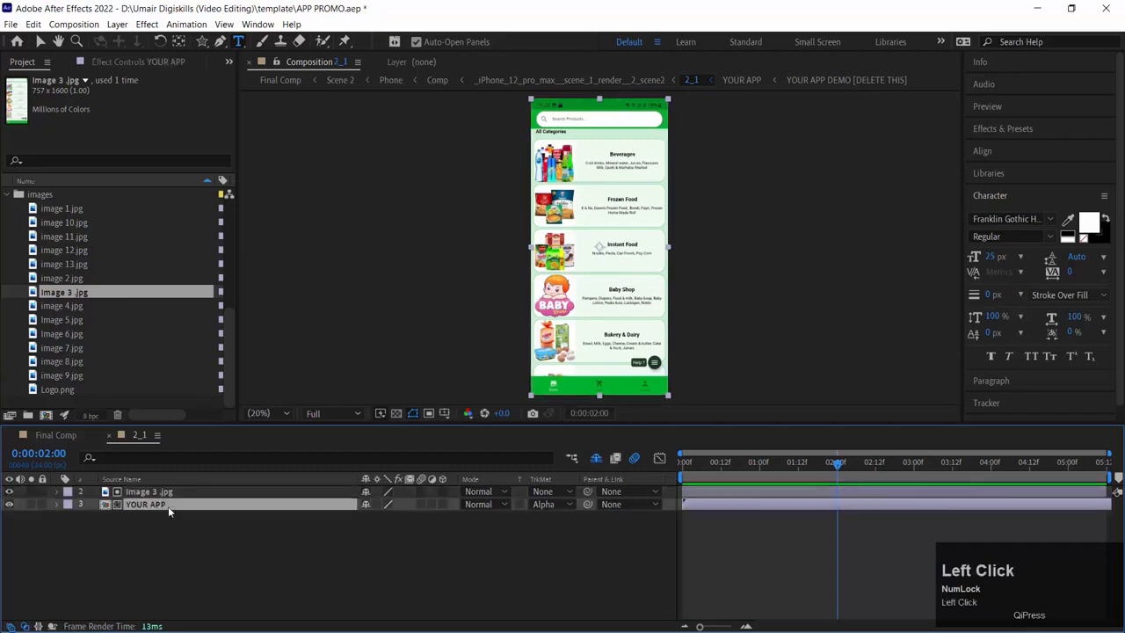
{"action": "key", "text": "Delete"}
{"action": "left_click", "coordinate": [110, 437]}
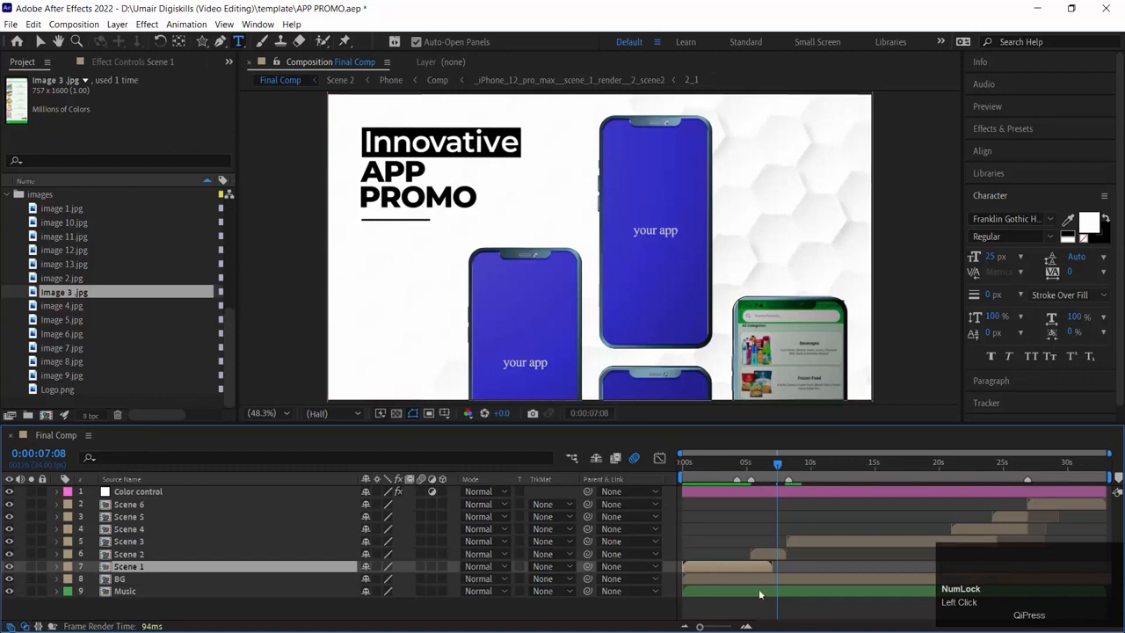
Step: Open the 2_2 composition and replace its YOUR APP placeholder with Image 3 .jpg fitted to the composition
{"action": "scroll", "coordinate": [69, 293], "scroll_direction": "up", "scroll_amount": 5}
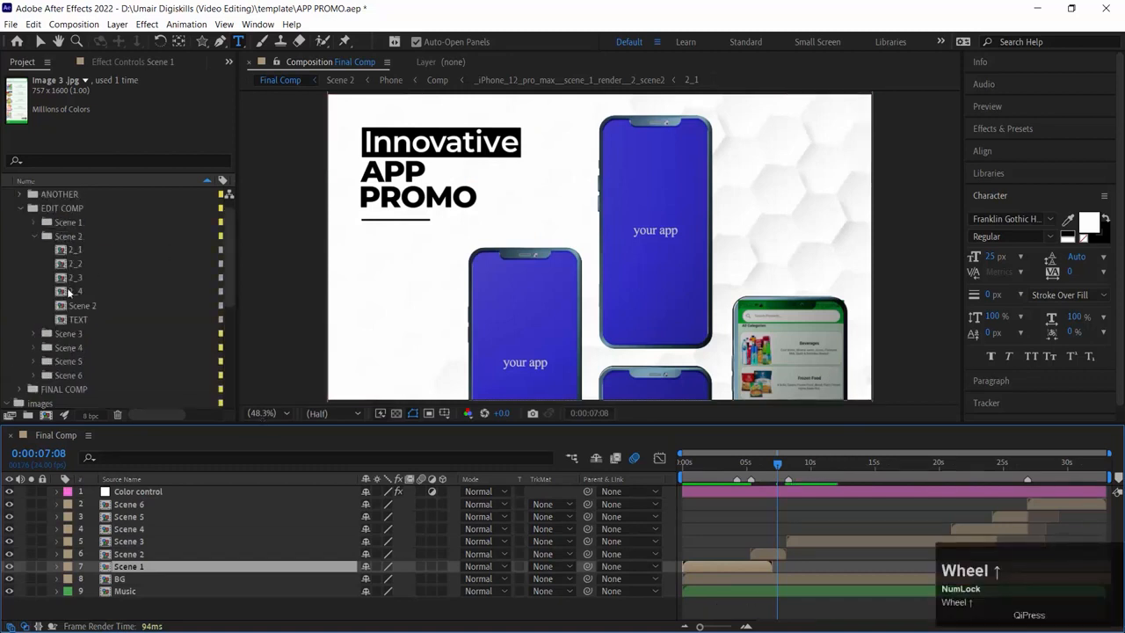
{"action": "double_click", "coordinate": [62, 266]}
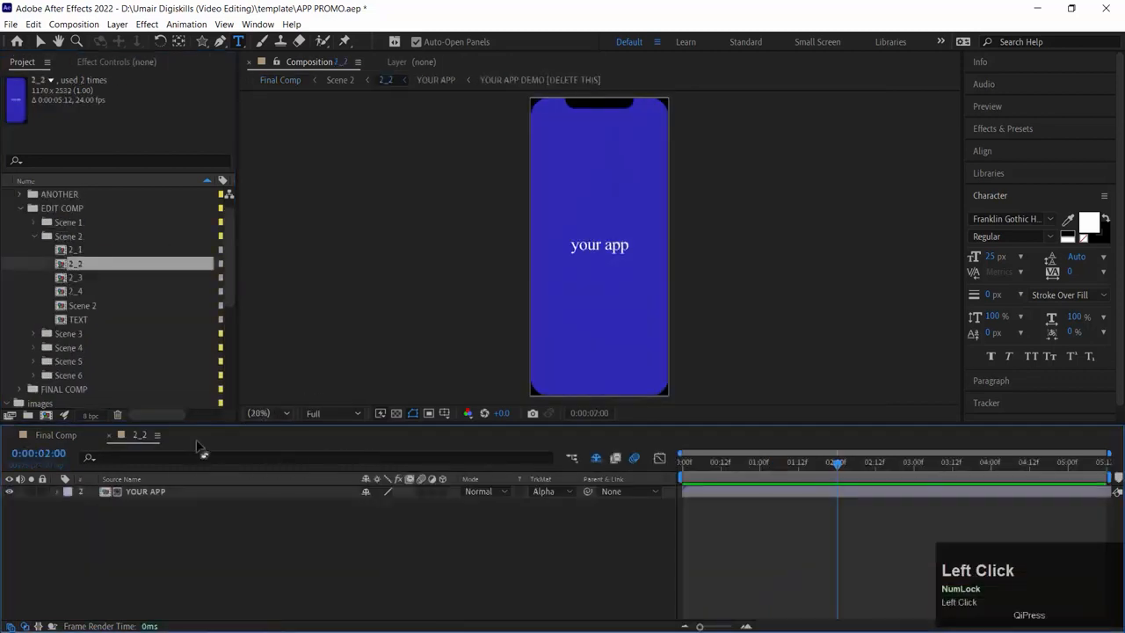
{"action": "scroll", "coordinate": [109, 278], "scroll_direction": "down", "scroll_amount": 5}
{"action": "left_click", "coordinate": [73, 292]}
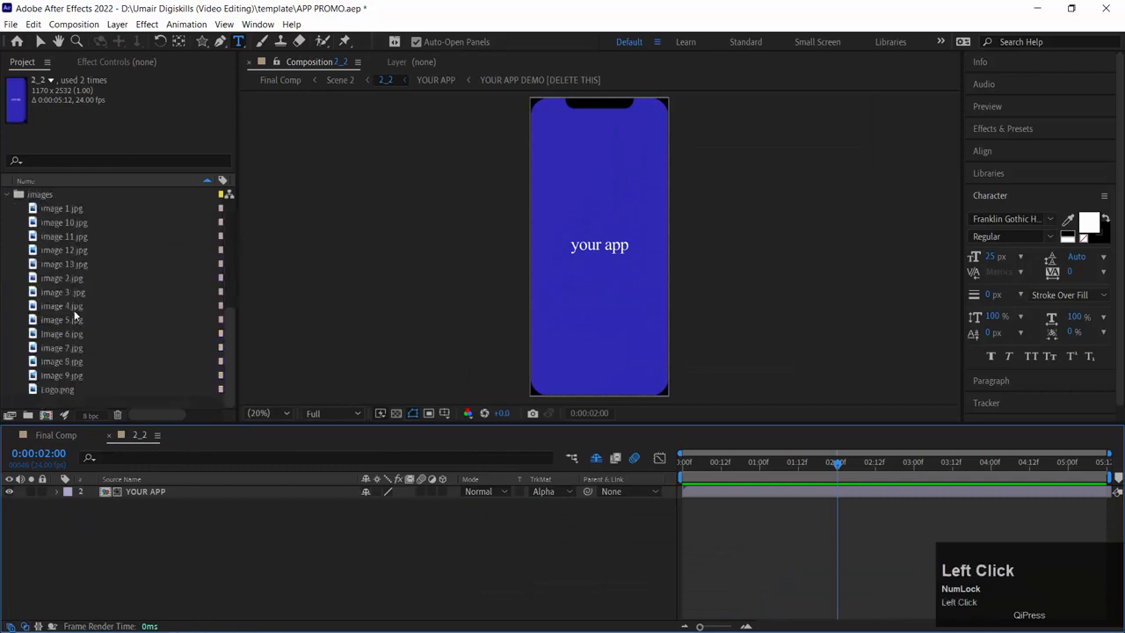
{"action": "left_click_drag", "start_coordinate": [58, 286], "coordinate": [88, 492]}
{"action": "key", "text": "ctrl+alt+h"}
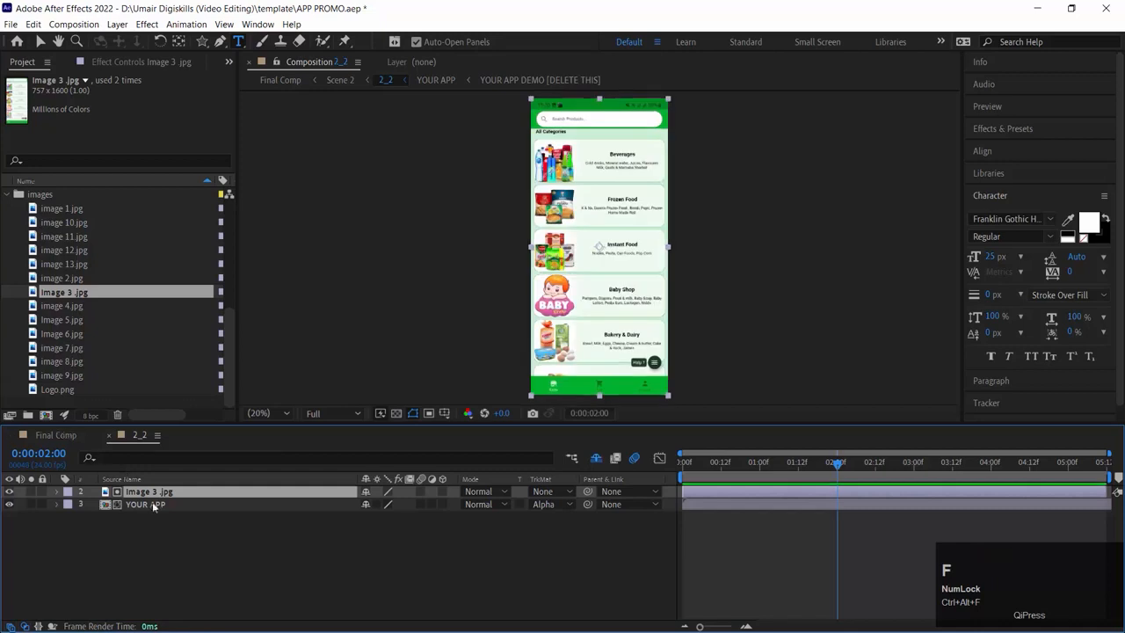
{"action": "left_click", "coordinate": [152, 504]}
{"action": "key", "text": "Delete"}
Step: Open the 2_3 composition and replace its YOUR APP placeholder with Image 5.jpg fitted to the composition
{"action": "scroll", "coordinate": [70, 319], "scroll_direction": "up", "scroll_amount": 5}
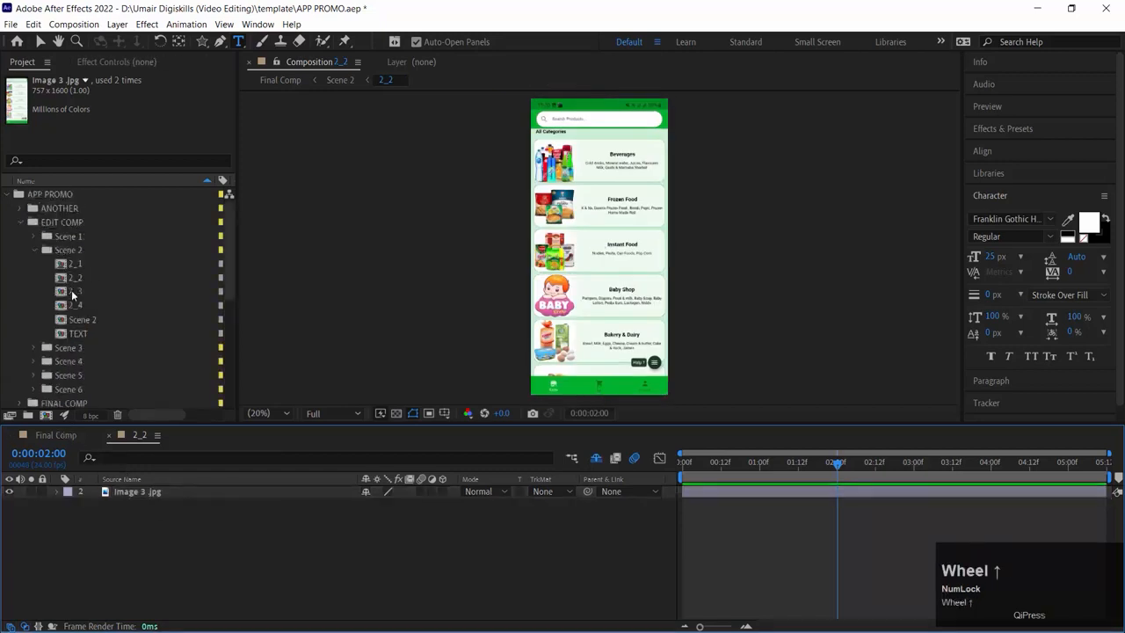
{"action": "double_click", "coordinate": [72, 291]}
{"action": "scroll", "coordinate": [84, 337], "scroll_direction": "down", "scroll_amount": 4}
{"action": "left_click_drag", "start_coordinate": [84, 337], "coordinate": [101, 483]}
{"action": "left_click", "coordinate": [125, 504]}
{"action": "key", "text": "Delete"}
{"action": "left_click", "coordinate": [133, 495]}
{"action": "key", "text": "ctrl+alt+f"}
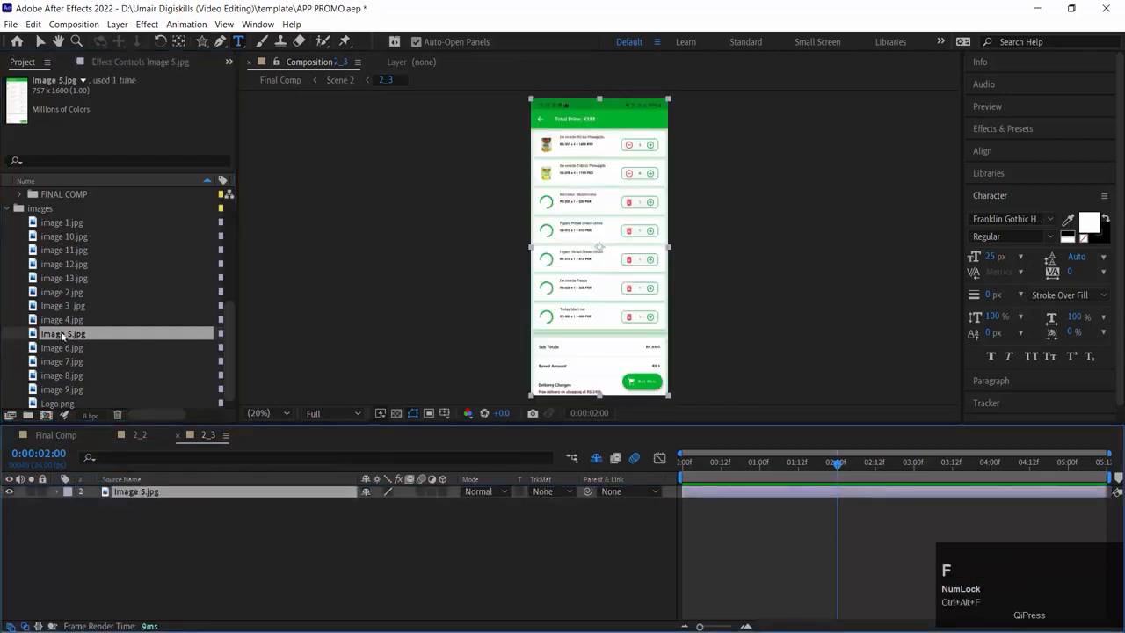
Step: Open the 2_4 composition from the Scene 2 folder
{"action": "scroll", "coordinate": [96, 297], "scroll_direction": "up", "scroll_amount": 5}
{"action": "left_click", "coordinate": [72, 296]}
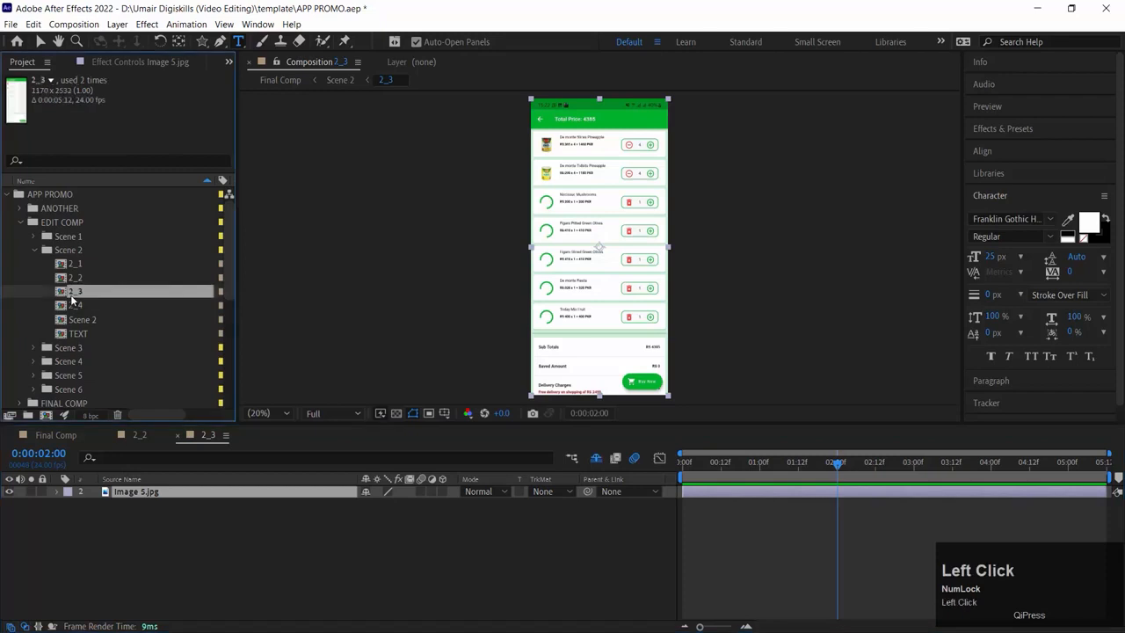
{"action": "double_click", "coordinate": [72, 305]}
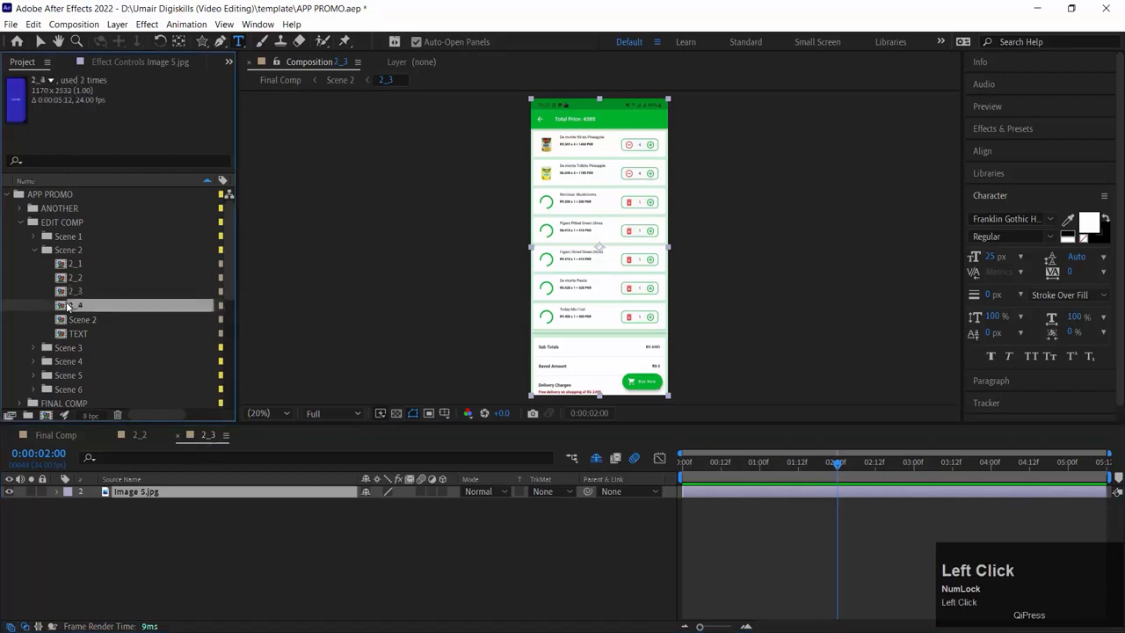
{"action": "scroll", "coordinate": [116, 347], "scroll_direction": "down", "scroll_amount": 5}
{"action": "left_click_drag", "start_coordinate": [81, 314], "coordinate": [139, 497]}
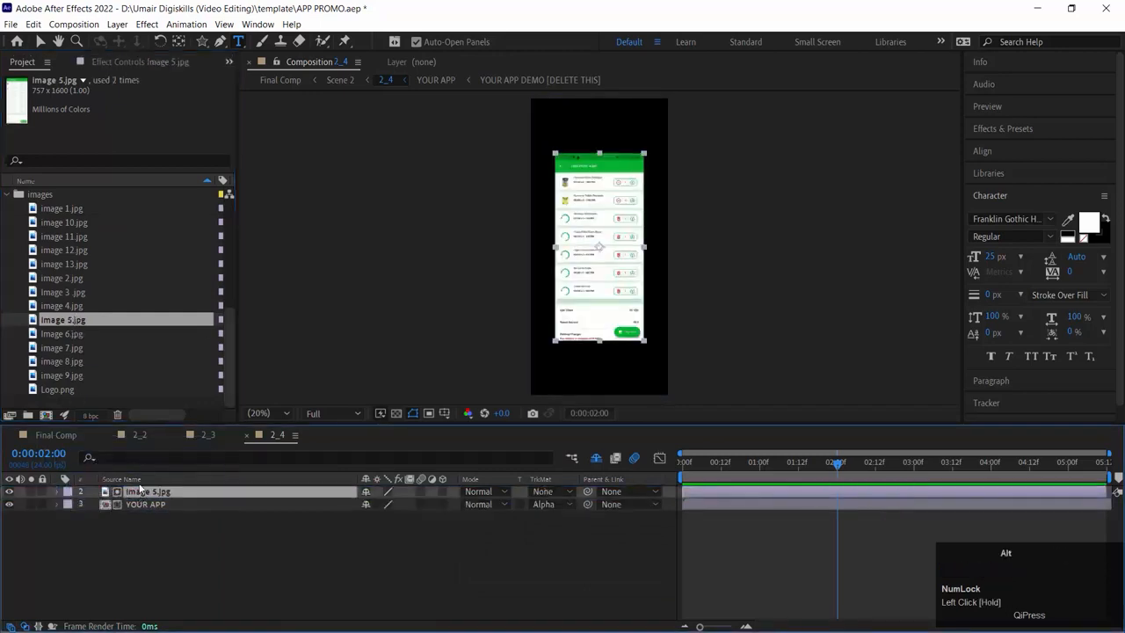
{"action": "key", "text": "ctrl+alt+f"}
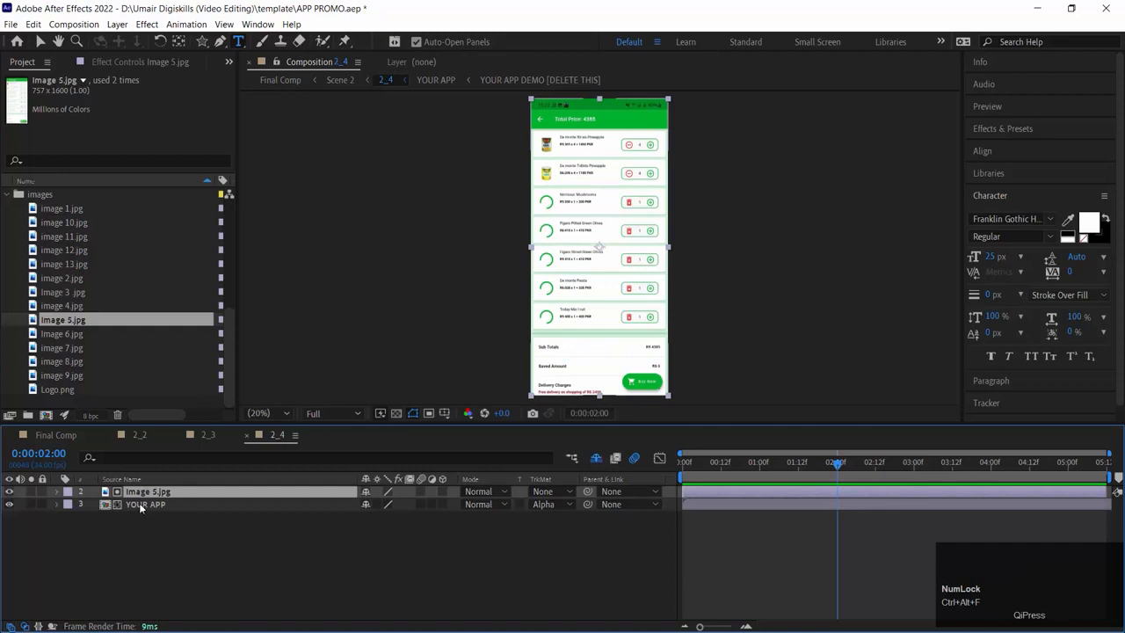
{"action": "key", "text": "ctrl+z"}
{"action": "key", "text": "ctrl+z"}
Step: Replace the YOUR APP placeholder in 2_4 with Image 6.jpg fitted to the composition
{"action": "left_click", "coordinate": [78, 339]}
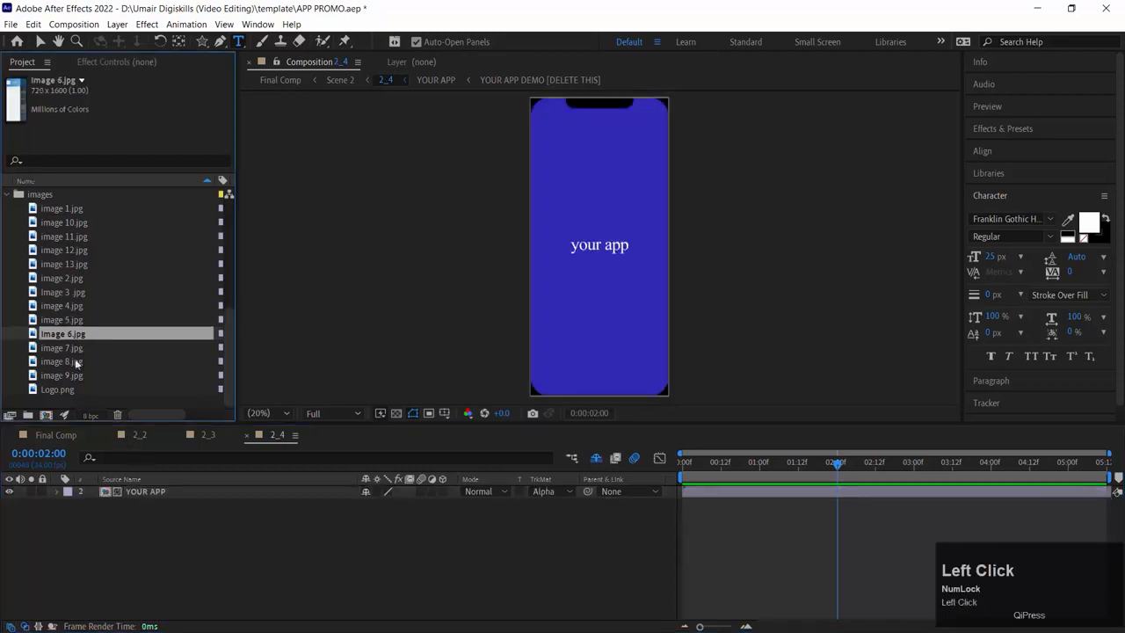
{"action": "left_click_drag", "start_coordinate": [50, 336], "coordinate": [97, 489]}
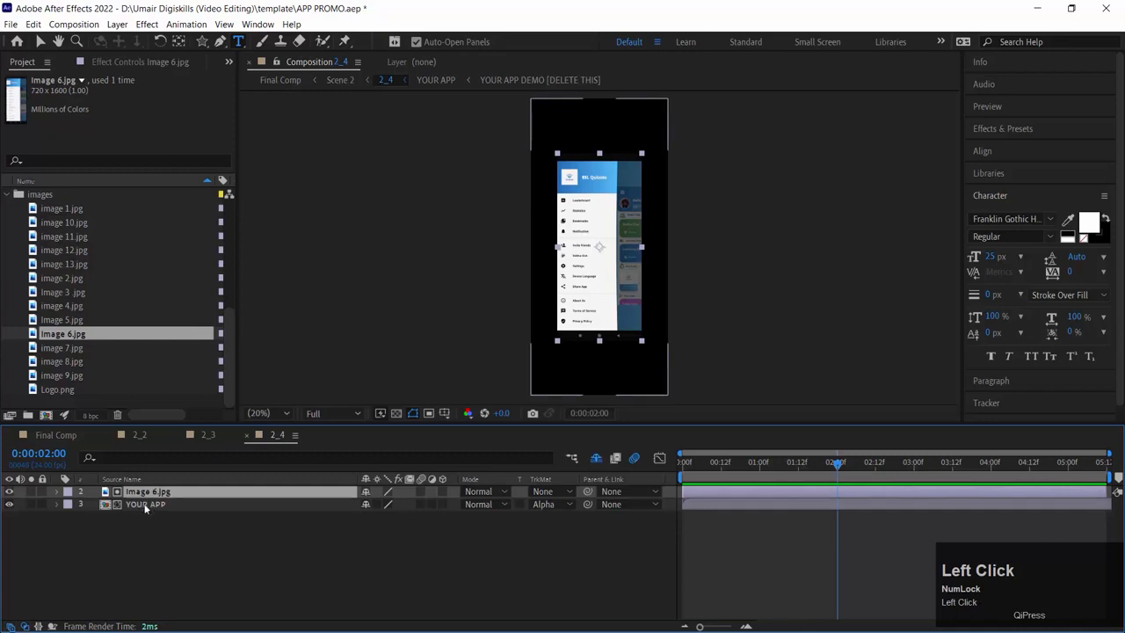
{"action": "left_click", "coordinate": [145, 509]}
{"action": "left_click", "coordinate": [146, 495]}
{"action": "key", "text": "ctrl+alt+f"}
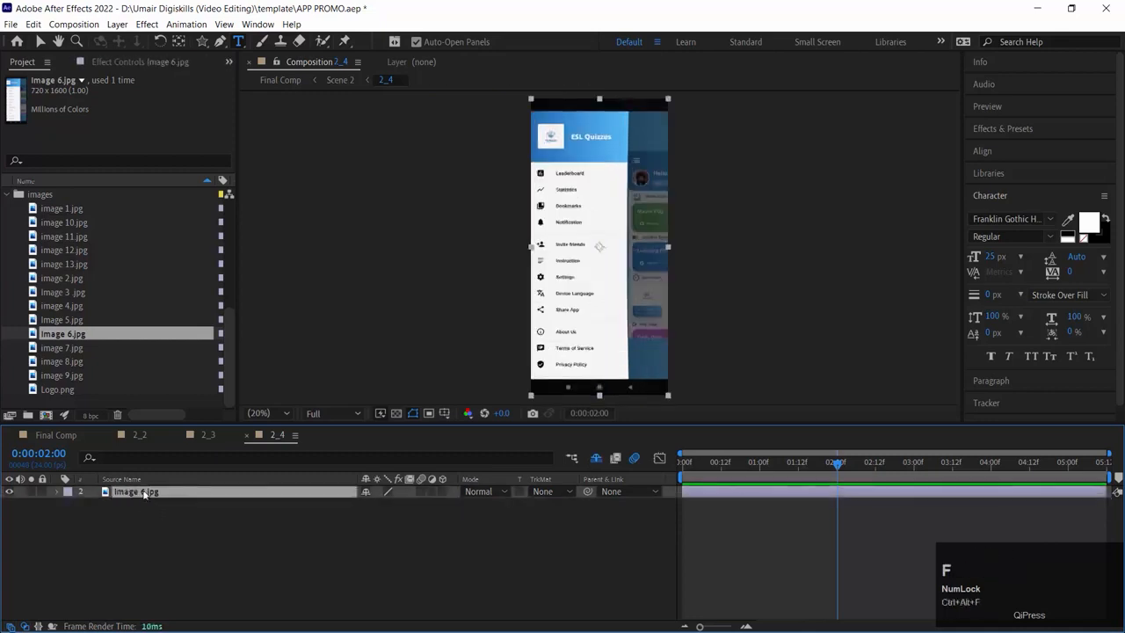
Step: Close the 2_4, 2_3 and 2_2 compositions to return to Final Comp
{"action": "left_click", "coordinate": [247, 435]}
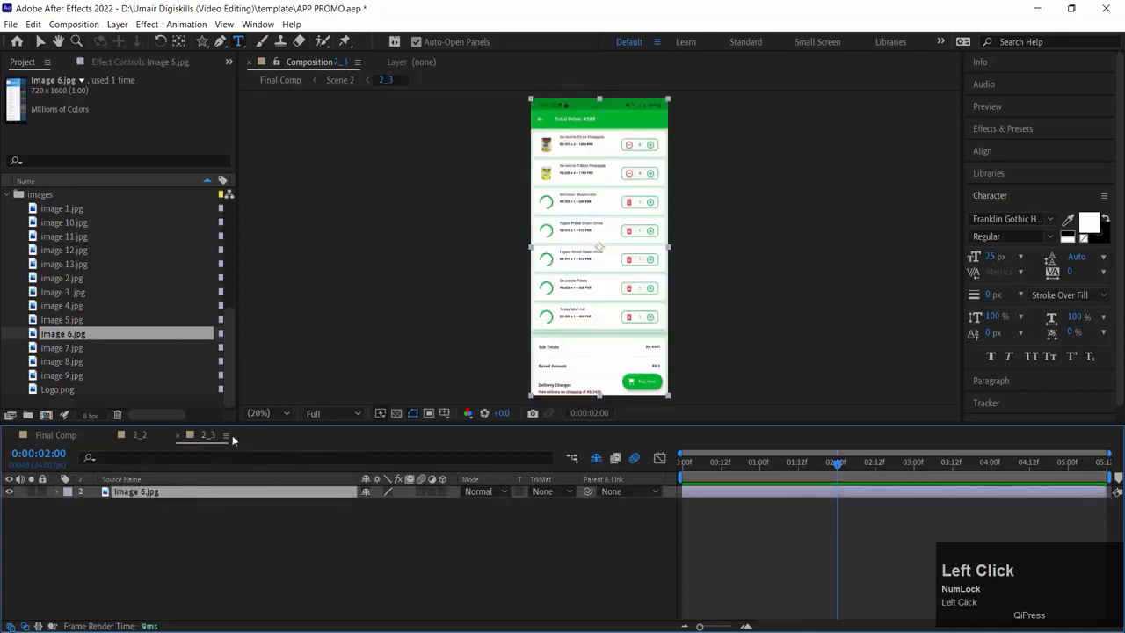
{"action": "left_click", "coordinate": [178, 436]}
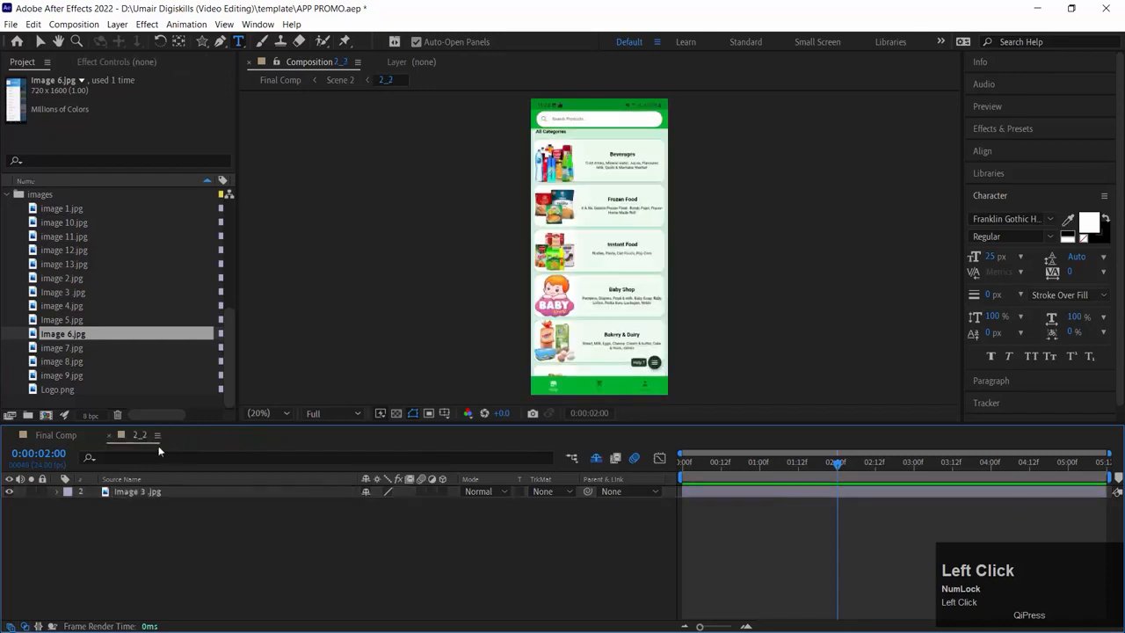
{"action": "left_click", "coordinate": [110, 437]}
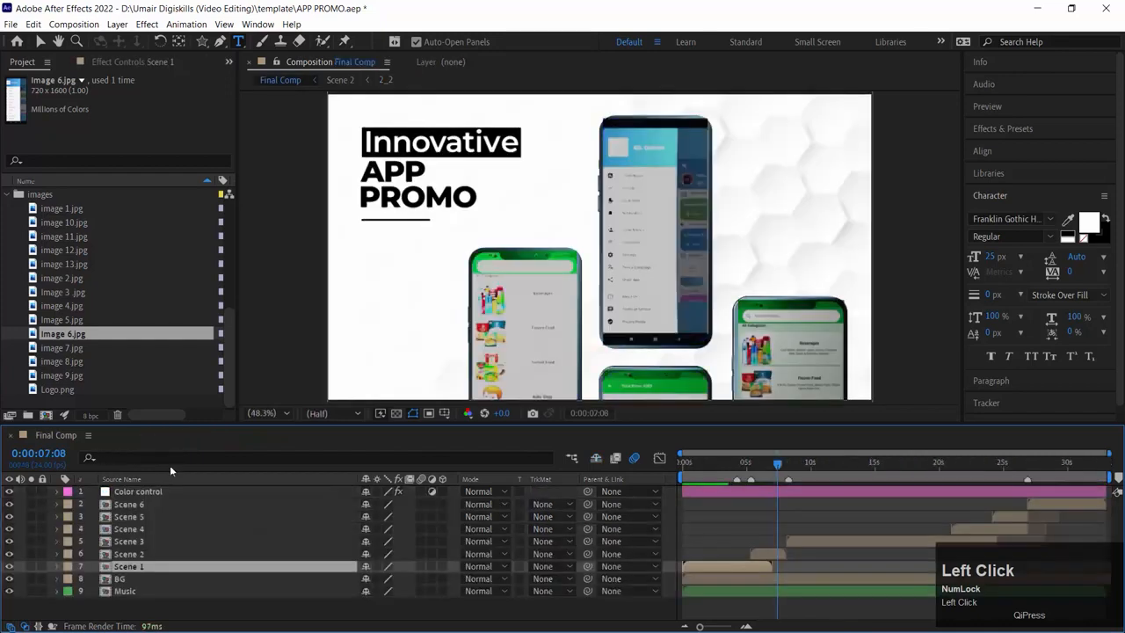
Step: Play Final Comp from 0:00:05:13 and scrub to about 0:00:07:10 to review the Scene 2 phone screens and title
{"action": "left_click_drag", "start_coordinate": [777, 464], "coordinate": [754, 466]}
{"action": "key", "text": "space"}
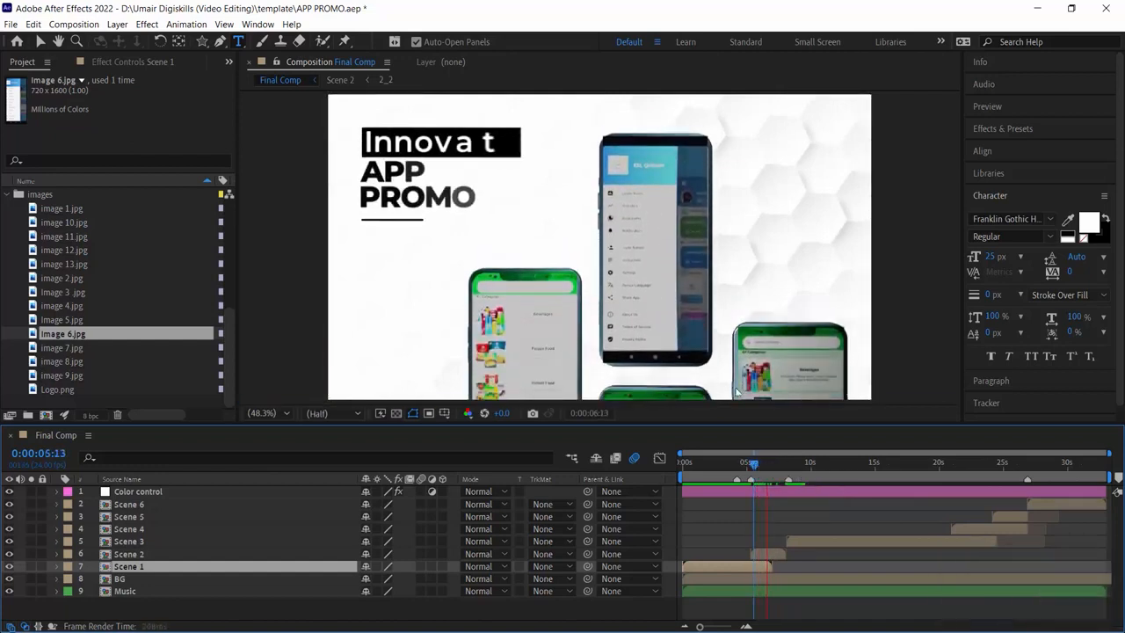
{"action": "key", "text": "space"}
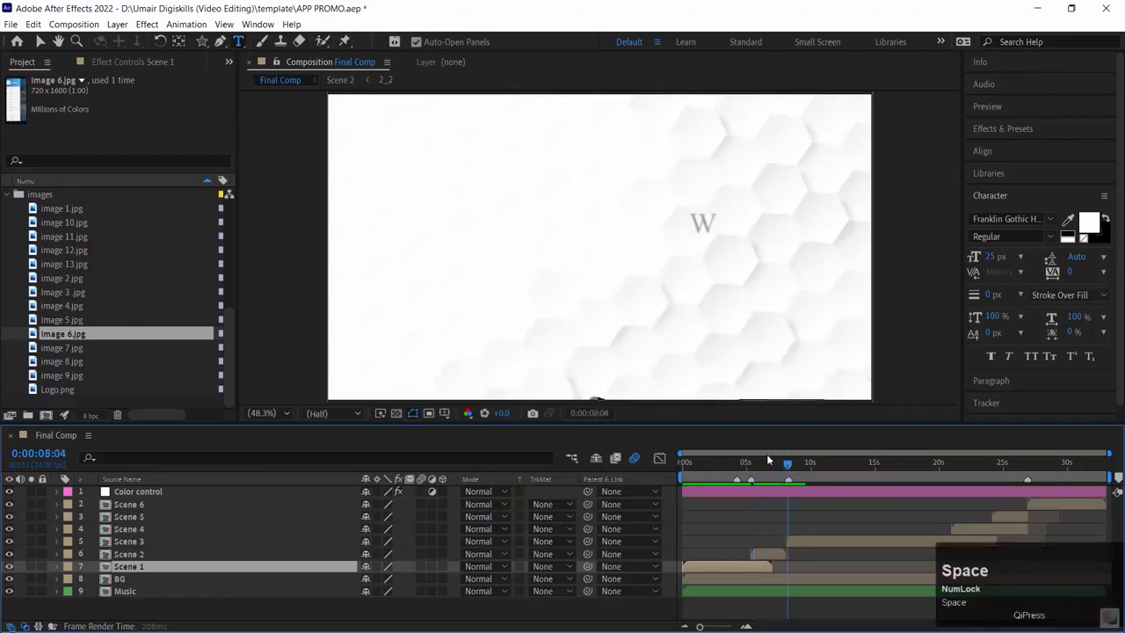
{"action": "left_click", "coordinate": [758, 456]}
{"action": "left_click_drag", "start_coordinate": [763, 461], "coordinate": [779, 462]}
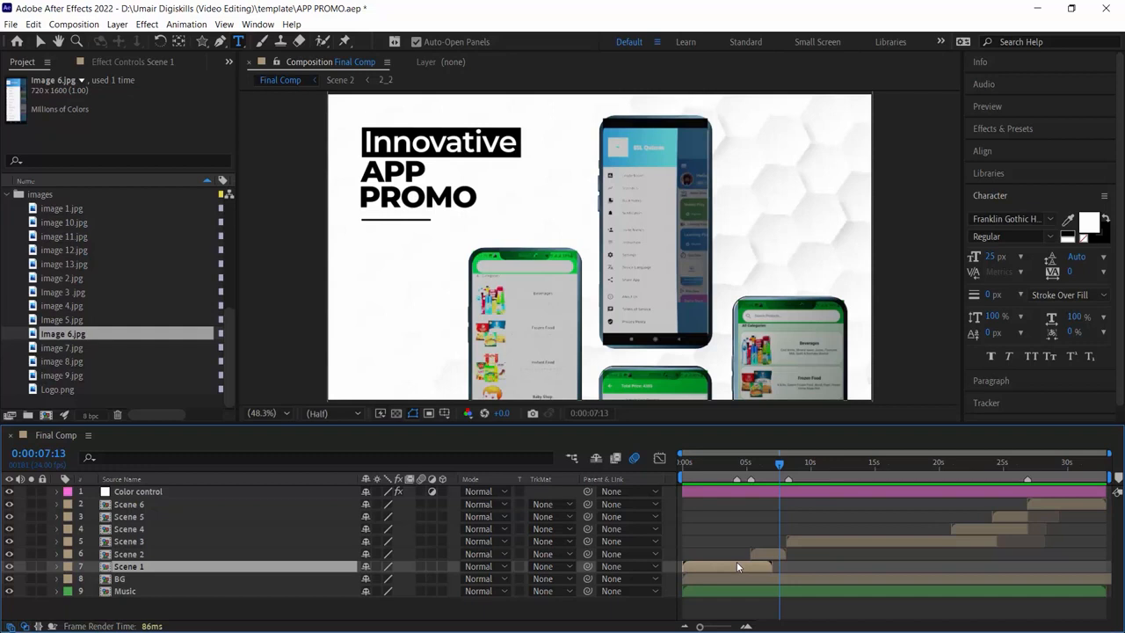
{"action": "mouse_move", "coordinate": [775, 464]}
{"action": "left_mouse_down"}
{"action": "mouse_move", "coordinate": [764, 466]}
{"action": "mouse_move", "coordinate": [779, 464]}
{"action": "left_mouse_up"}
Step: Open the TEXT composition from the Scene 2 folder
{"action": "scroll", "coordinate": [88, 291], "scroll_direction": "up", "scroll_amount": 5}
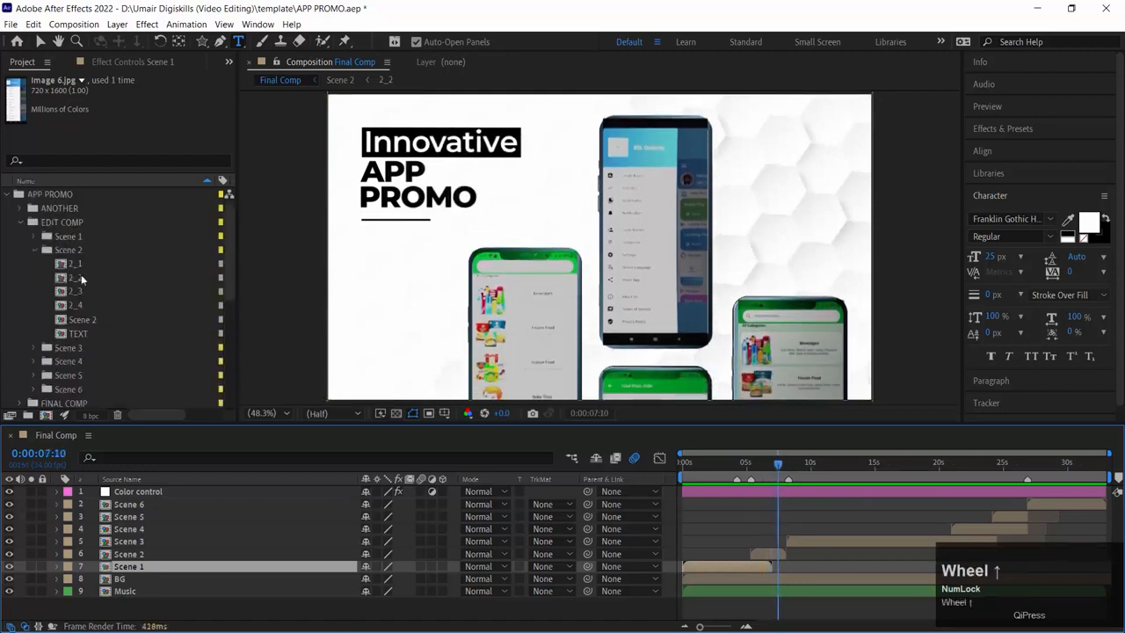
{"action": "left_click", "coordinate": [82, 321]}
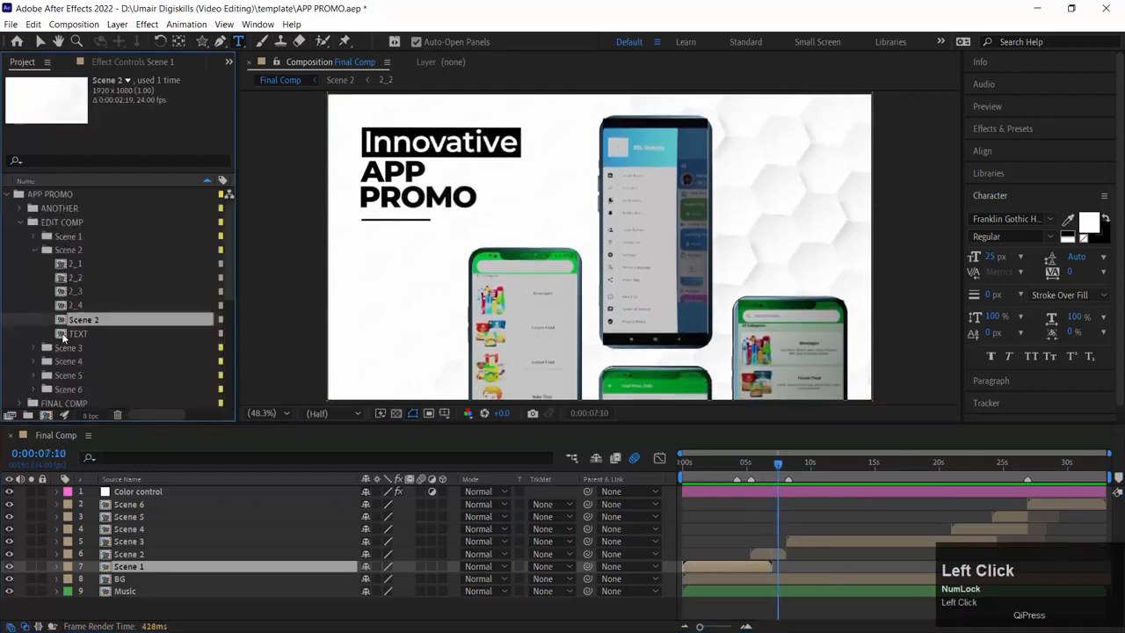
{"action": "left_click", "coordinate": [78, 334]}
{"action": "double_click", "coordinate": [60, 337]}
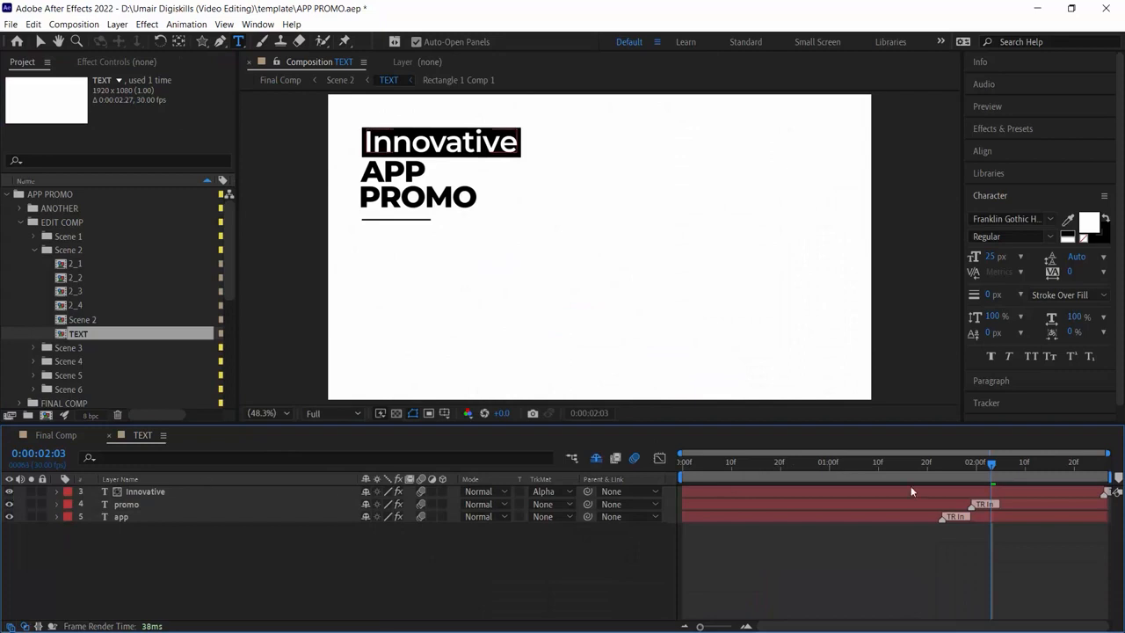
Step: Toggle the visibility of the Innovative, promo and app layers off and on to identify each text line
{"action": "left_click", "coordinate": [9, 492]}
{"action": "left_click", "coordinate": [9, 492]}
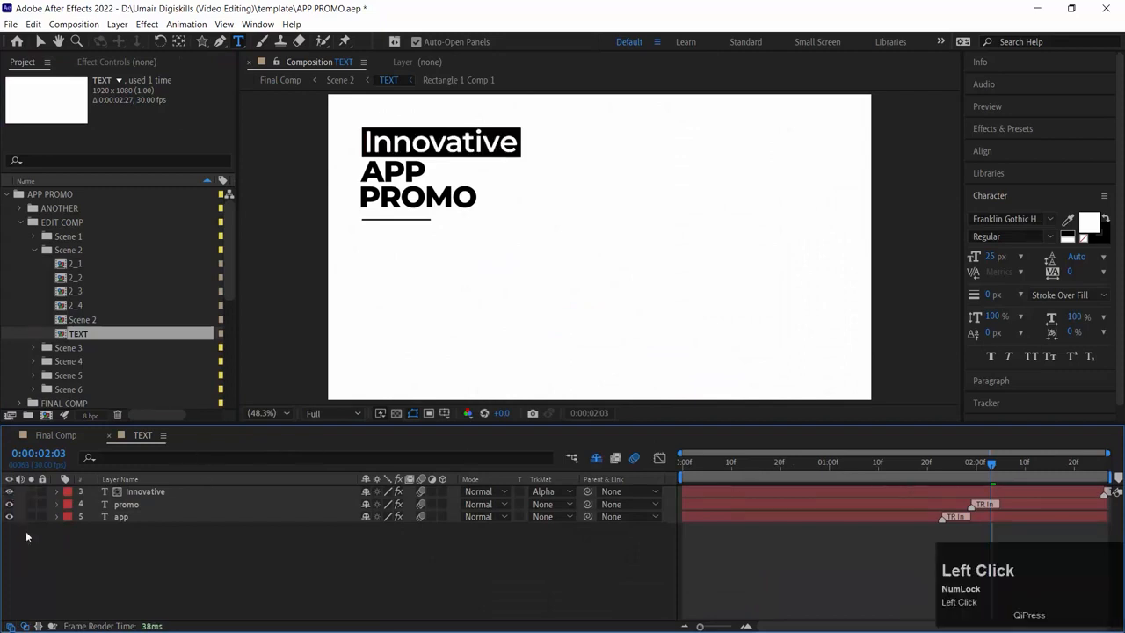
{"action": "left_click", "coordinate": [9, 504]}
{"action": "left_click", "coordinate": [9, 505]}
{"action": "left_click", "coordinate": [9, 517]}
{"action": "left_click", "coordinate": [9, 517]}
Step: Replace the Innovative text with E-STORE, align it to the left edge of its black box, and close the TEXT composition
{"action": "left_click", "coordinate": [159, 491]}
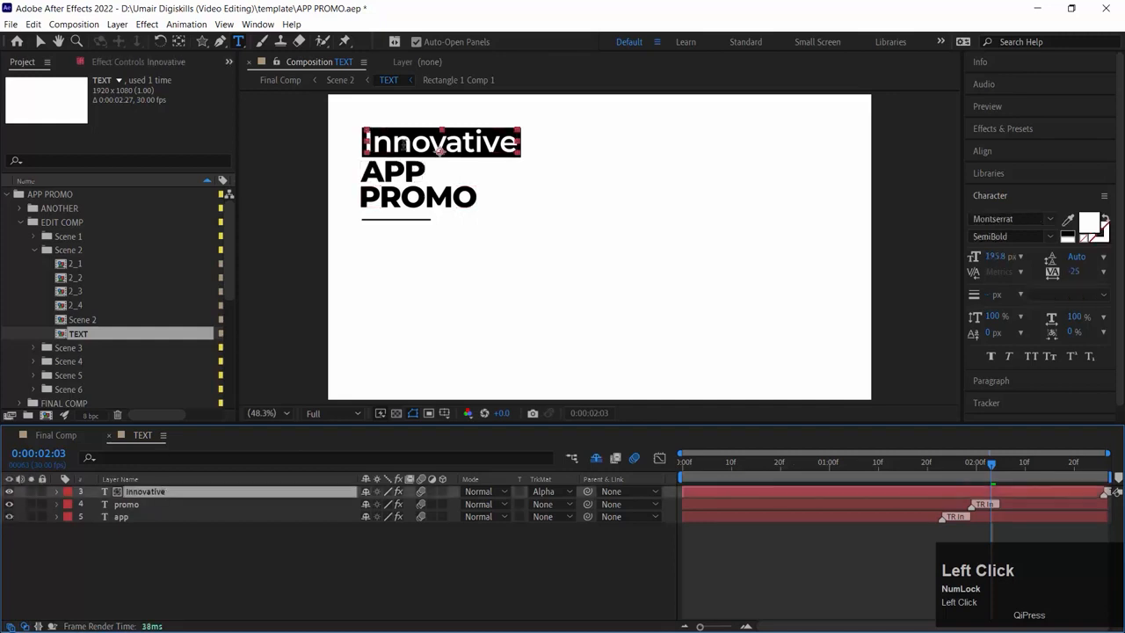
{"action": "double_click", "coordinate": [439, 145]}
{"action": "type", "text": "E"}
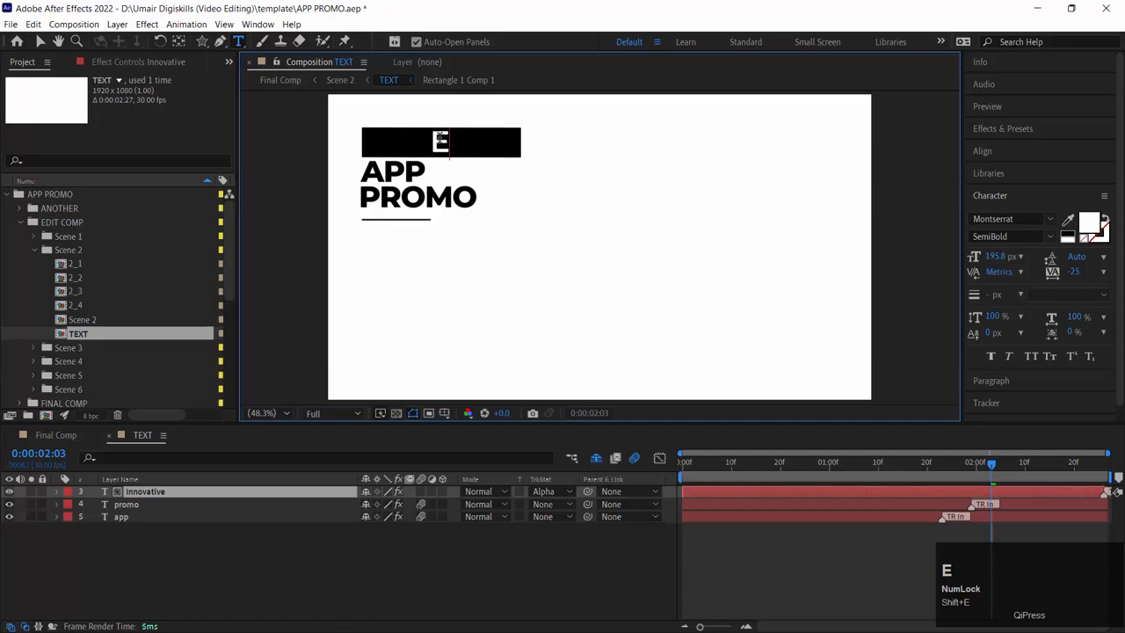
{"action": "type", "text": "-STORE"}
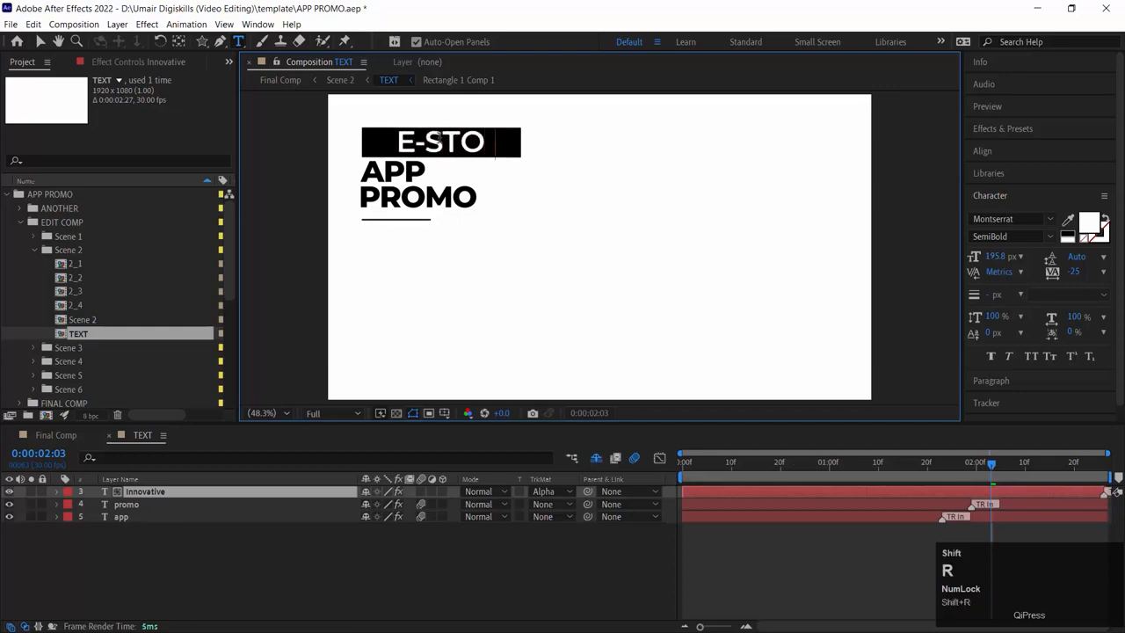
{"action": "left_click", "coordinate": [39, 42]}
{"action": "left_click_drag", "start_coordinate": [413, 143], "coordinate": [399, 142]}
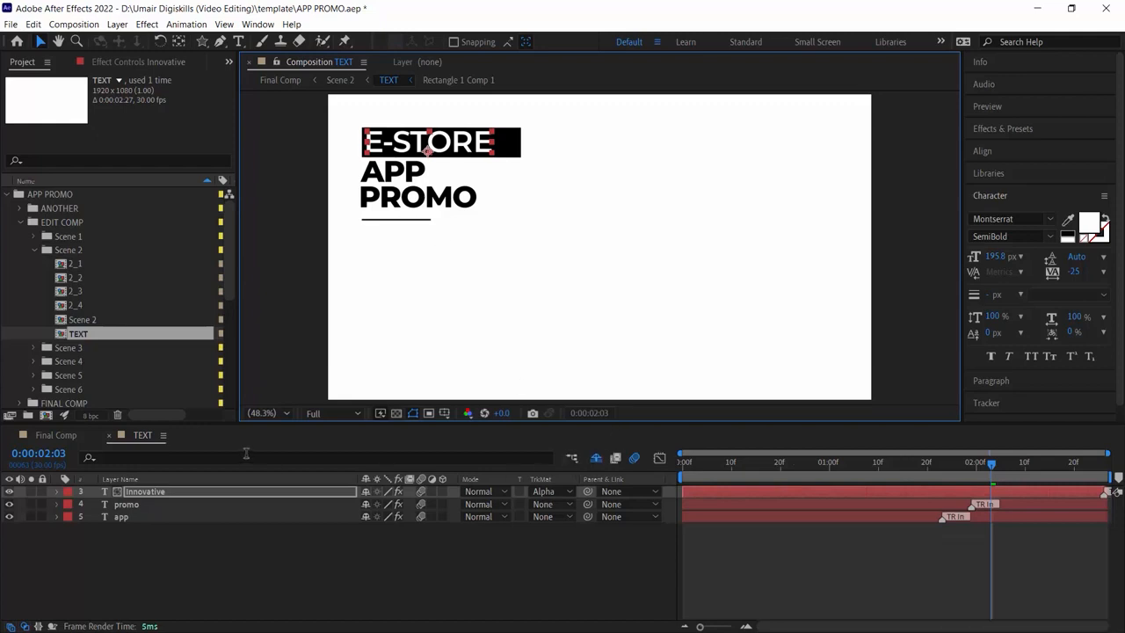
{"action": "left_click", "coordinate": [109, 436]}
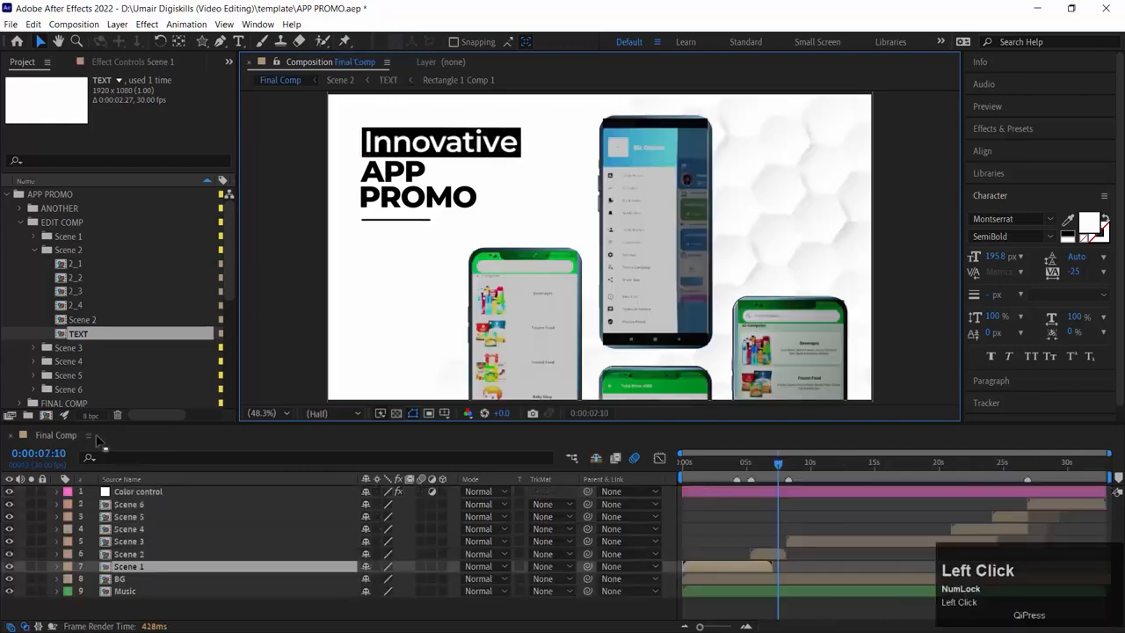
Step: Play Final Comp from 0:00:04:03 to 0:00:10:14 to review Scene 2 and the start of Scene 3
{"action": "left_click_drag", "start_coordinate": [771, 478], "coordinate": [738, 471]}
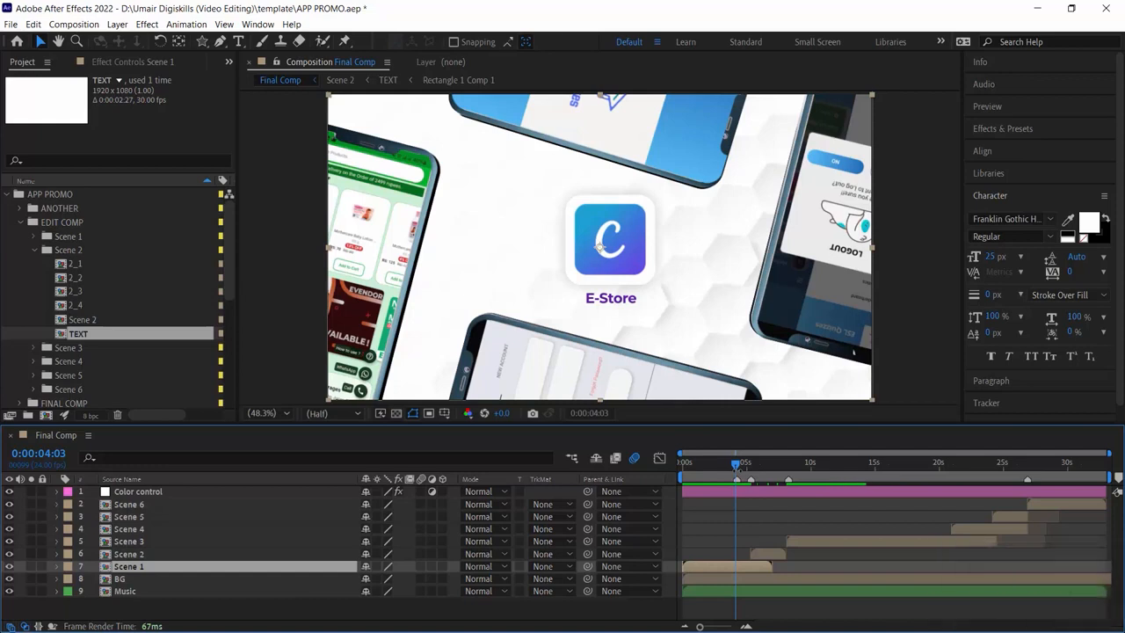
{"action": "key", "text": "space"}
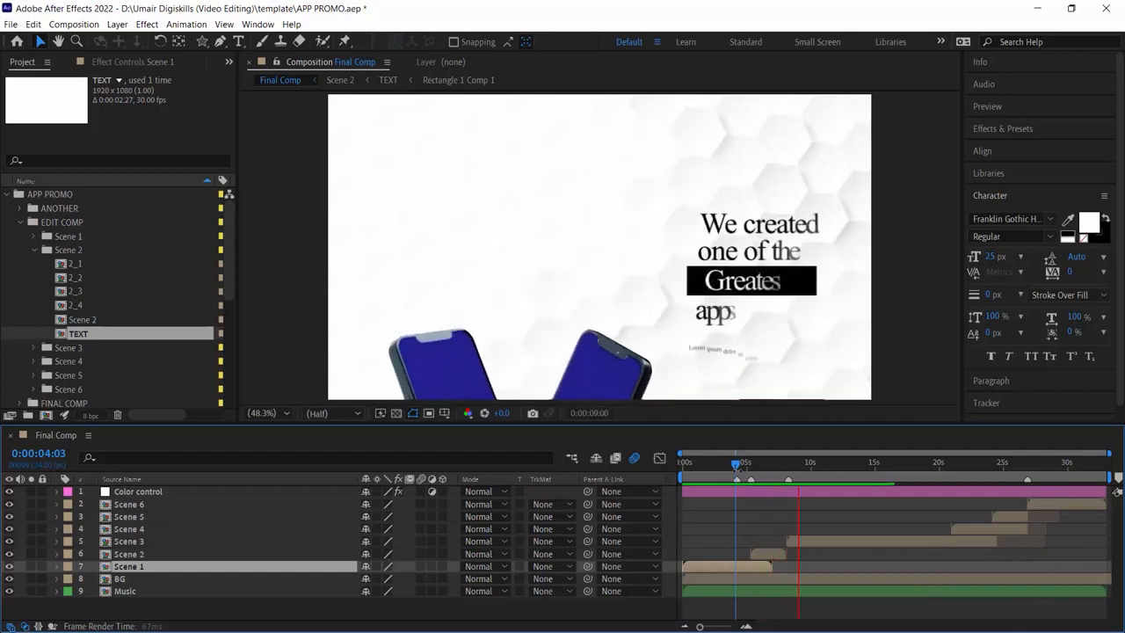
{"action": "key", "text": "space"}
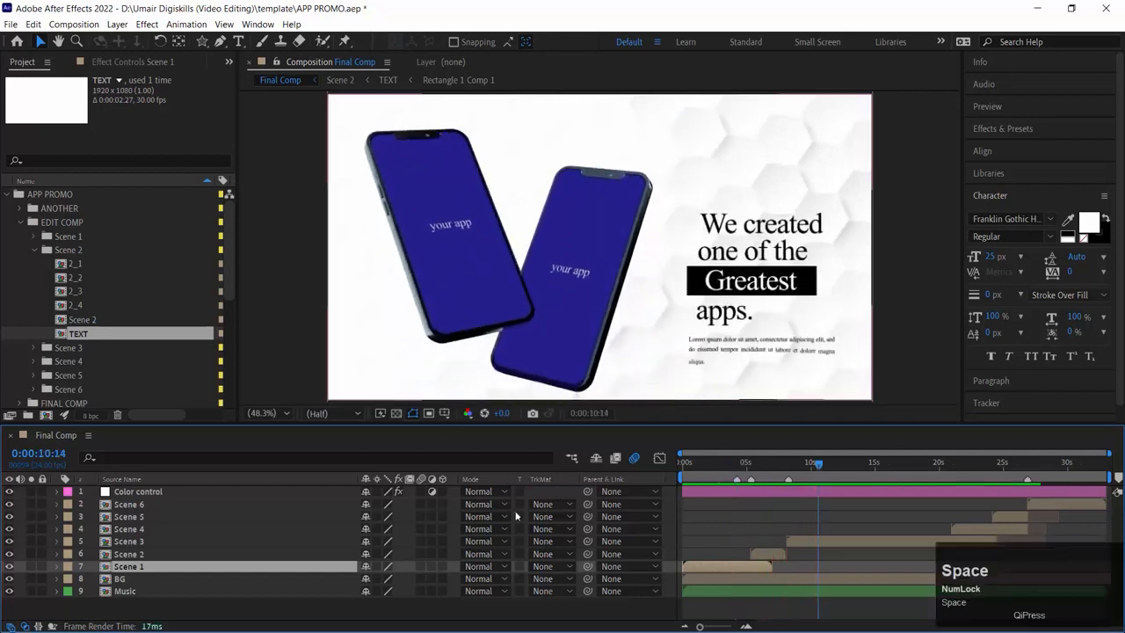
Step: Scrub Final Comp to 0:00:31:12 and pick out the Scene 3, 4 and 5 layers to examine the remaining placeholder scenes
{"action": "left_click", "coordinate": [145, 541]}
{"action": "left_click", "coordinate": [151, 528]}
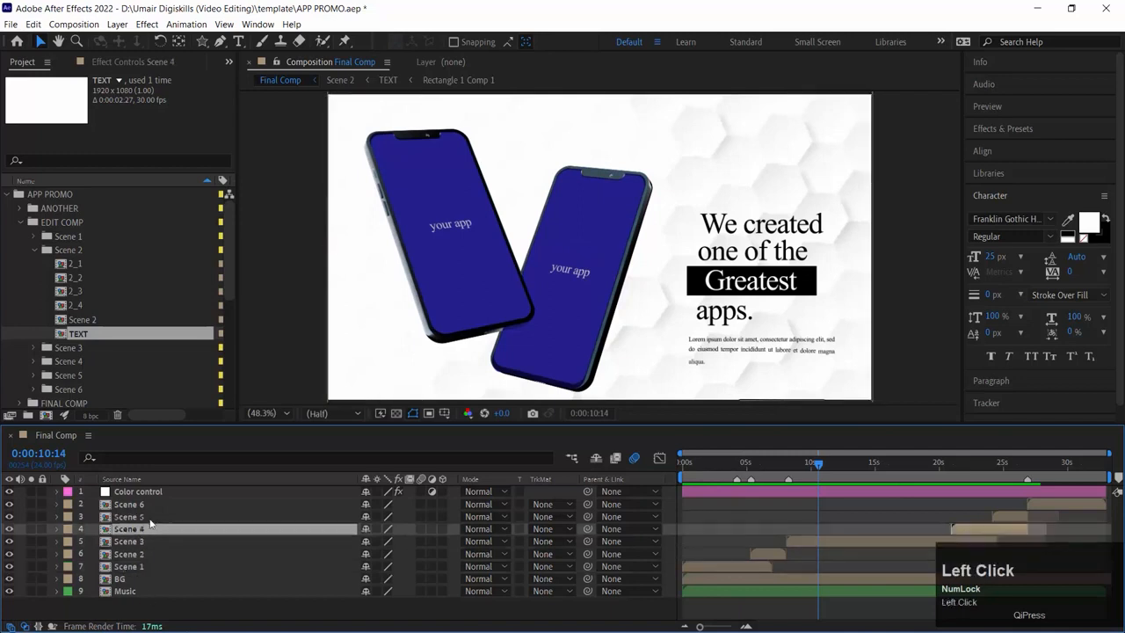
{"action": "left_click", "coordinate": [153, 517]}
{"action": "left_click_drag", "start_coordinate": [841, 463], "coordinate": [910, 465]}
{"action": "left_click", "coordinate": [834, 543]}
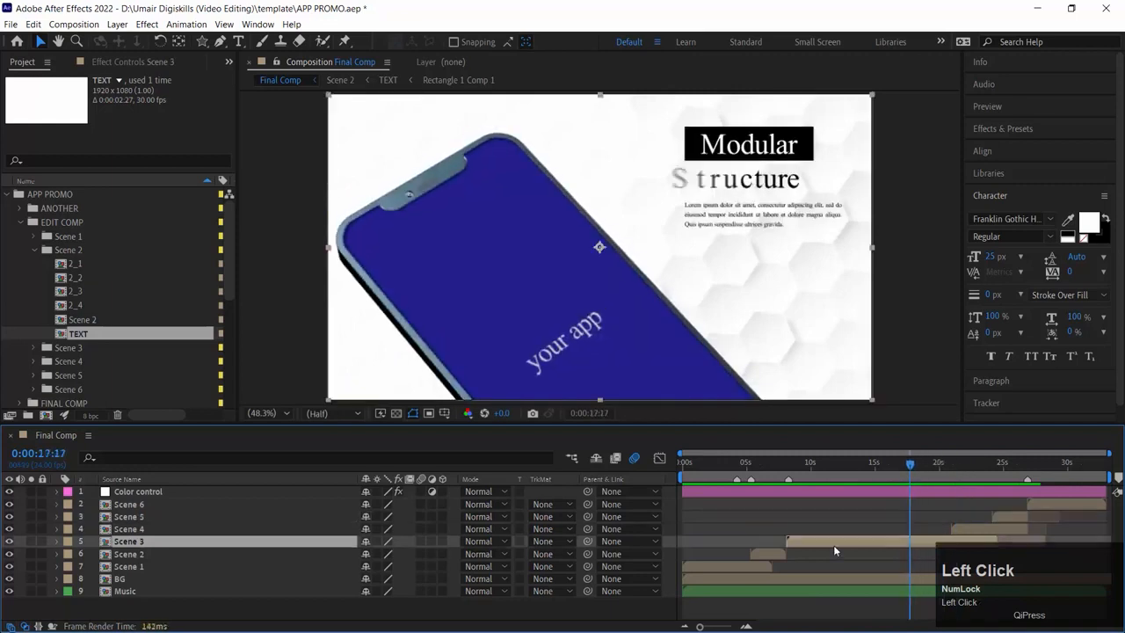
{"action": "left_click", "coordinate": [950, 465]}
{"action": "left_click_drag", "start_coordinate": [955, 465], "coordinate": [980, 538]}
{"action": "left_click", "coordinate": [978, 530]}
{"action": "left_click_drag", "start_coordinate": [967, 466], "coordinate": [1088, 468]}
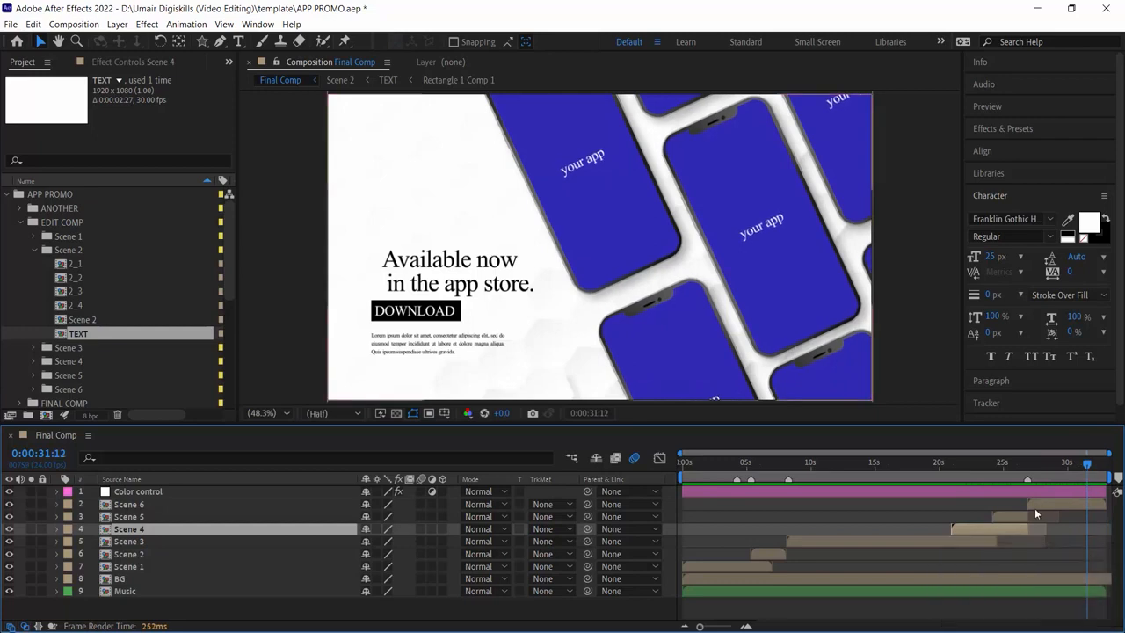
Step: Return Final Comp to 0:00:00:12, then open the Scene 1 composition and scrub it to 0:00:00:15 to inspect its phones
{"action": "left_click", "coordinate": [706, 475]}
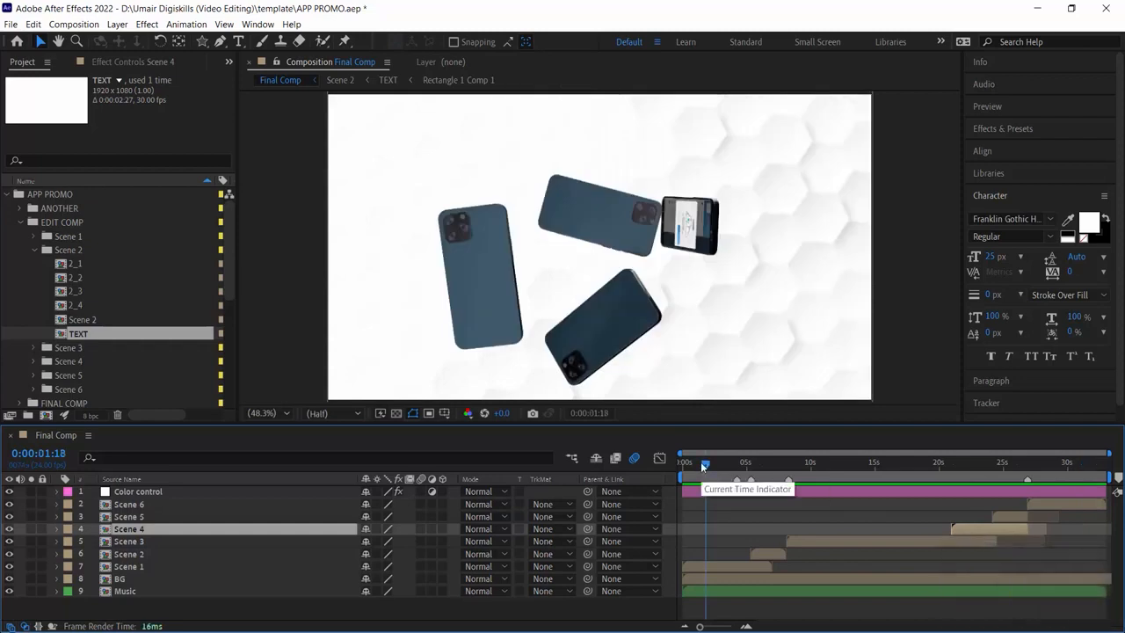
{"action": "left_click_drag", "start_coordinate": [701, 462], "coordinate": [691, 462]}
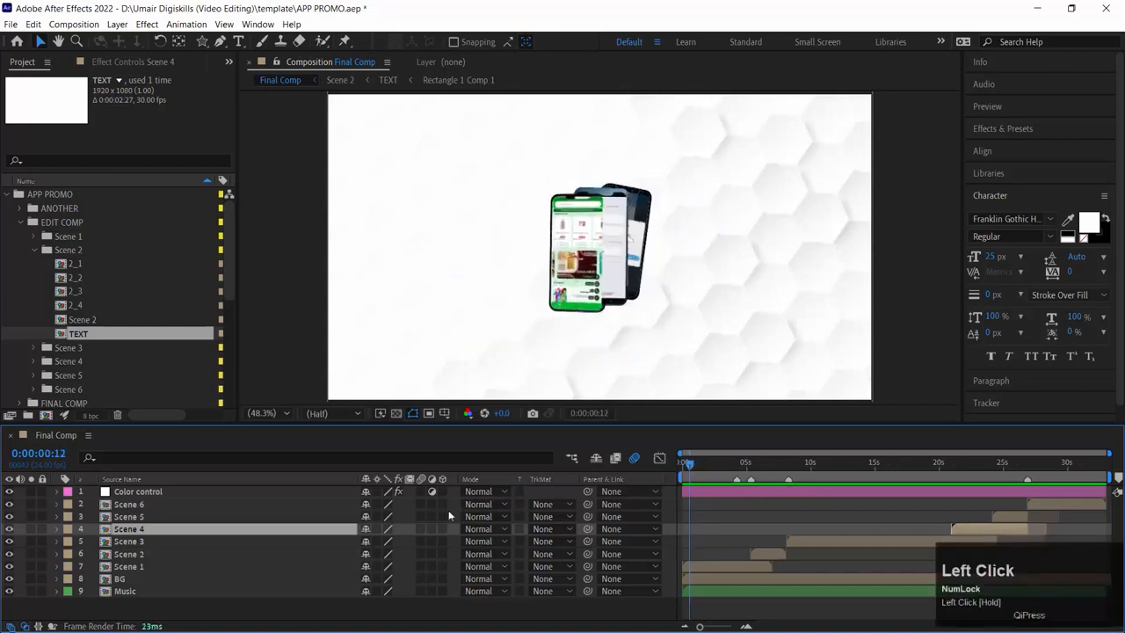
{"action": "double_click", "coordinate": [127, 566]}
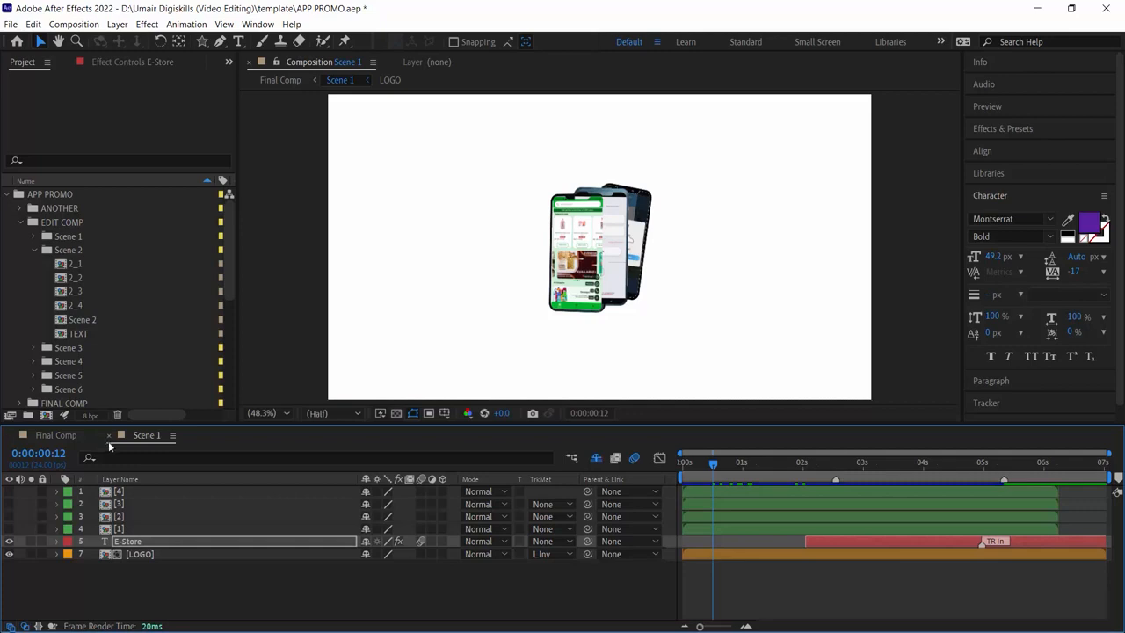
{"action": "left_click", "coordinate": [109, 436]}
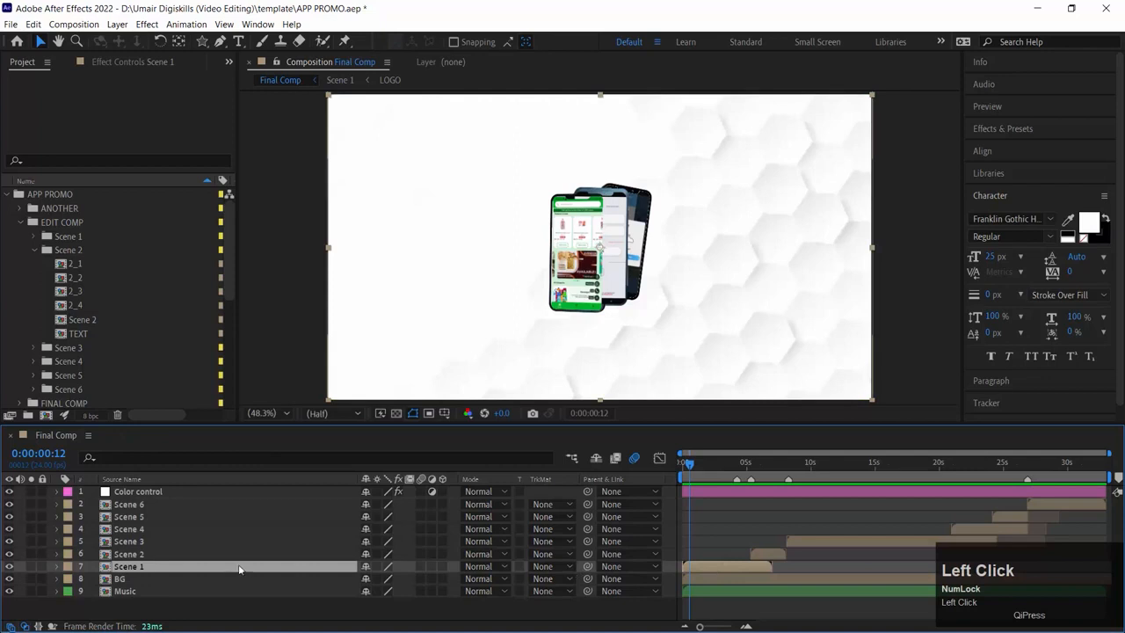
{"action": "double_click", "coordinate": [104, 568]}
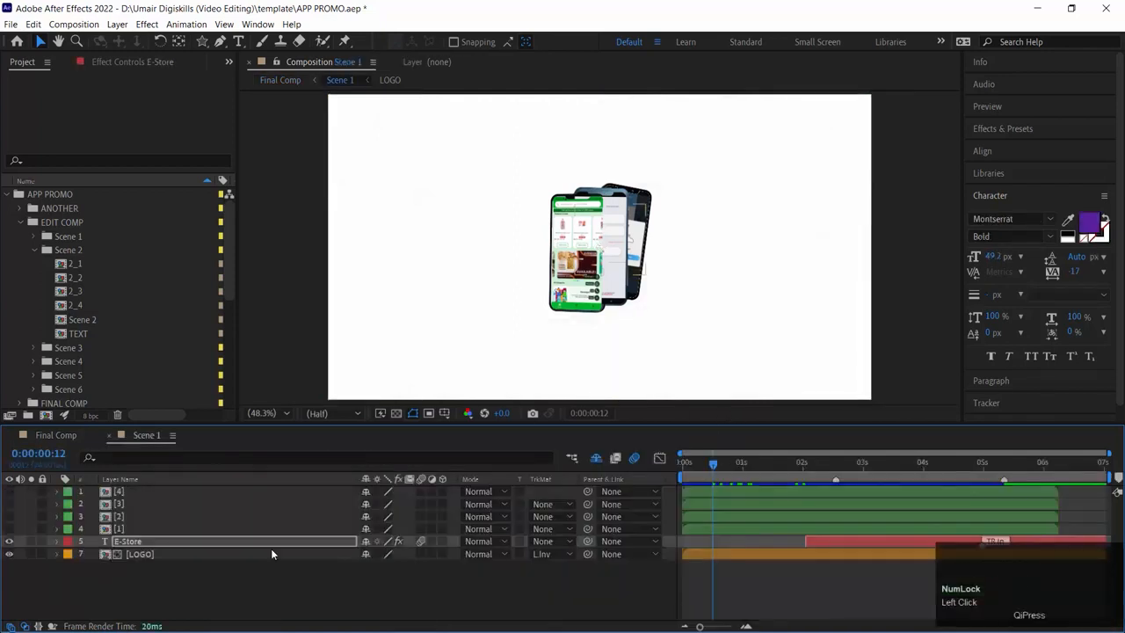
{"action": "left_click_drag", "start_coordinate": [713, 464], "coordinate": [689, 475]}
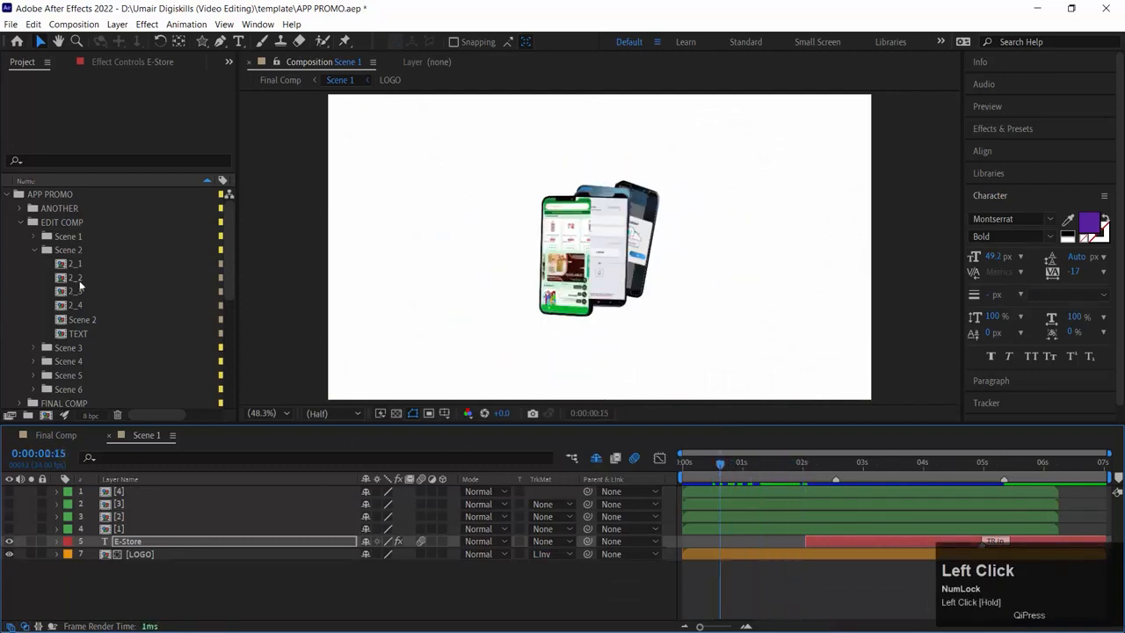
Step: Collapse the Scene 2 project folder, expand Scene 1, and return to Final Comp at 0:00:02:19
{"action": "left_click", "coordinate": [34, 252]}
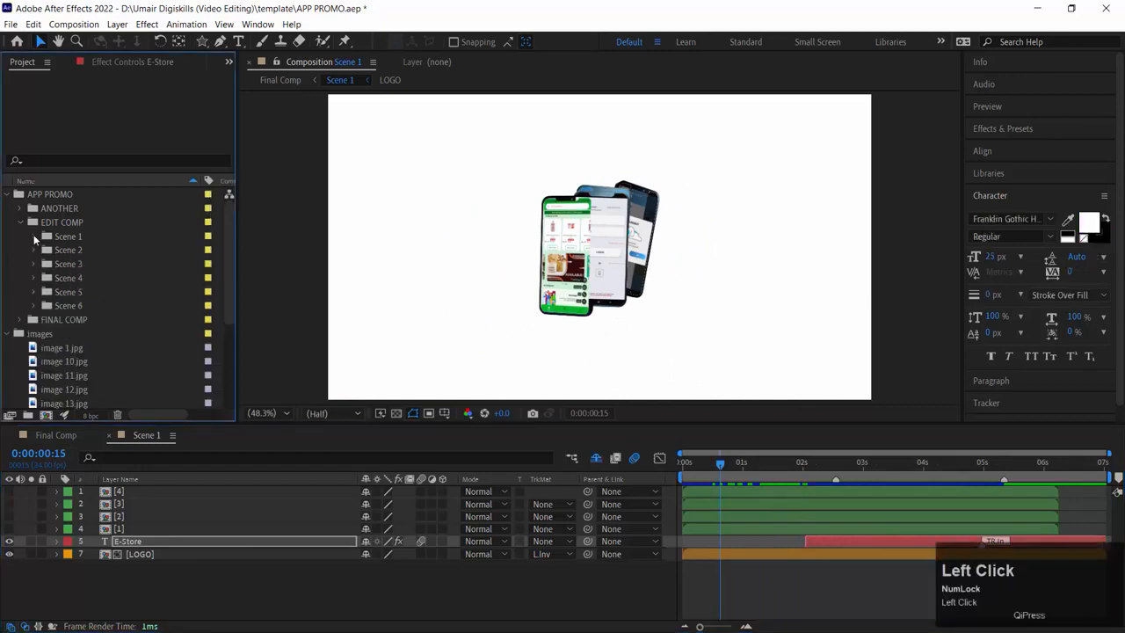
{"action": "left_click", "coordinate": [34, 237]}
{"action": "left_click", "coordinate": [110, 436]}
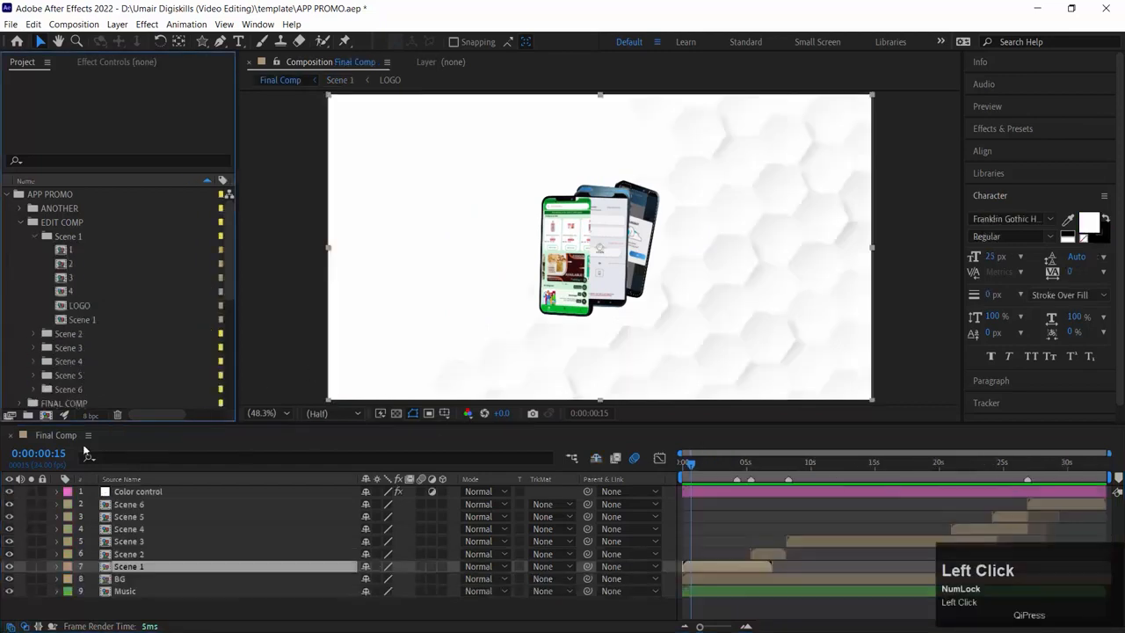
{"action": "left_click_drag", "start_coordinate": [695, 463], "coordinate": [719, 463]}
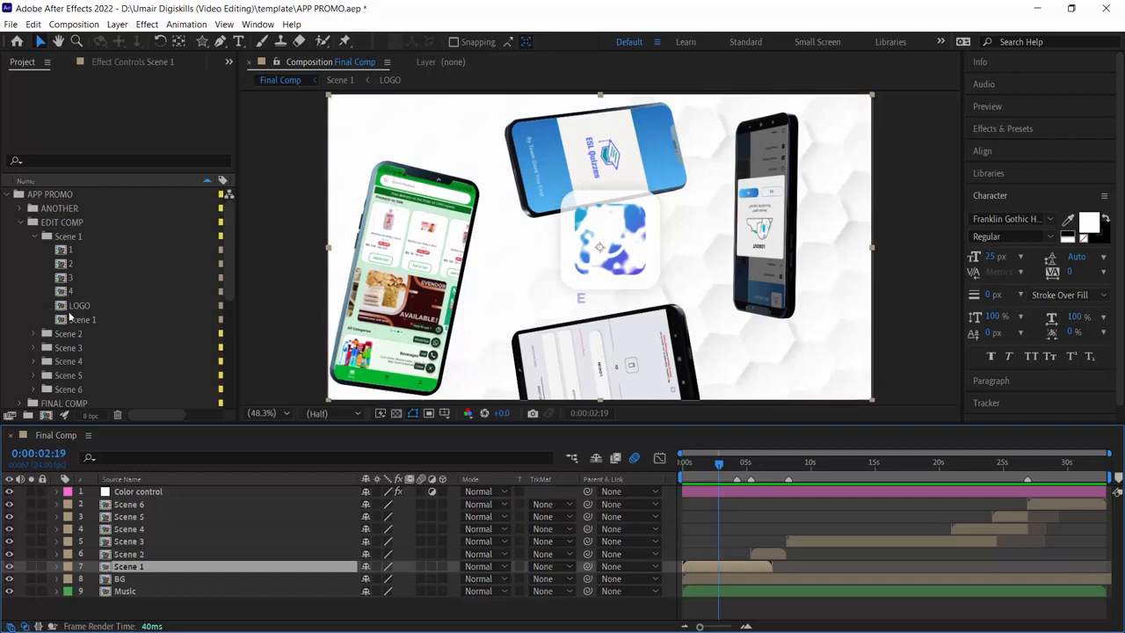
Step: Open composition 1 from the Scene 1 folder, scale image 1.jpg to about 260.4, 264.8%, and check it in Final Comp
{"action": "left_click", "coordinate": [67, 252]}
{"action": "left_click", "coordinate": [71, 278]}
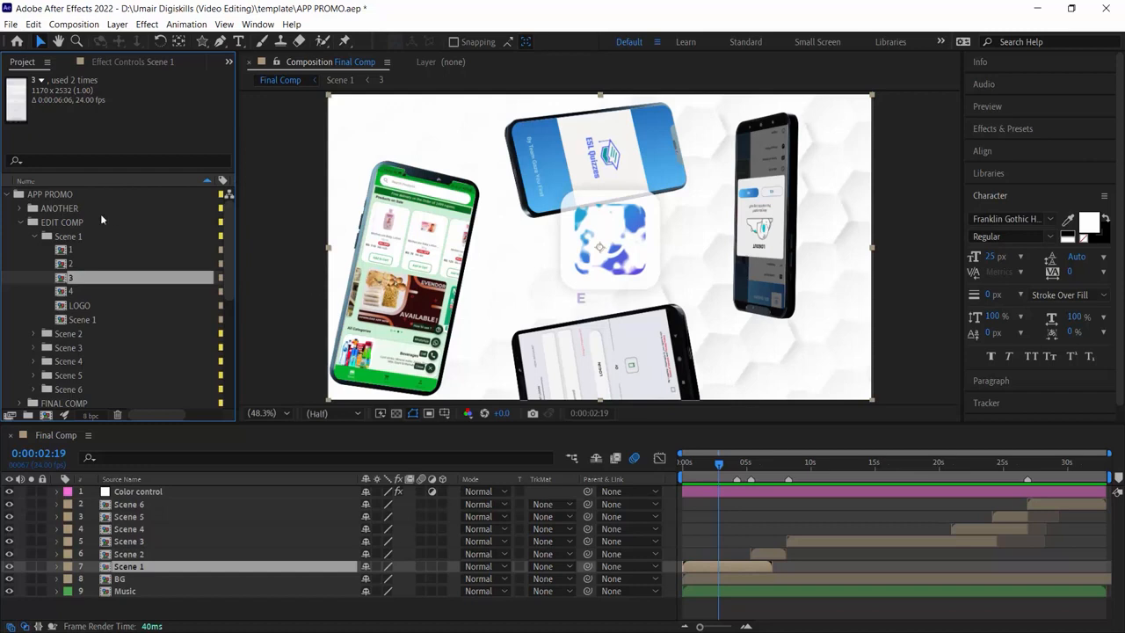
{"action": "double_click", "coordinate": [63, 251]}
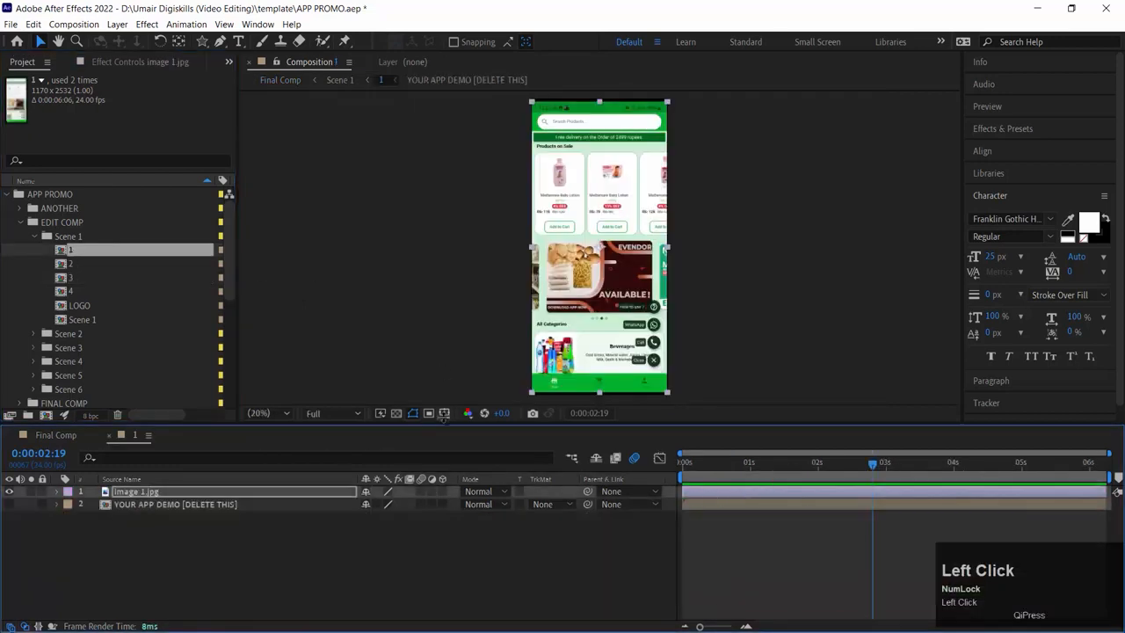
{"action": "key", "text": "s"}
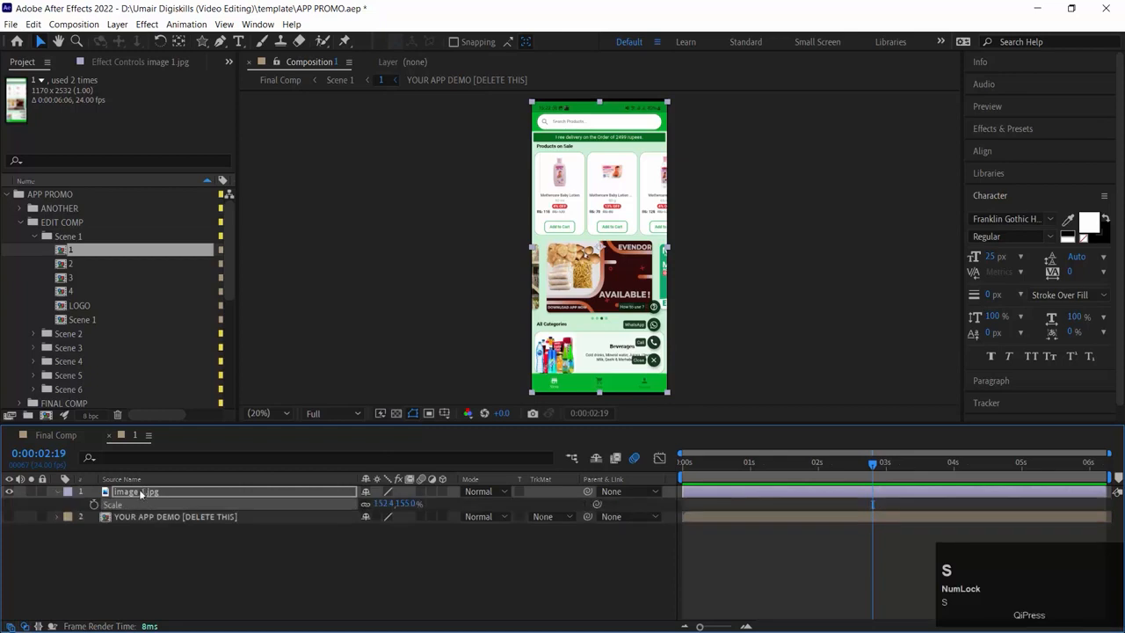
{"action": "left_click_drag", "start_coordinate": [387, 504], "coordinate": [482, 504]}
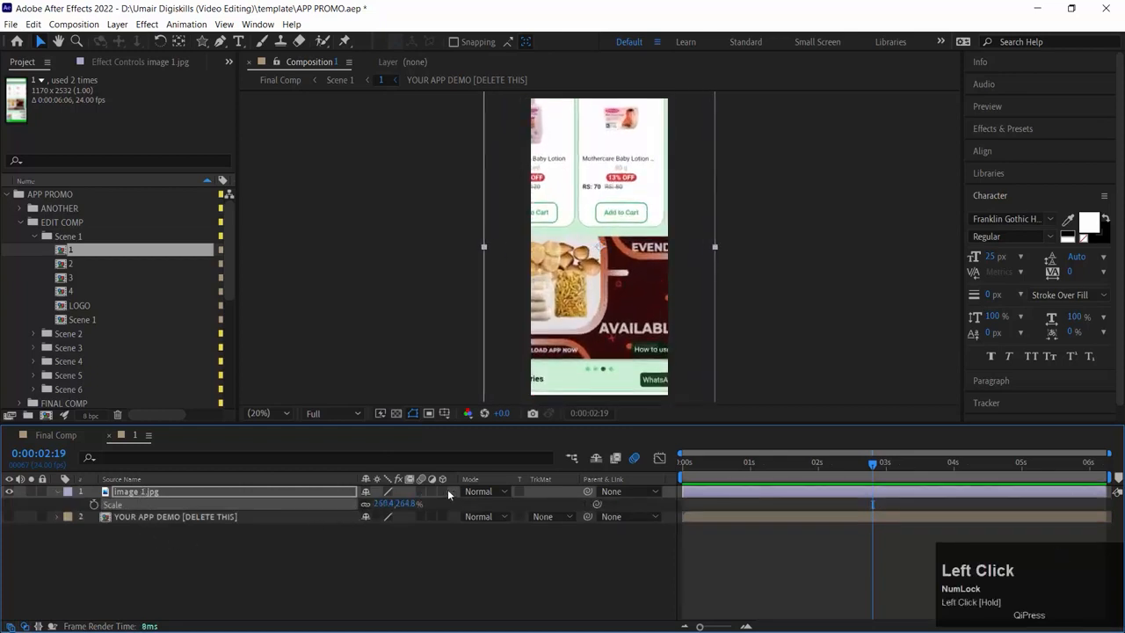
{"action": "left_click", "coordinate": [281, 80]}
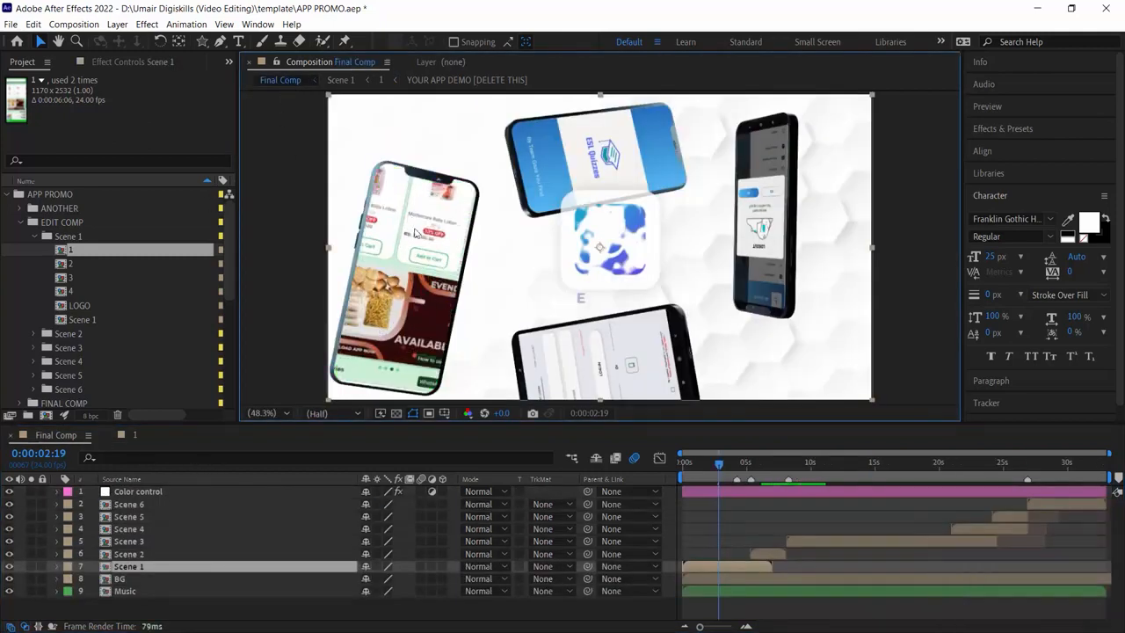
{"action": "left_click", "coordinate": [131, 435]}
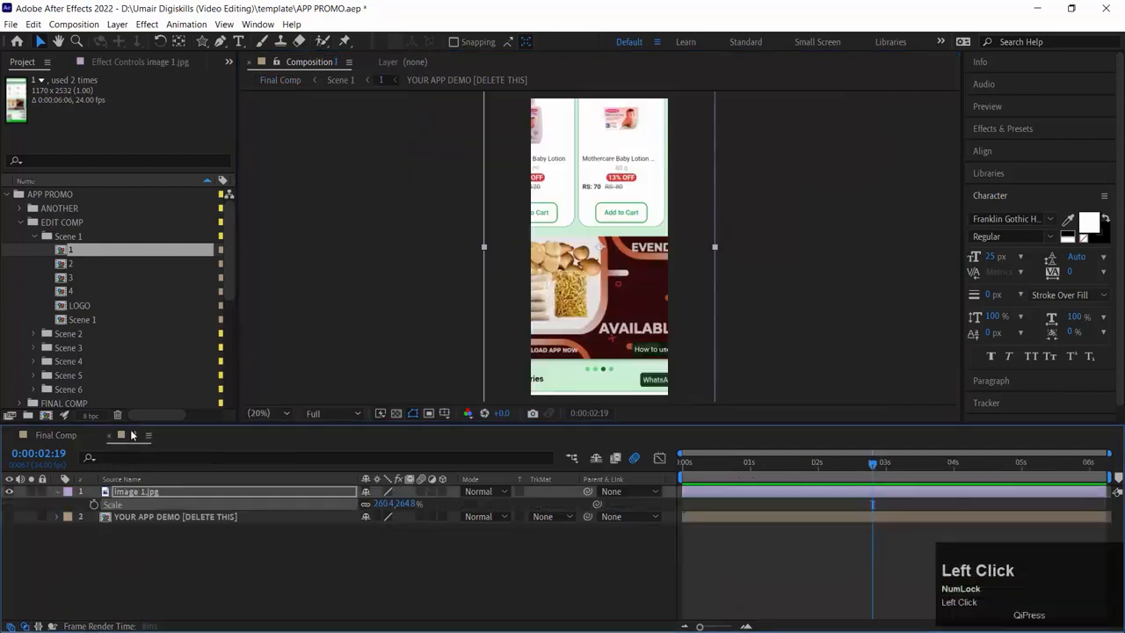
Step: At 0:00:00:00, move image 1.jpg down to show its upper left part and keyframe its Position at 965, 2081
{"action": "left_click_drag", "start_coordinate": [802, 483], "coordinate": [684, 483]}
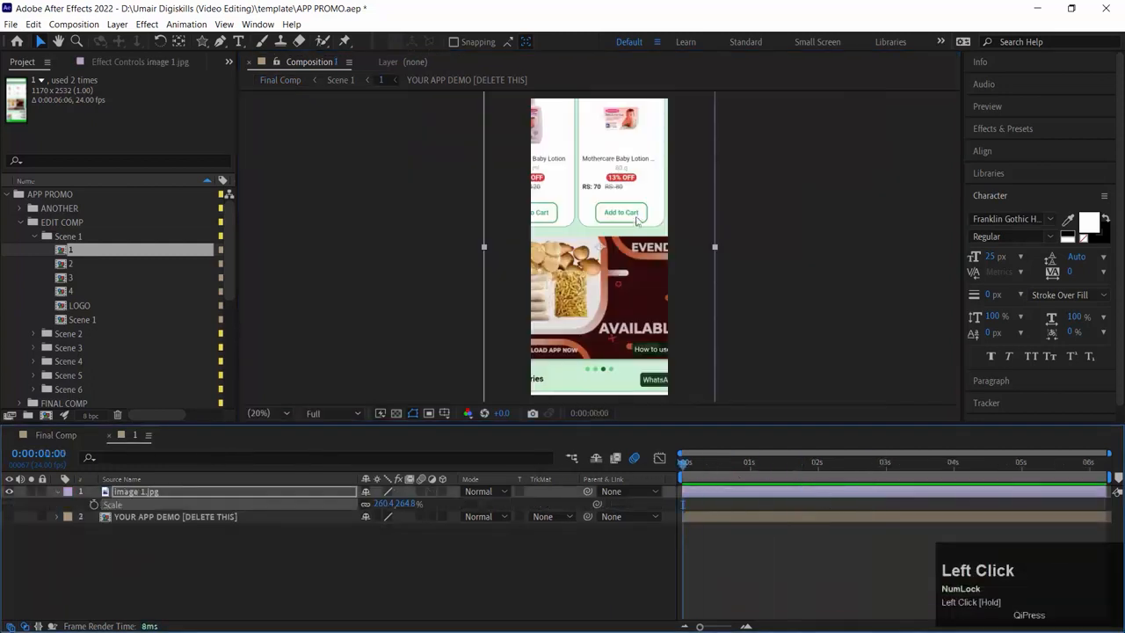
{"action": "left_click_drag", "start_coordinate": [636, 225], "coordinate": [656, 328]}
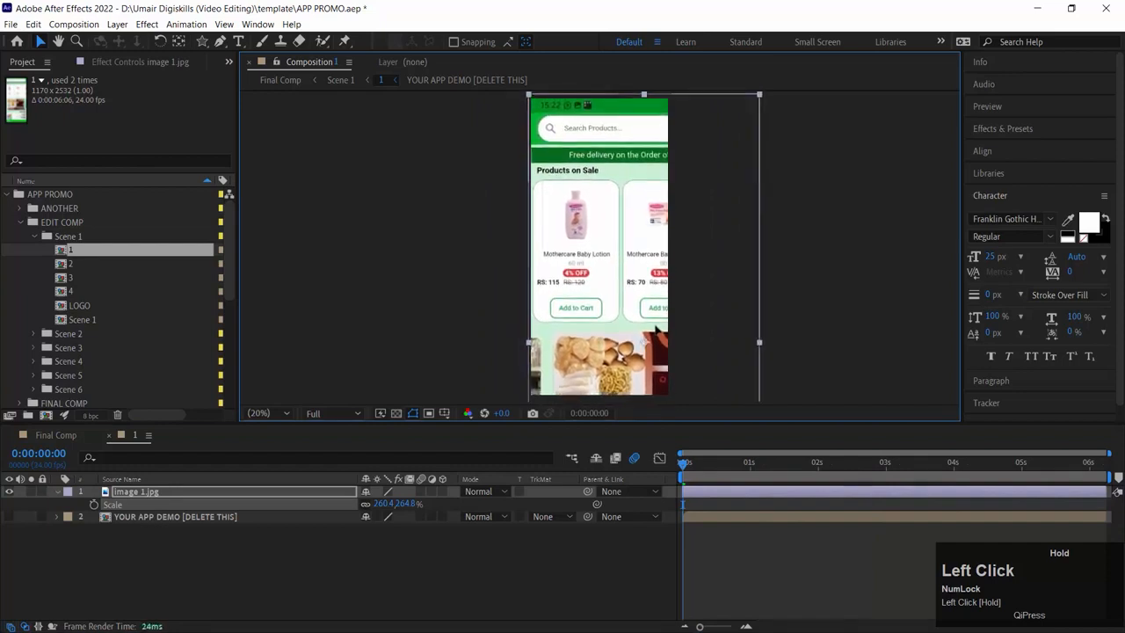
{"action": "key", "text": "p"}
{"action": "left_click", "coordinate": [94, 506]}
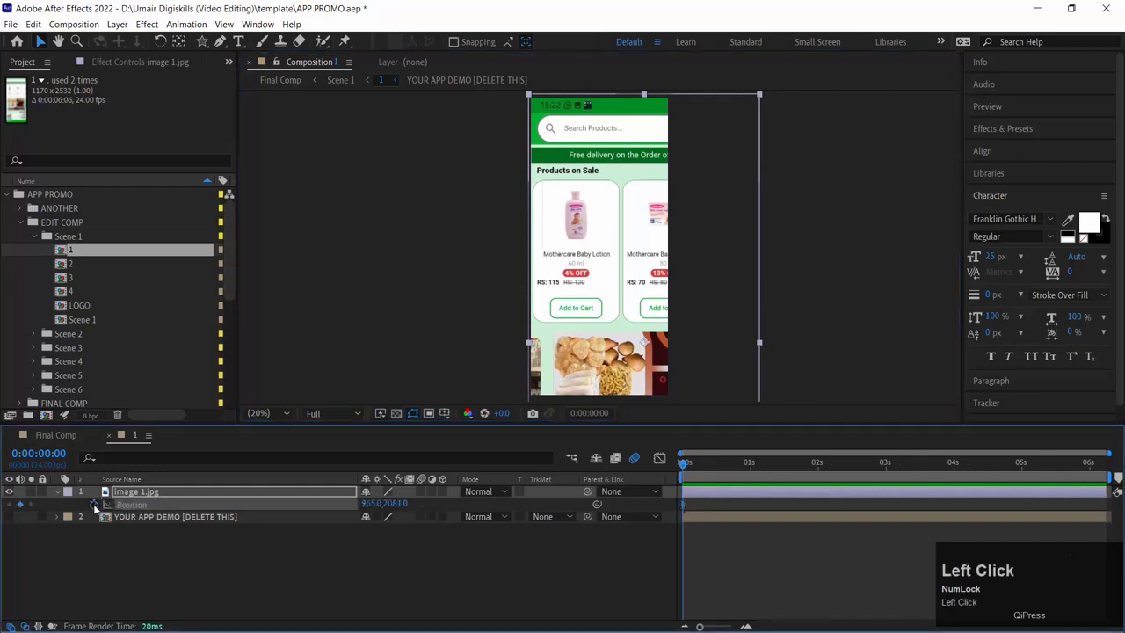
{"action": "left_click_drag", "start_coordinate": [637, 296], "coordinate": [634, 204]}
{"action": "key", "text": "ctrl+z"}
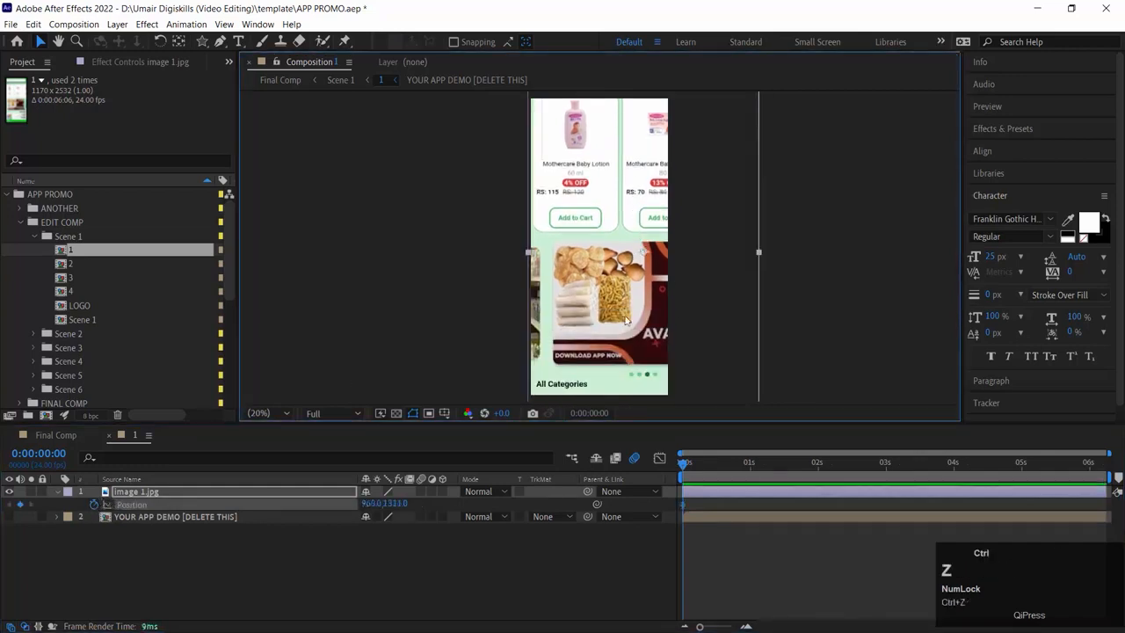
Step: At 0:00:05:23, move image 1.jpg up to Position 985, 436 for a second keyframe, and scrub back to check the scrolling
{"action": "left_click_drag", "start_coordinate": [718, 464], "coordinate": [1088, 475]}
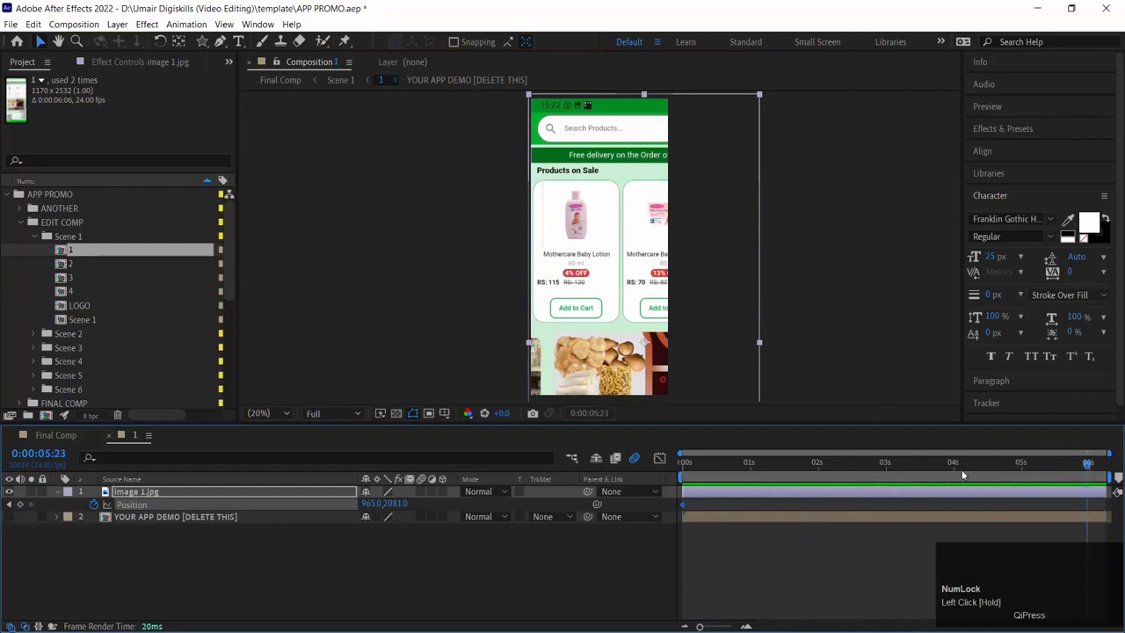
{"action": "left_click_drag", "start_coordinate": [625, 299], "coordinate": [625, 101]}
{"action": "left_click", "coordinate": [610, 206], "text": "shift"}
{"action": "left_click", "coordinate": [610, 205]}
{"action": "left_click_drag", "start_coordinate": [610, 206], "coordinate": [602, 231]}
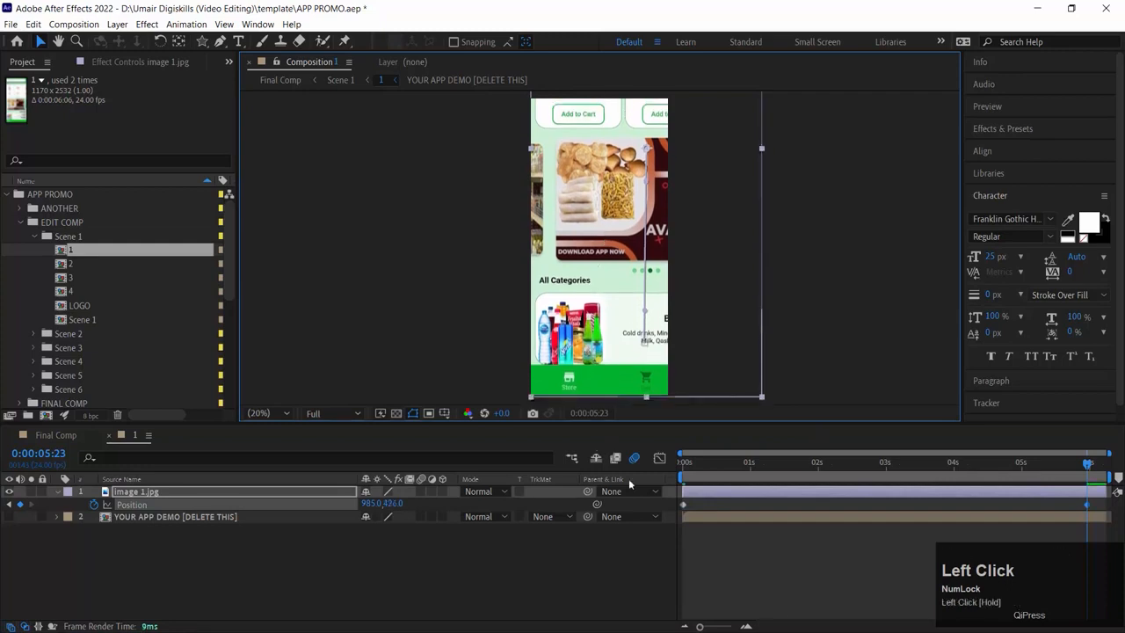
{"action": "left_click", "coordinate": [714, 463]}
{"action": "left_click_drag", "start_coordinate": [748, 463], "coordinate": [601, 443]}
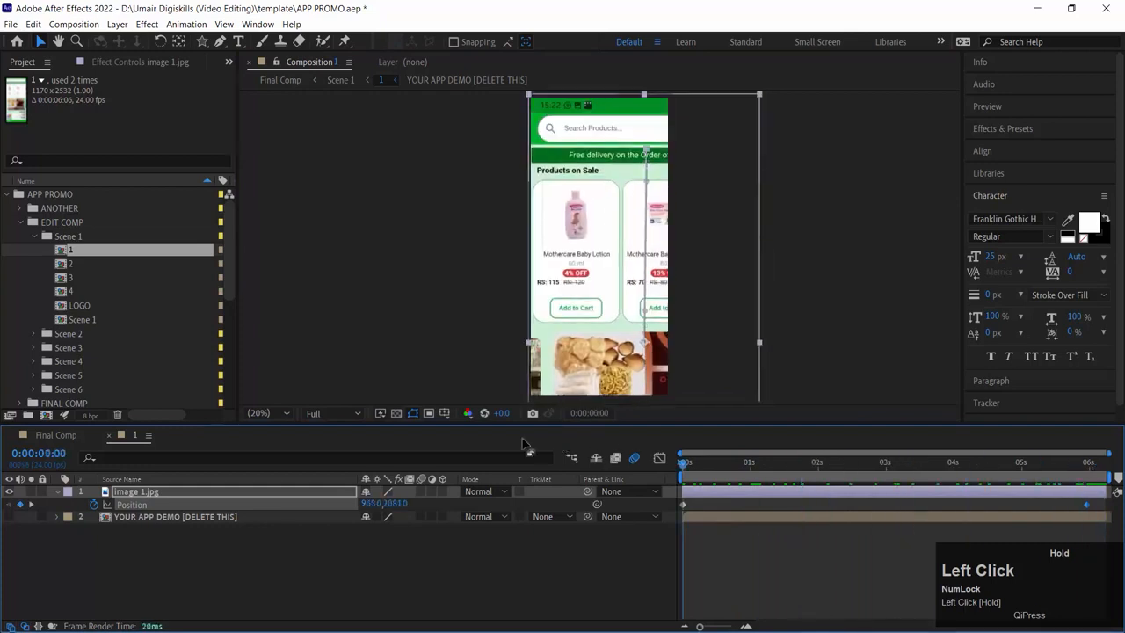
Step: Play Final Comp from the start and scrub to 0:00:06:09 to review the scrolling app screen and the E-STORE title
{"action": "left_click", "coordinate": [275, 82]}
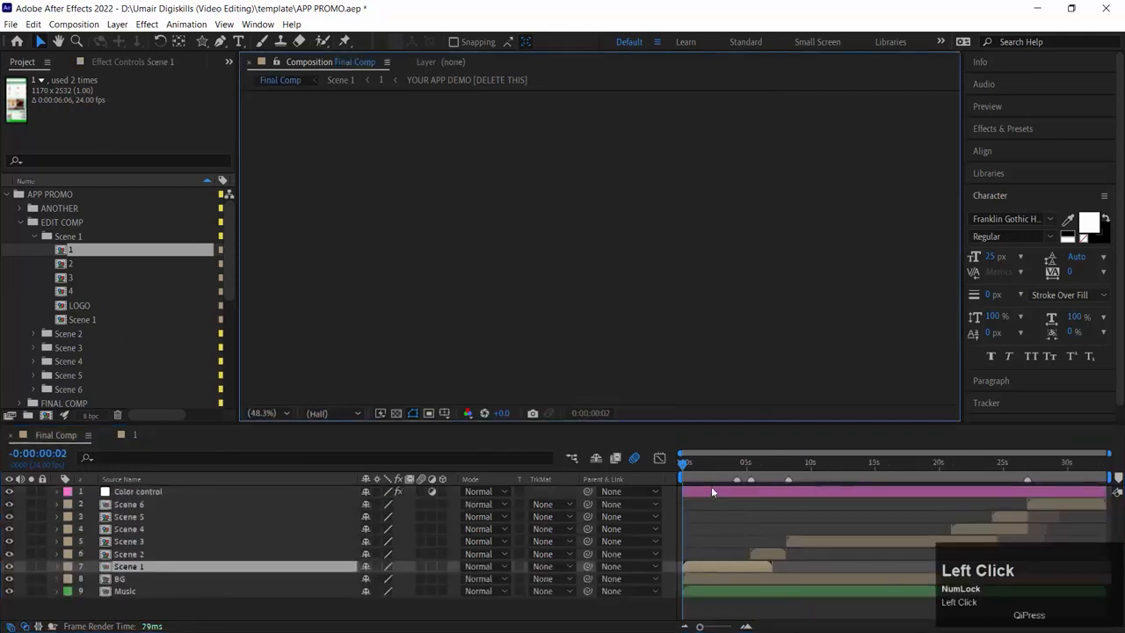
{"action": "left_click_drag", "start_coordinate": [693, 463], "coordinate": [612, 463]}
{"action": "key", "text": "space"}
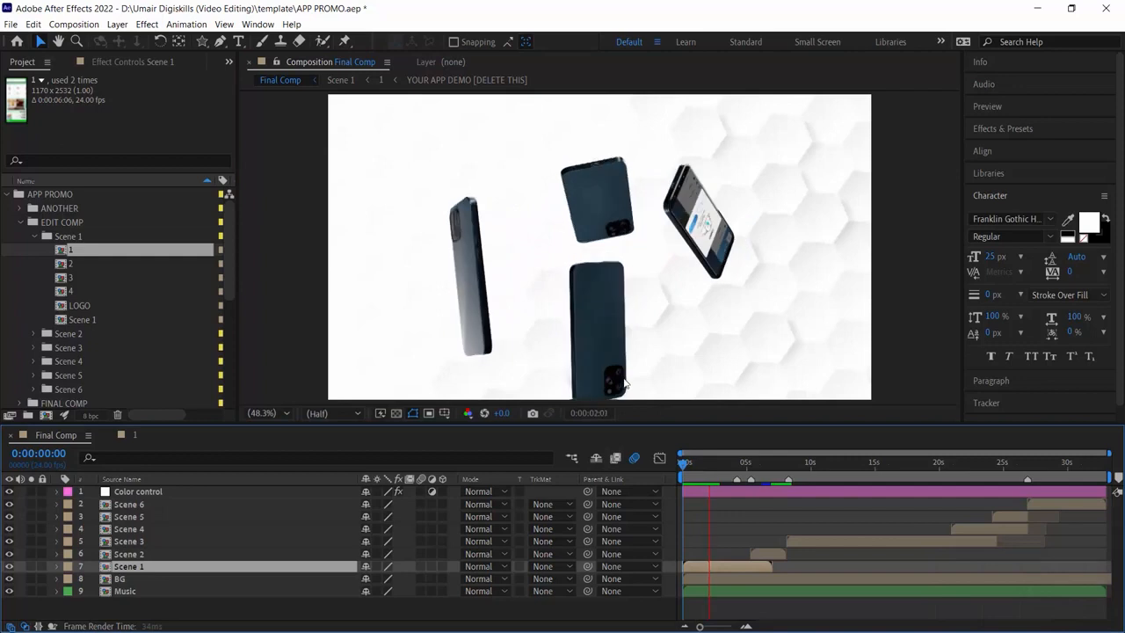
{"action": "key", "text": "space"}
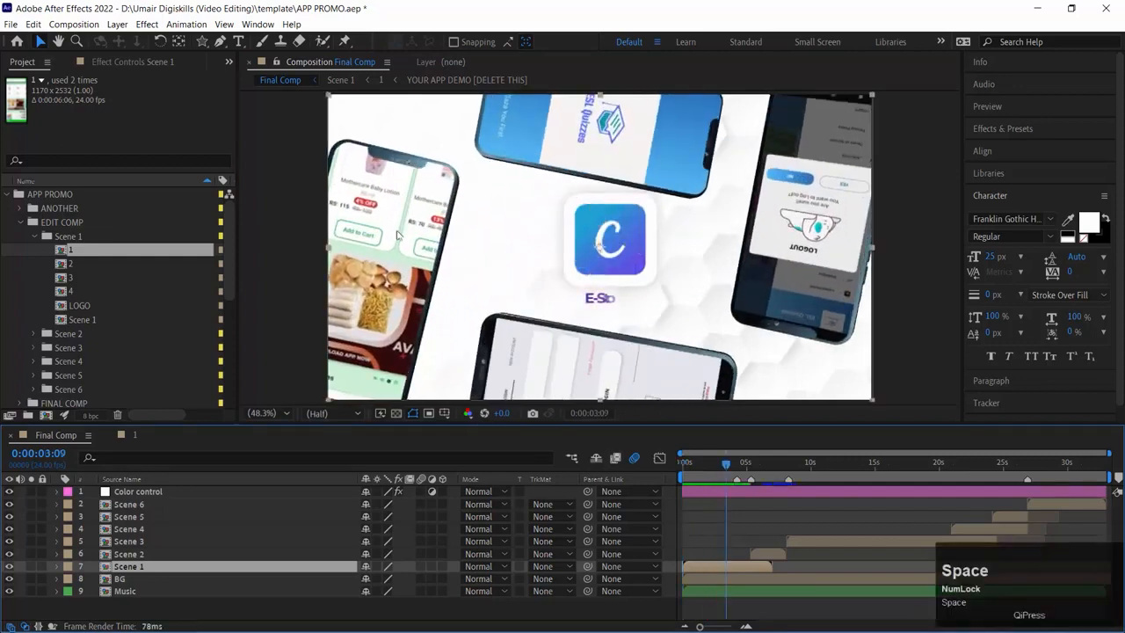
{"action": "mouse_move", "coordinate": [739, 463]}
{"action": "left_mouse_down"}
{"action": "mouse_move", "coordinate": [716, 465]}
{"action": "mouse_move", "coordinate": [721, 456]}
{"action": "left_mouse_up"}
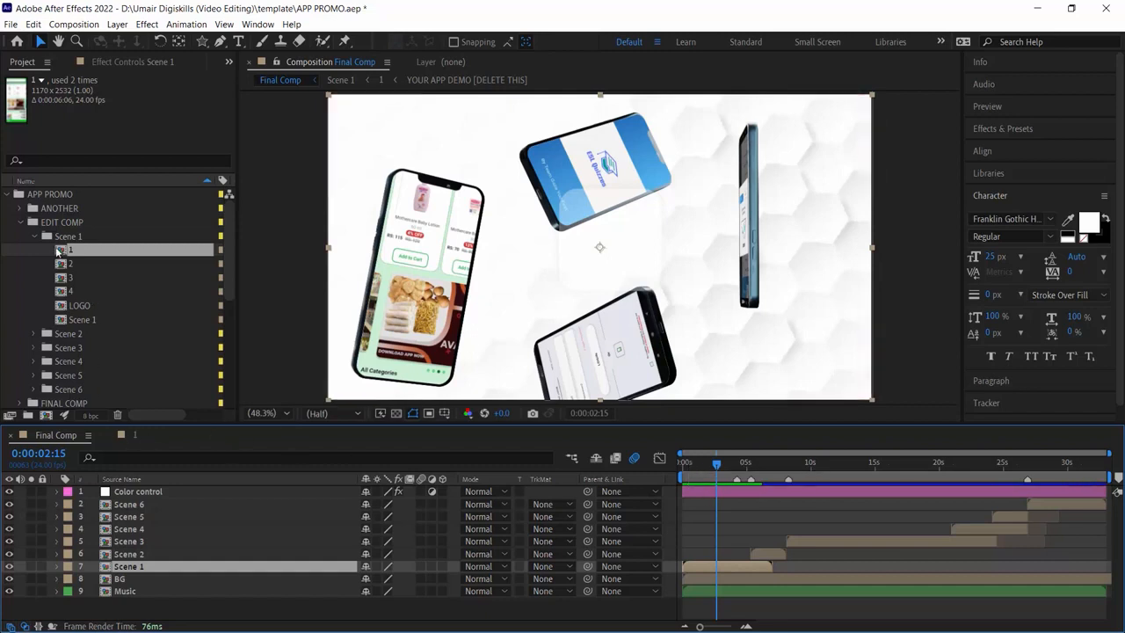
{"action": "left_click_drag", "start_coordinate": [718, 465], "coordinate": [765, 467]}
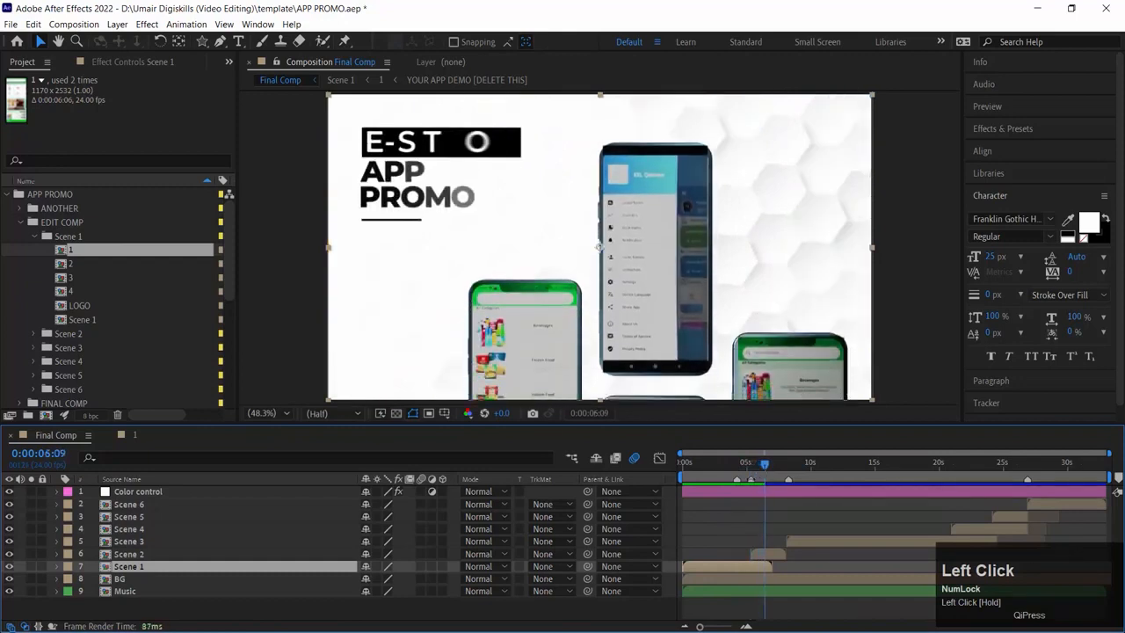